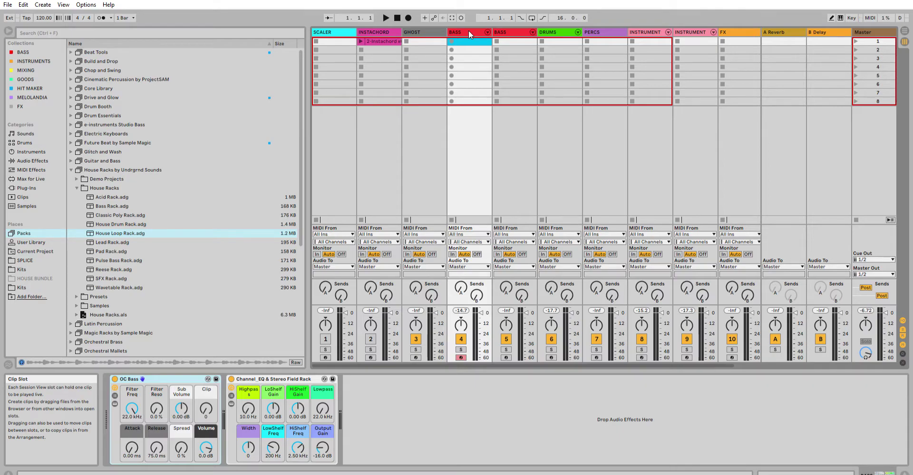
# - Record a two-bar bass line with notes from F0 to C1 in the first clip slot of the first BASS track
pyautogui.press('Return')
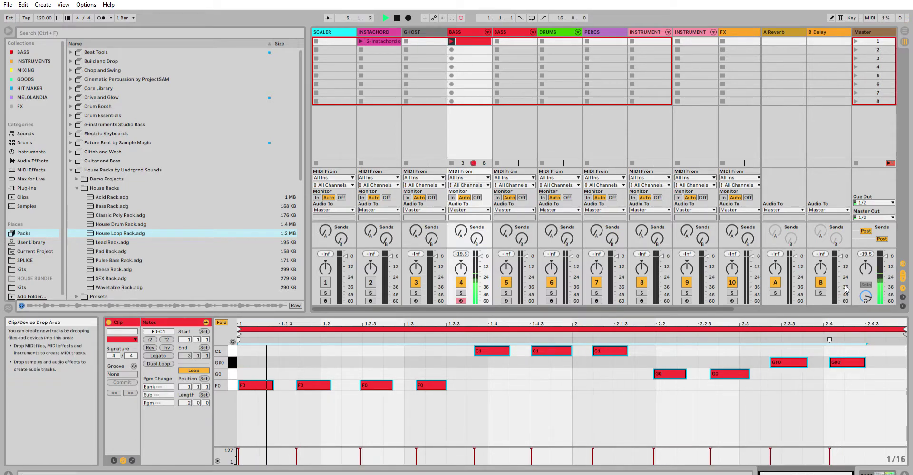
# - Lower the third C1 note to G0 and raise the last G0 note to G#0 in the bass clip
pyautogui.click(616, 348)
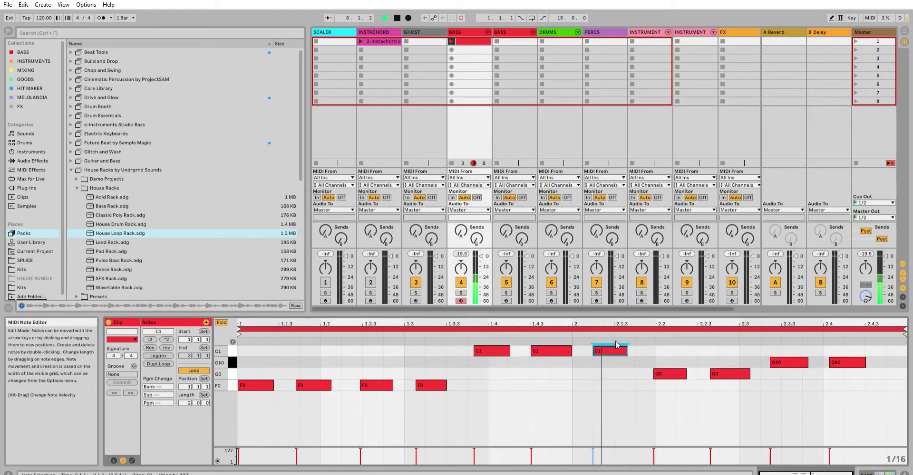
pyautogui.press('Down')
pyautogui.press('Down')
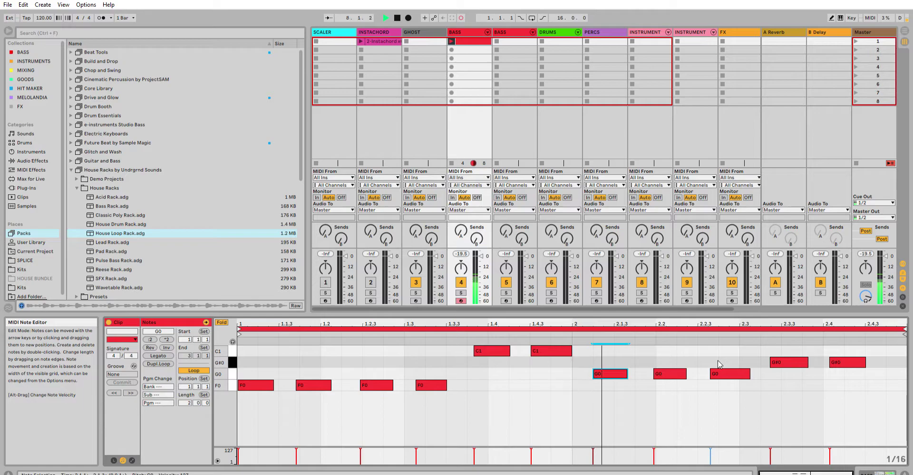
pyautogui.click(733, 370)
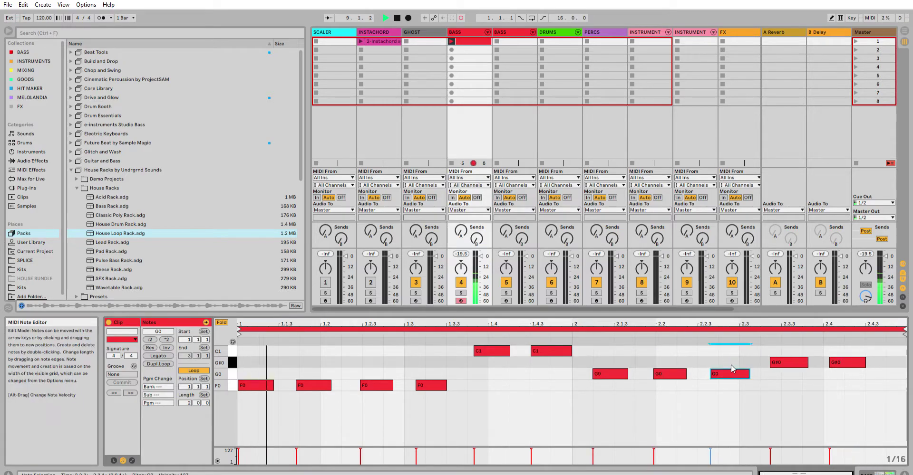
pyautogui.press('Up')
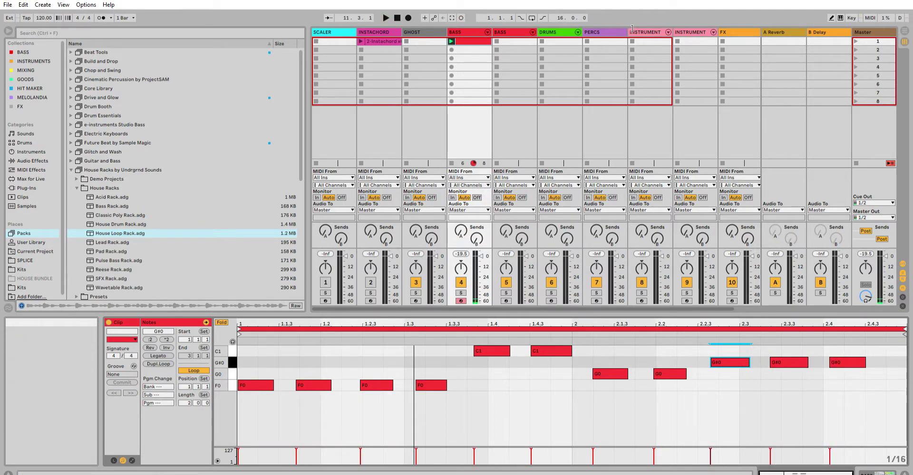
# - Delete all notes from the bass clip and briefly run playback
pyautogui.moveTo(872, 407); pyautogui.dragTo(167, 271)
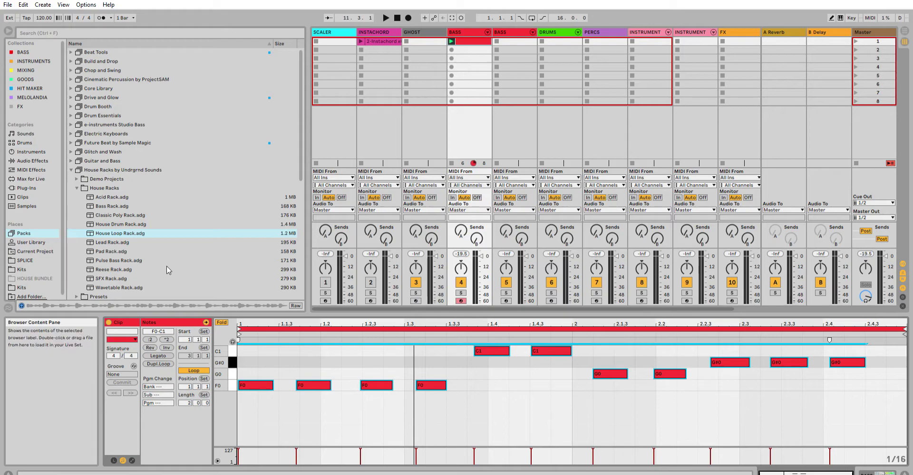
pyautogui.press('Delete')
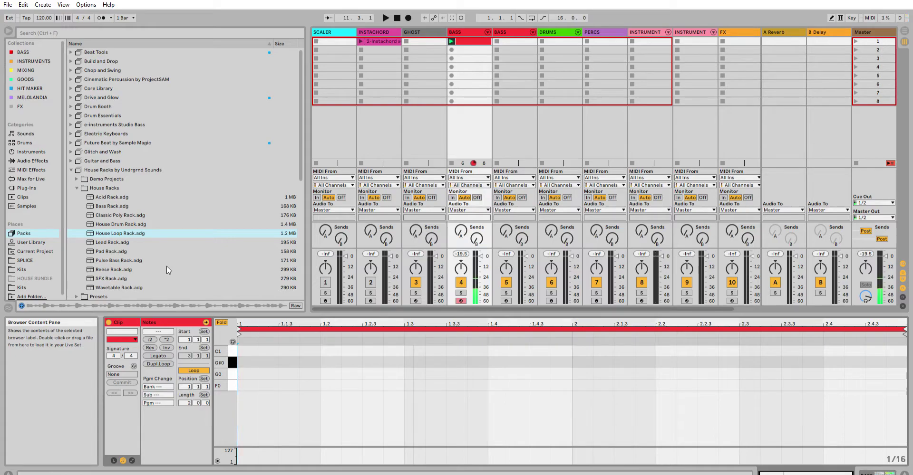
pyautogui.press('space')
pyautogui.press('space')
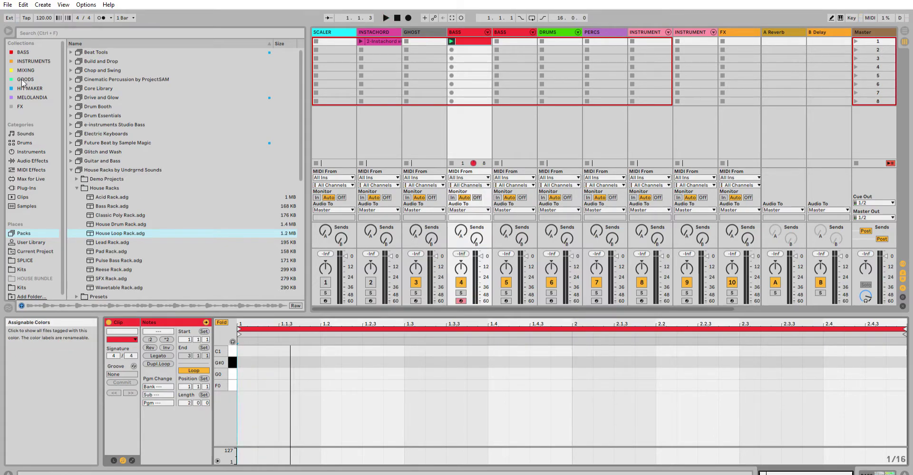
# - Try re-recording the bass line with the metronome on, deleting the recorded notes after each take
pyautogui.click(101, 18)
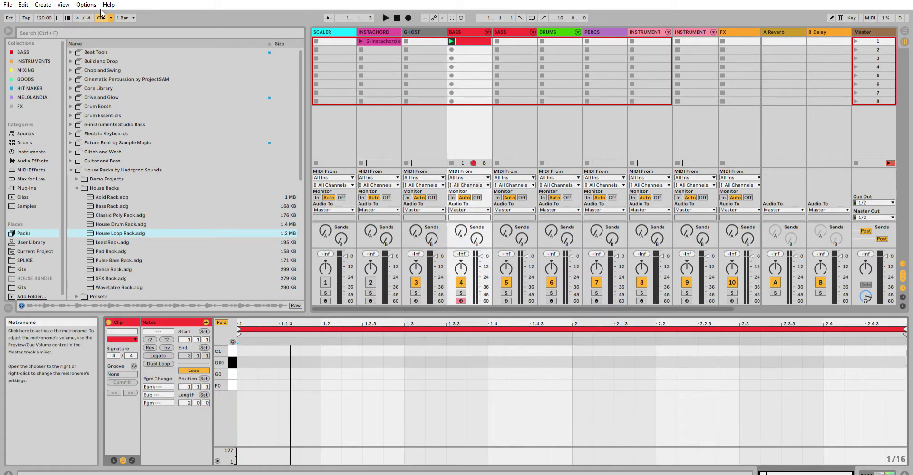
pyautogui.hotkey('ctrl', 'shift', 'F9')
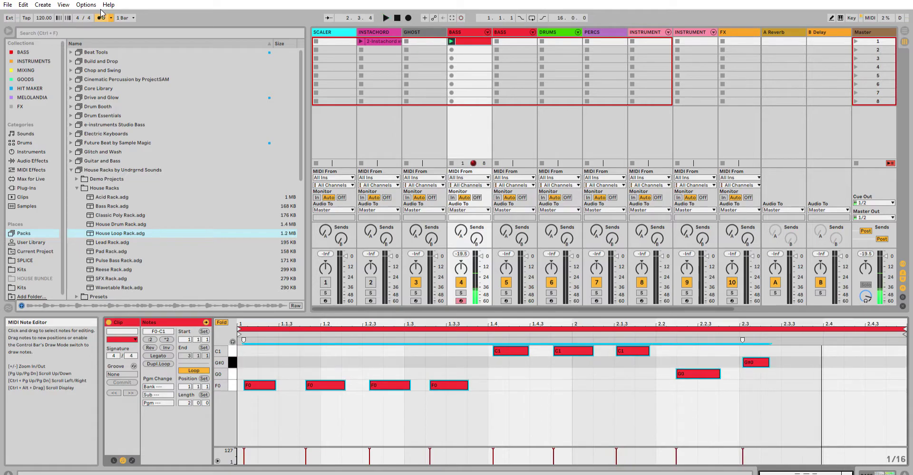
pyautogui.press('Delete')
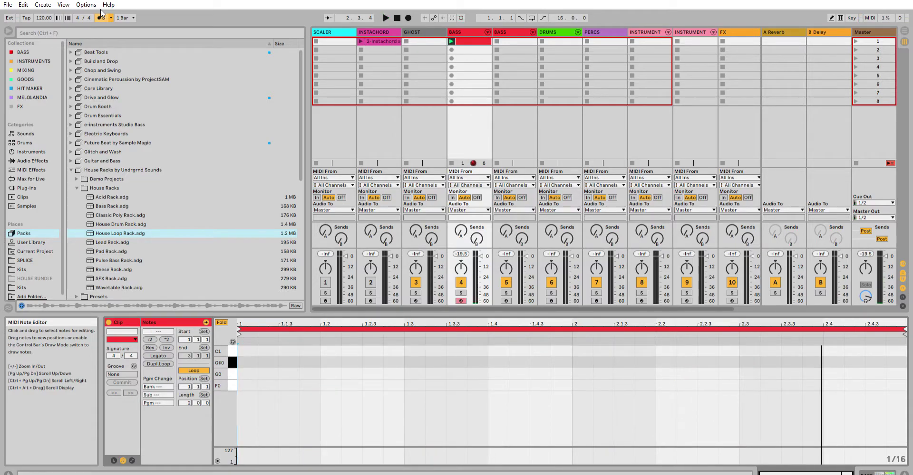
pyautogui.hotkey('ctrl', 'shift', 'F9')
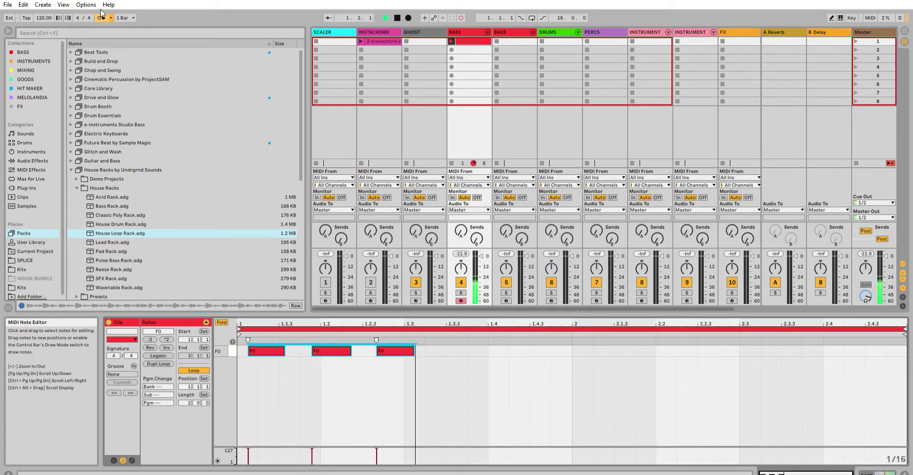
pyautogui.press('space')
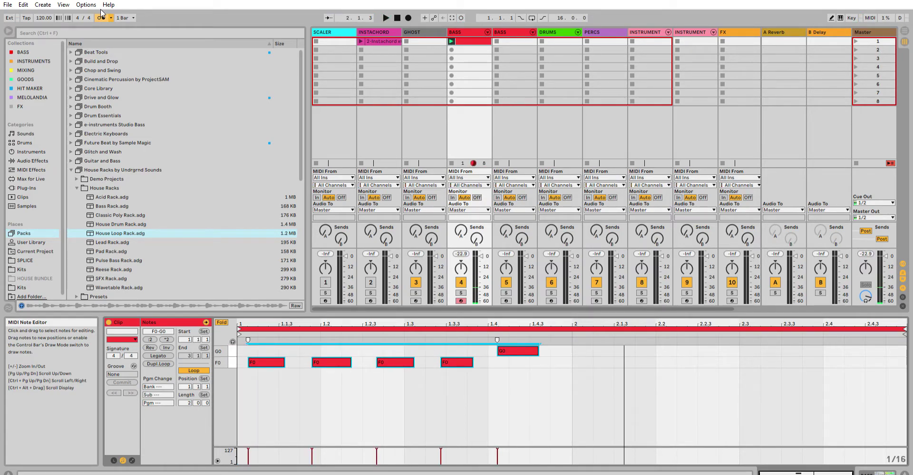
pyautogui.press('Delete')
# - Record a new two-bar bass line with F0, C1, G0 and G#0 notes, clear the C1 row at the clip's start and play it back
pyautogui.hotkey('ctrl', 'shift', 'F9')
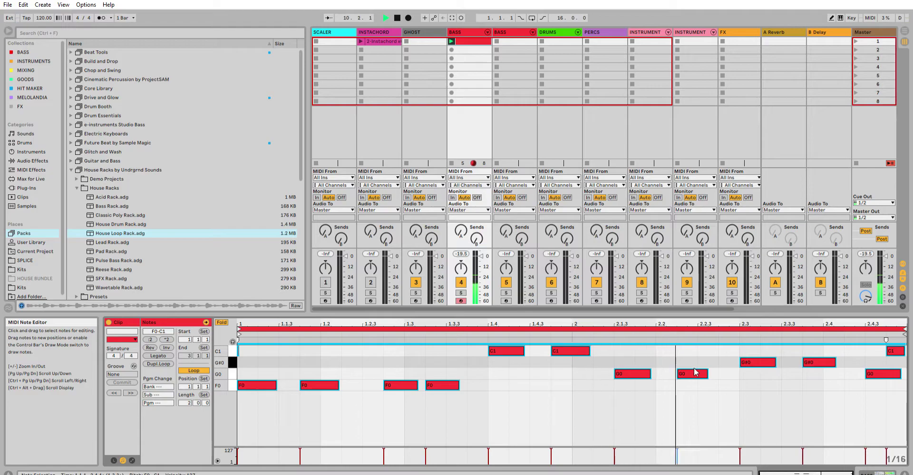
pyautogui.press('space')
pyautogui.press('space')
pyautogui.press('space')
pyautogui.moveTo(279, 352); pyautogui.dragTo(213, 331)
pyautogui.press('Delete')
pyautogui.press('space')
pyautogui.press('space')
# - Move the third F0 note of the bass clip one sixteenth earlier, to 1.2.3, and play the clip
pyautogui.moveTo(404, 398); pyautogui.dragTo(384, 358)
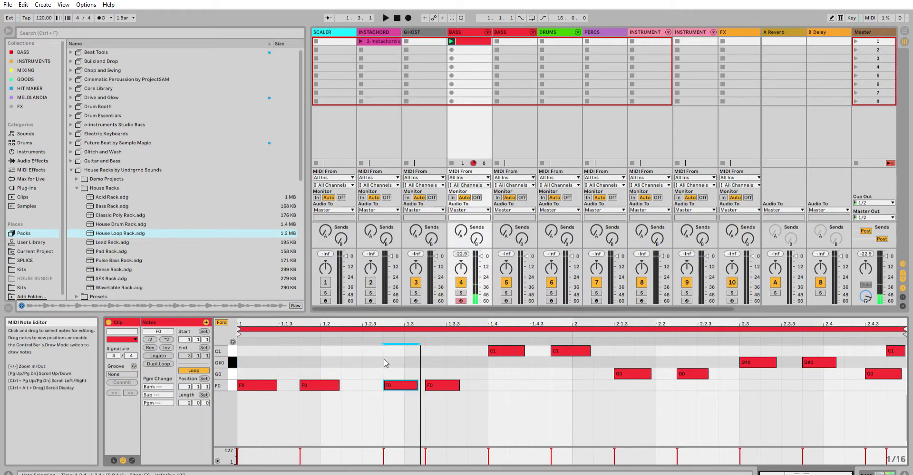
pyautogui.press('Left')
pyautogui.press('space')
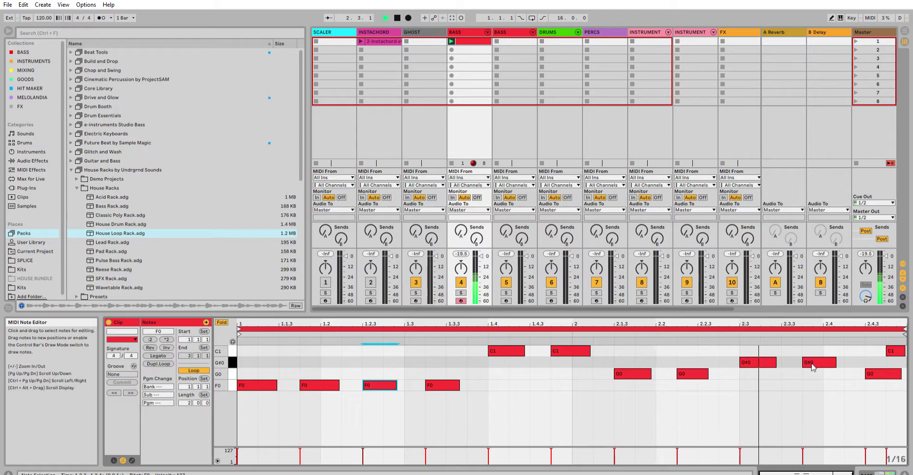
# - Shorten the last G0 note so it ends where the final C1 note begins, and play the loop
pyautogui.press('space')
pyautogui.moveTo(900, 372); pyautogui.dragTo(885, 371)
pyautogui.press('space')
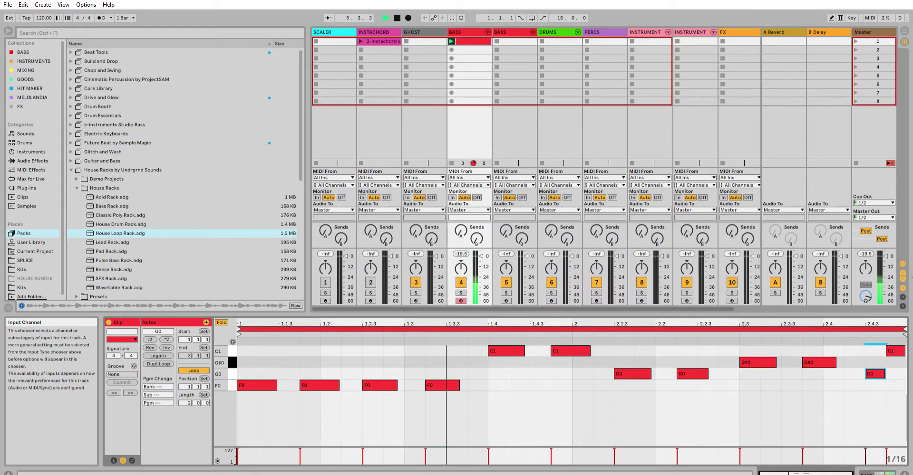
pyautogui.press('space')
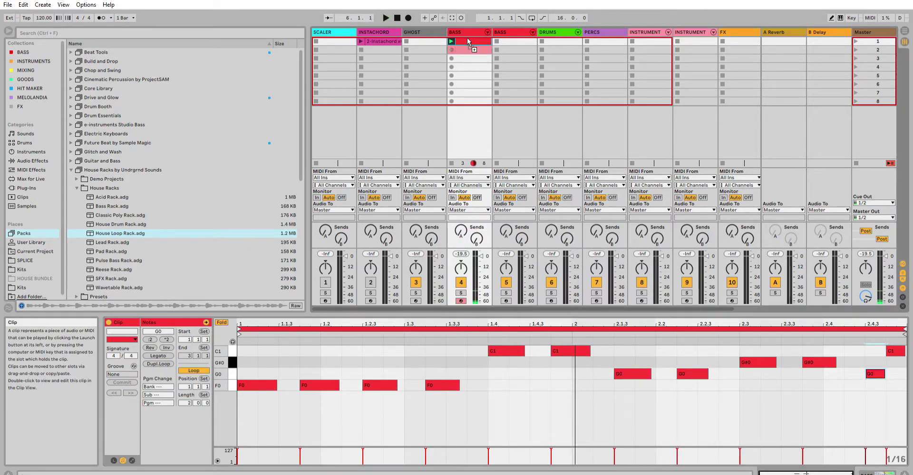
# - Duplicate the bass clip into the track's second slot, transpose all its notes down one octave and play it
pyautogui.moveTo(467, 40); pyautogui.dragTo(463, 45)
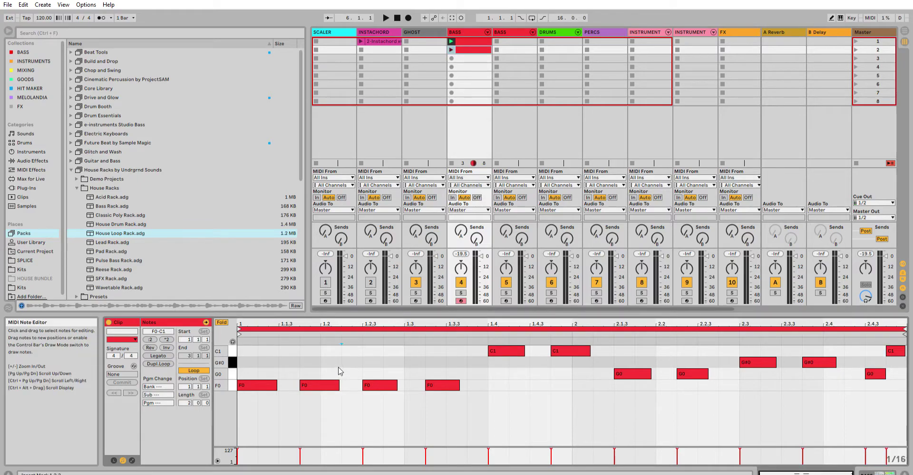
pyautogui.hotkey('ctrl', 'a')
pyautogui.hotkey('shift', 'Down')
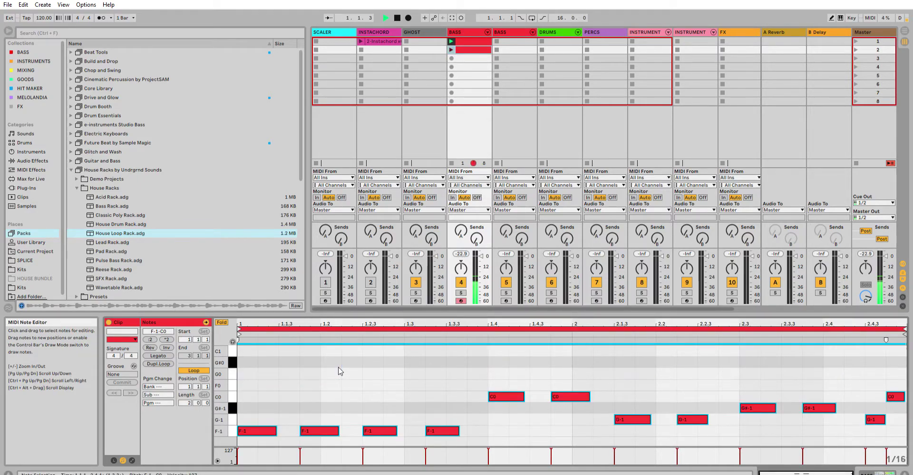
pyautogui.click(451, 49)
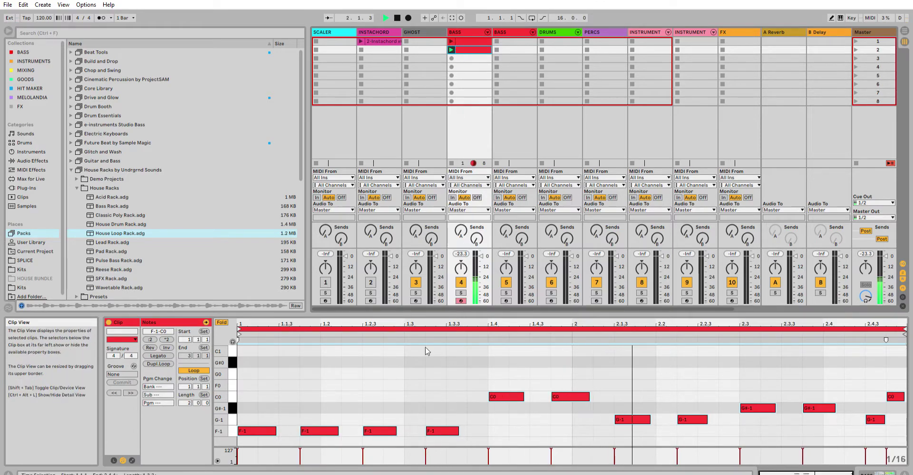
pyautogui.press('space')
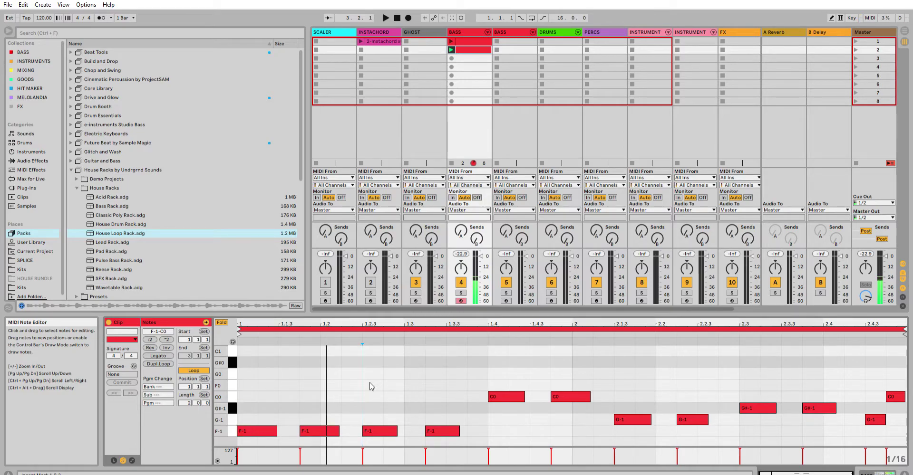
# - Delete the lowered bass clip from the second slot after another short playback
pyautogui.press('space')
pyautogui.press('space')
pyautogui.click(477, 47)
pyautogui.press('Delete')
# - Record a two-bar line of long F0 and G#0 notes in the second BASS track's first slot while the first bass clip plays
pyautogui.press('Right')
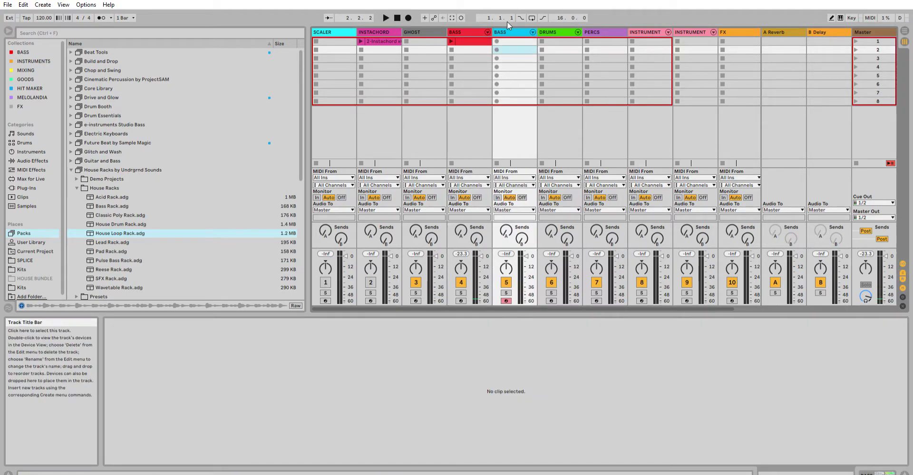
pyautogui.click(869, 472)
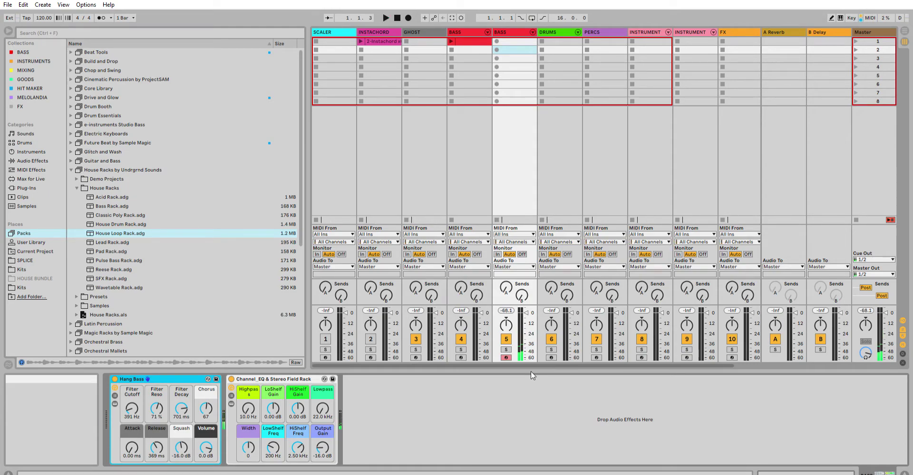
pyautogui.click(450, 40)
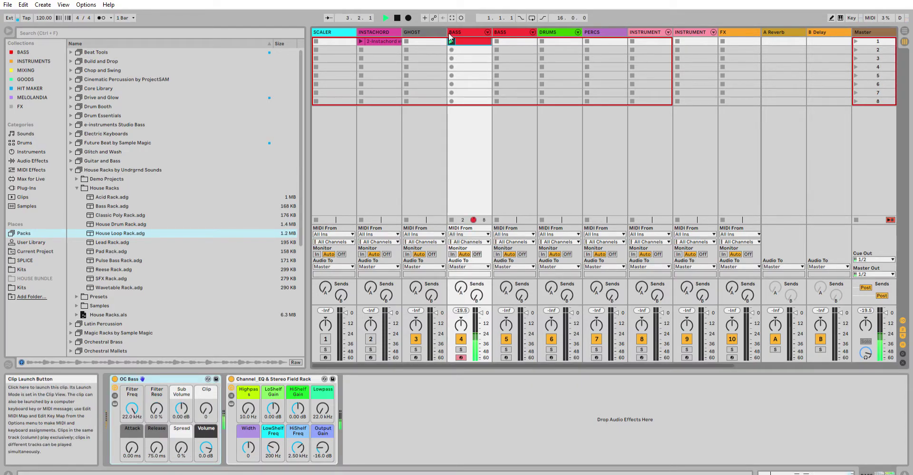
pyautogui.click(503, 32)
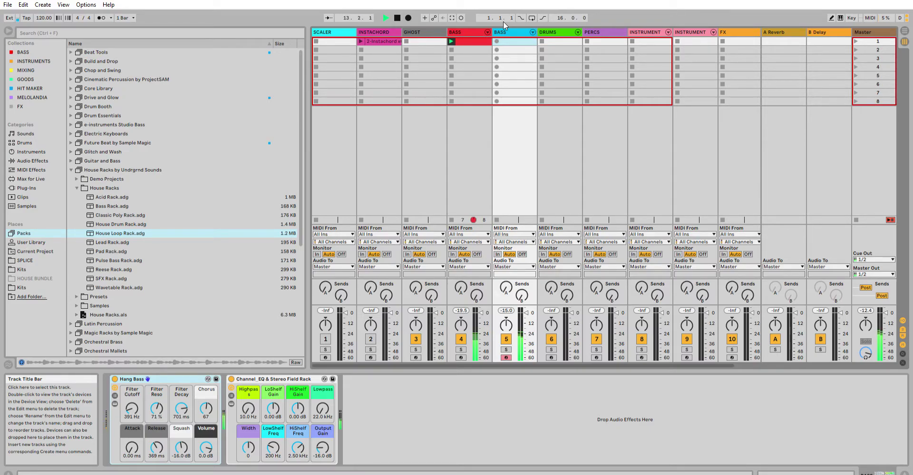
pyautogui.press('Return')
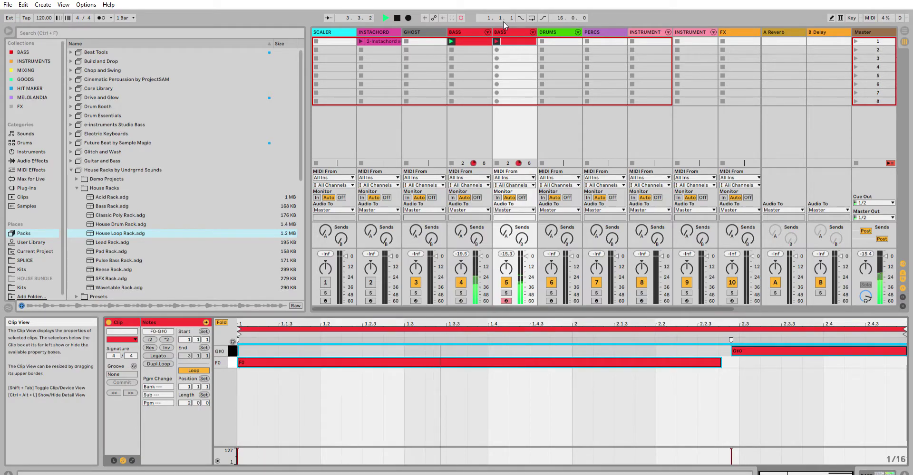
pyautogui.click(461, 18)
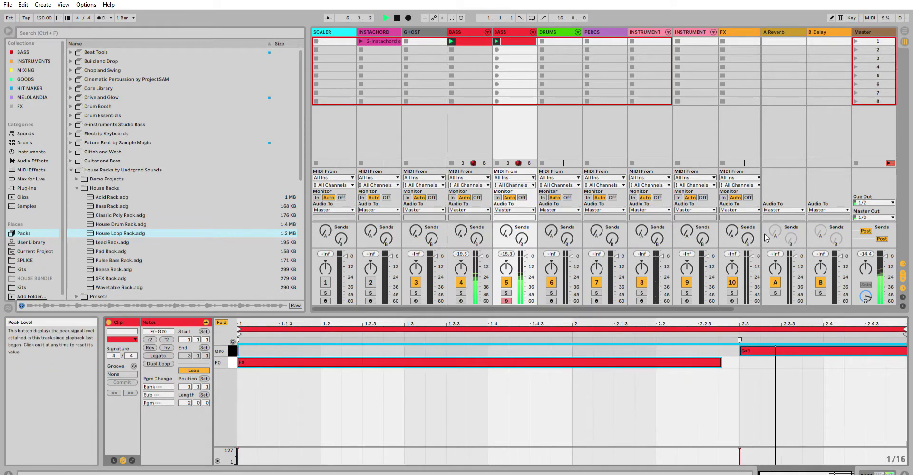
# - Extend the long F0 note so it ends where the G#0 note begins
pyautogui.moveTo(721, 363); pyautogui.dragTo(744, 353)
pyautogui.moveTo(273, 350); pyautogui.dragTo(237, 353)
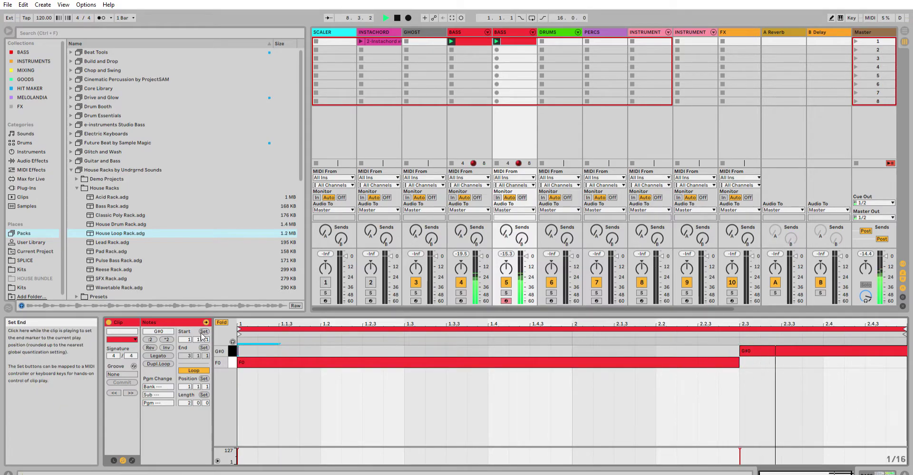
# - Copy the first BASS track's clip to the first slot of the first INSTRUMENT track and play the clips together
pyautogui.click(557, 31)
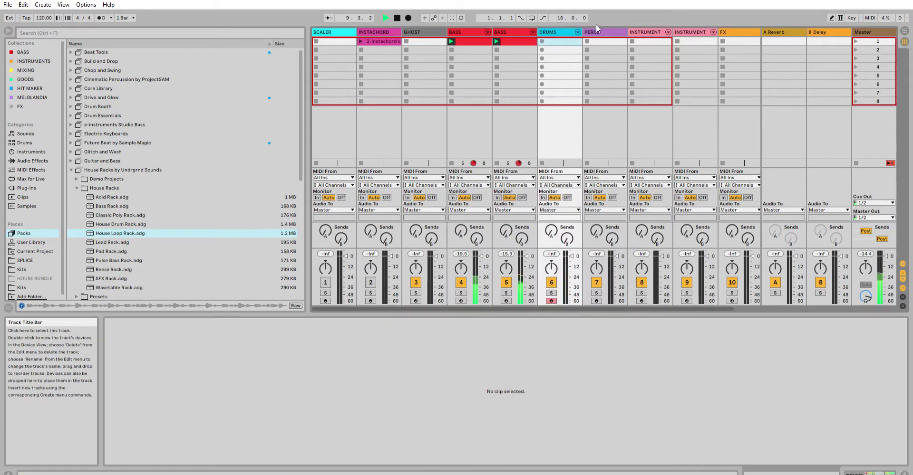
pyautogui.click(601, 26)
pyautogui.click(648, 25)
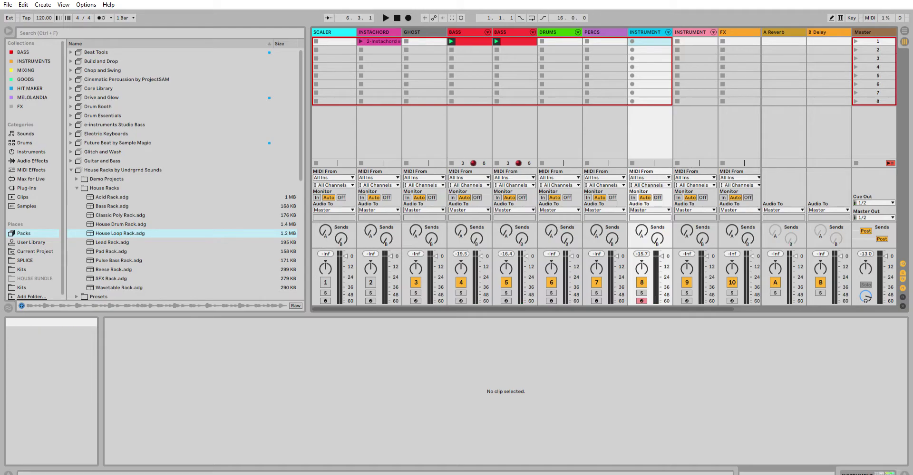
pyautogui.click(470, 33)
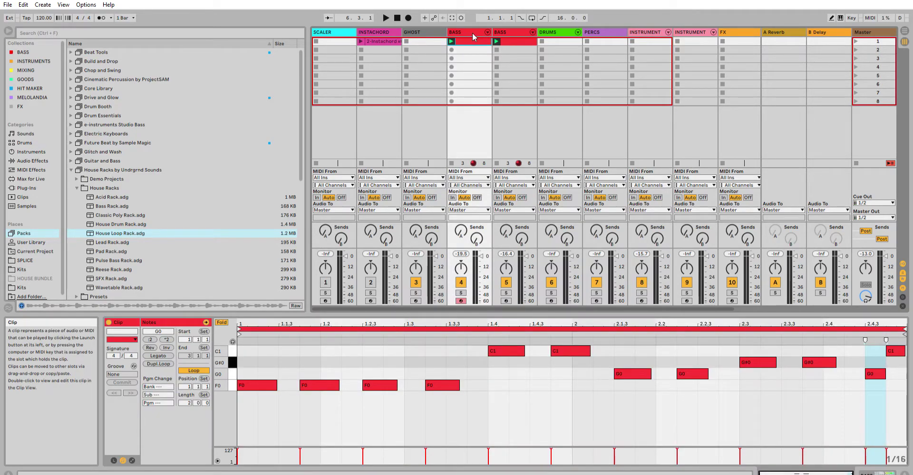
pyautogui.click(645, 33)
pyautogui.press('space')
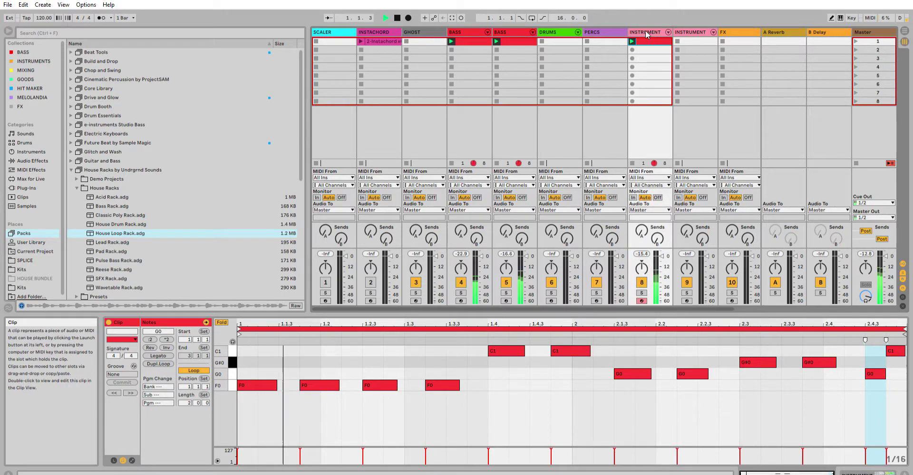
# - Transpose all notes of the copied INSTRUMENT clip up one octave, to the F1–C2 range
pyautogui.click(509, 380)
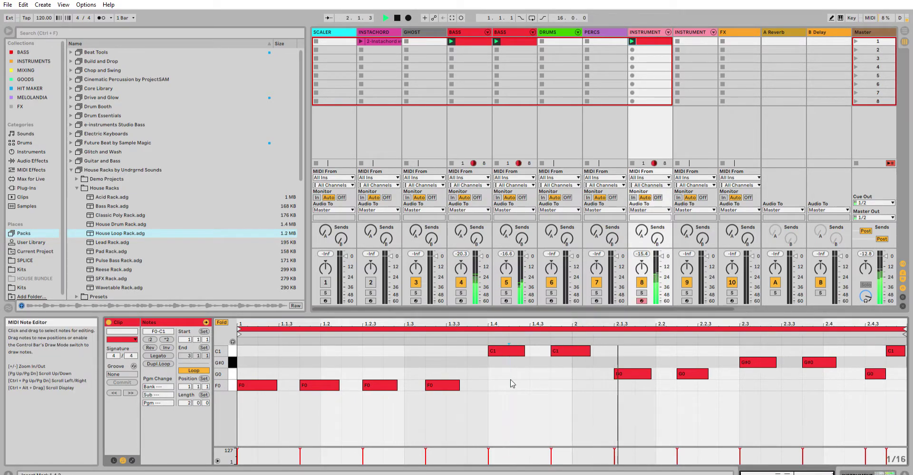
pyautogui.hotkey('ctrl', 'a')
pyautogui.hotkey('shift', 'Up')
pyautogui.hotkey('shift', 'Up')
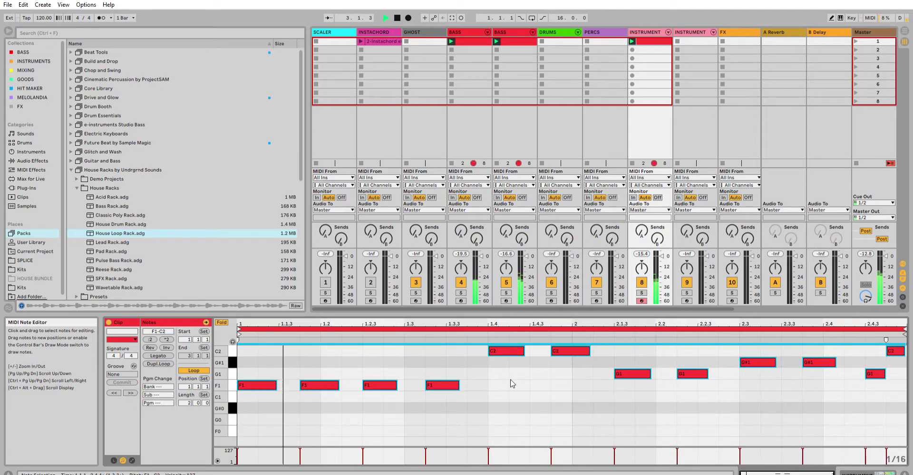
# - Transpose all notes of the first INSTRUMENT track's clip up two octaves, to the F3–C4 range
pyautogui.hotkey('shift', 'Up')
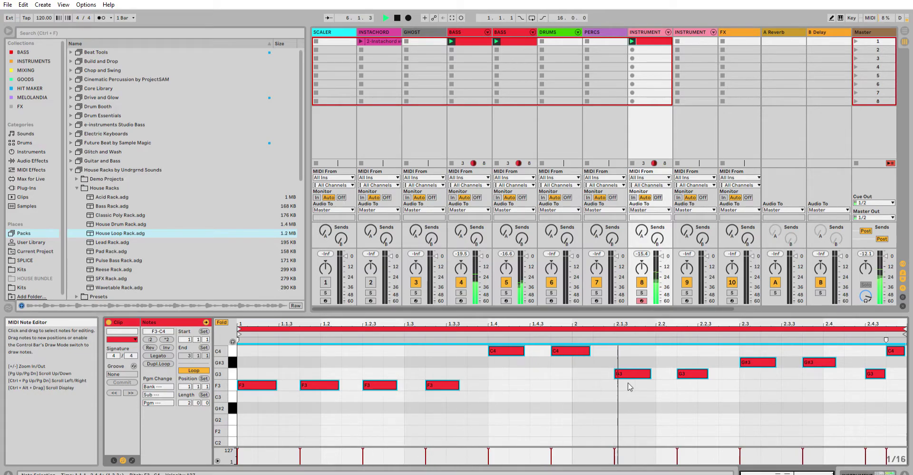
pyautogui.click(570, 358)
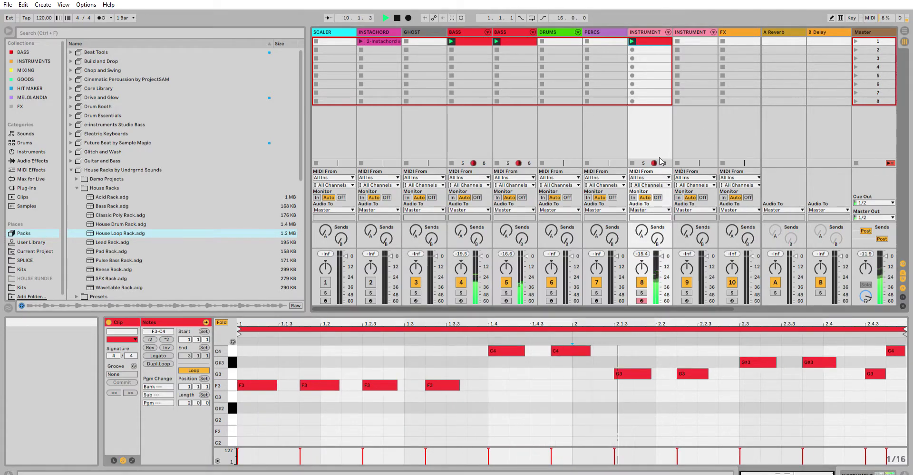
pyautogui.click(663, 67)
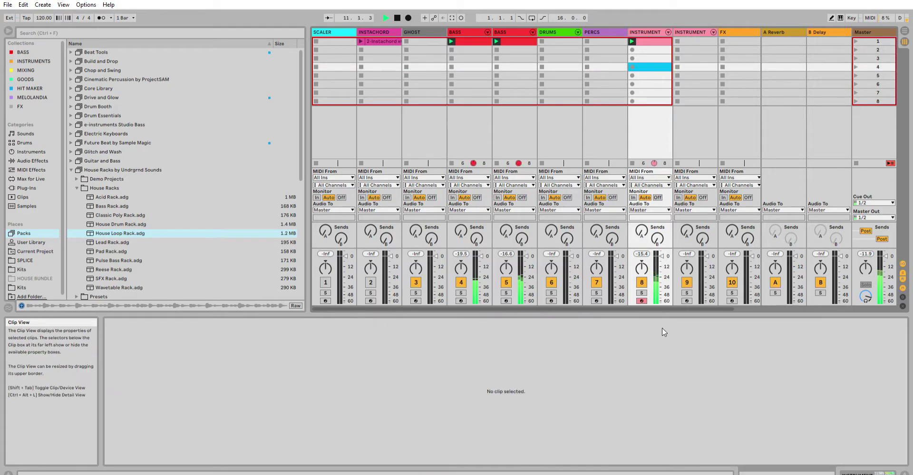
# - Copy the first INSTRUMENT track's clip to the first slot of the second INSTRUMENT track and play it with the other clips
pyautogui.hscroll(2, 669, 76)
pyautogui.press('space')
pyautogui.moveTo(613, 42); pyautogui.dragTo(652, 41)
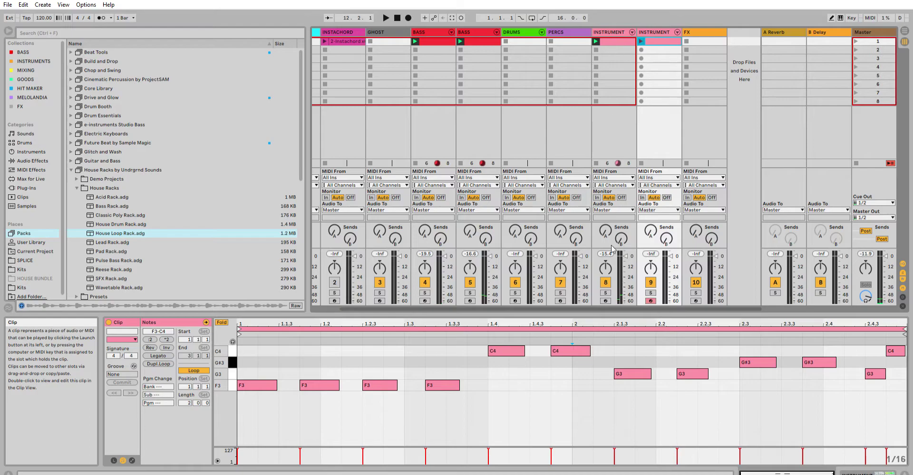
pyautogui.press('space')
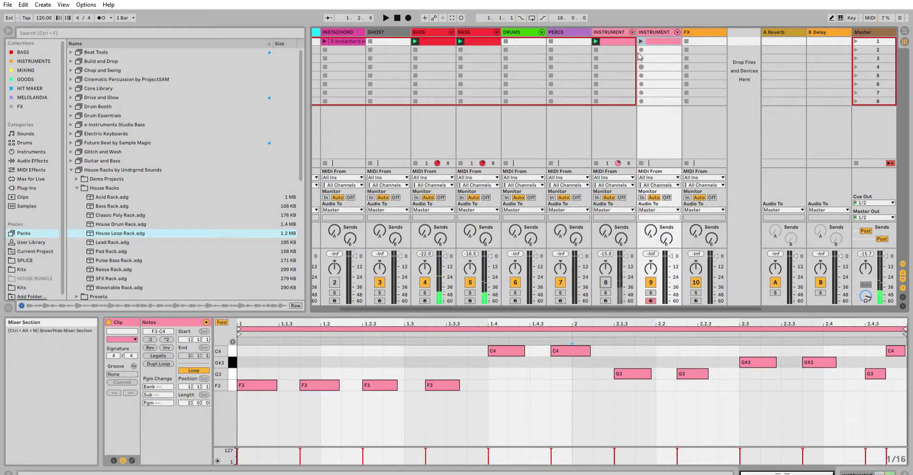
pyautogui.click(641, 42)
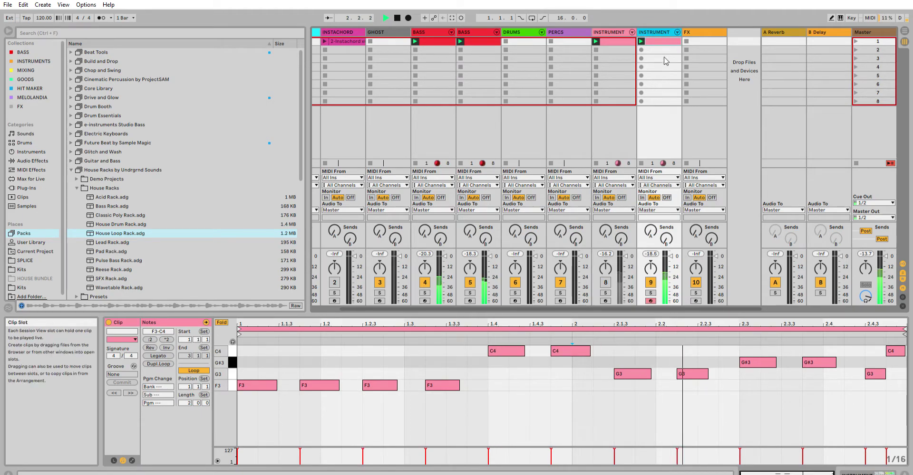
# - Transpose all notes of the second INSTRUMENT track's clip down one octave, to the F2–C3 range
pyautogui.click(510, 379)
pyautogui.hotkey('ctrl', 'a')
pyautogui.hotkey('shift', 'Down')
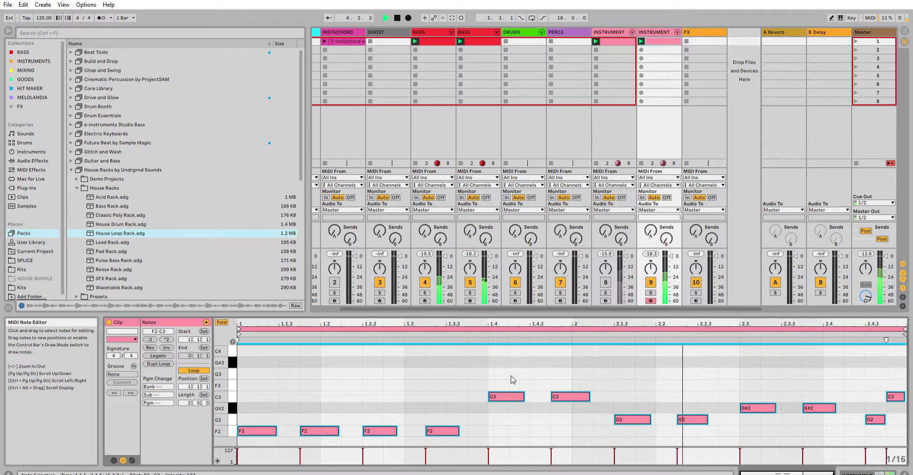
# - Lengthen all notes by two grid steps and trim the overhanging F2, C3, G2 and G#2 notes to end where the next pitch begins
pyautogui.hotkey('shift', 'Right')
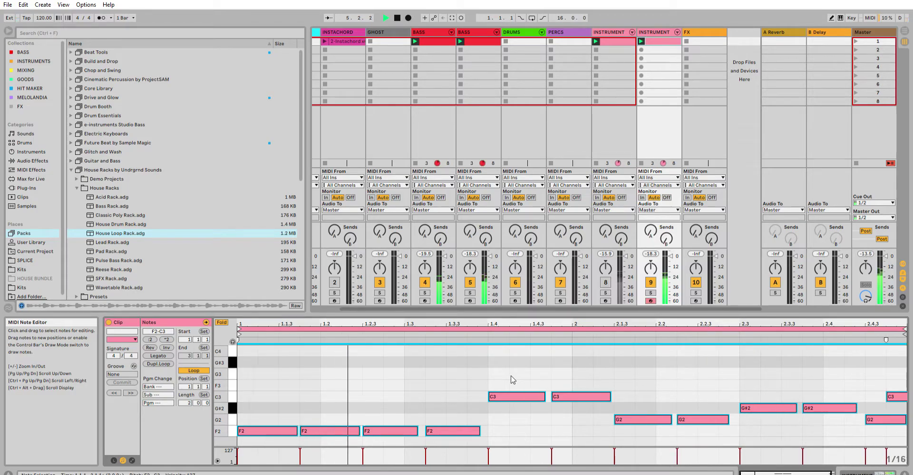
pyautogui.hotkey('shift', 'Right')
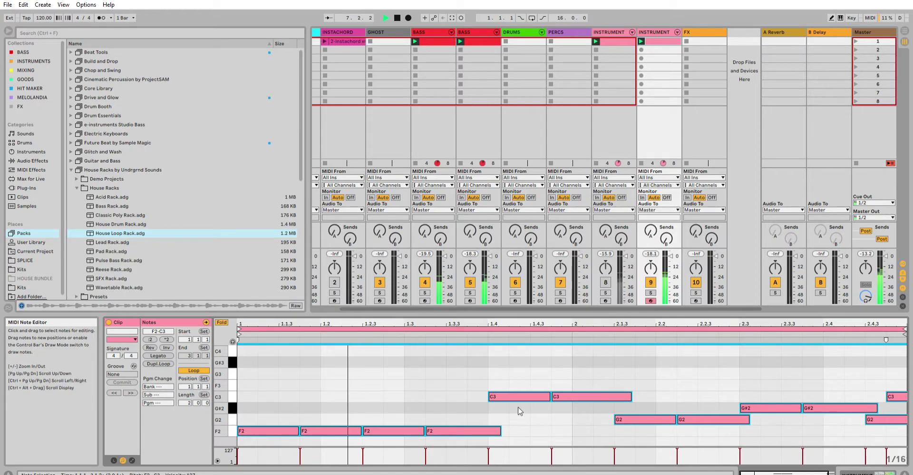
pyautogui.click(507, 429)
pyautogui.moveTo(500, 430); pyautogui.dragTo(492, 426)
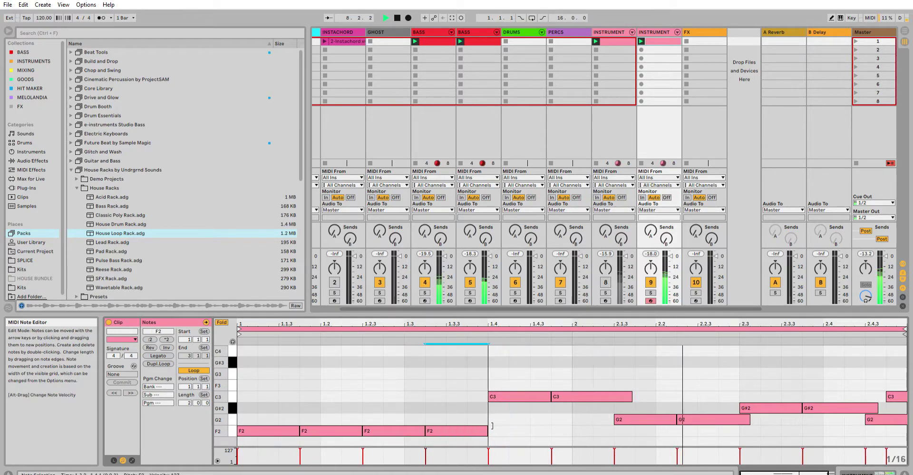
pyautogui.moveTo(630, 397); pyautogui.dragTo(618, 395)
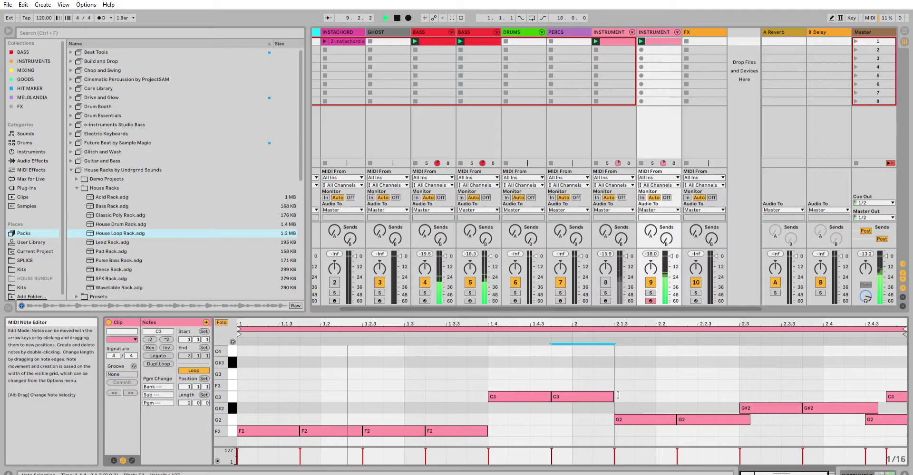
pyautogui.moveTo(749, 419); pyautogui.dragTo(740, 418)
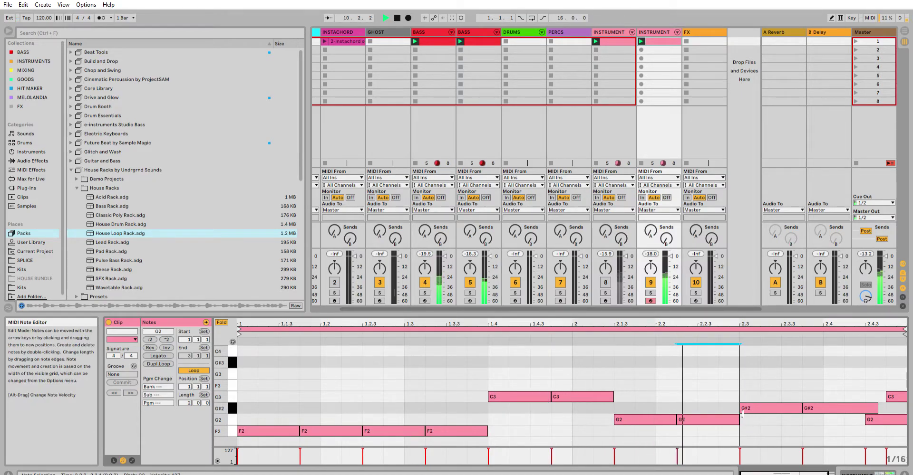
pyautogui.moveTo(877, 409); pyautogui.dragTo(868, 406)
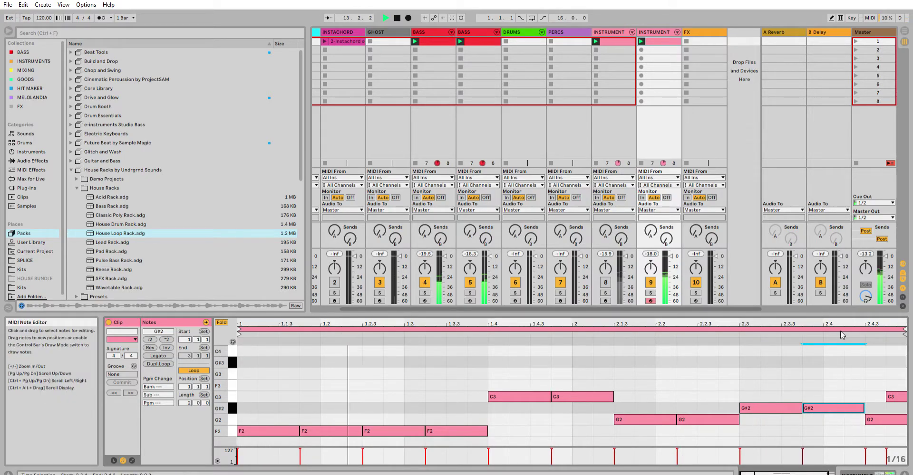
# - Trim the last G2 note so it ends where the final C3 note begins
pyautogui.moveTo(842, 325); pyautogui.dragTo(842, 313)
pyautogui.moveTo(892, 417); pyautogui.dragTo(872, 418)
pyautogui.click(905, 396)
pyautogui.moveTo(867, 420); pyautogui.dragTo(849, 419)
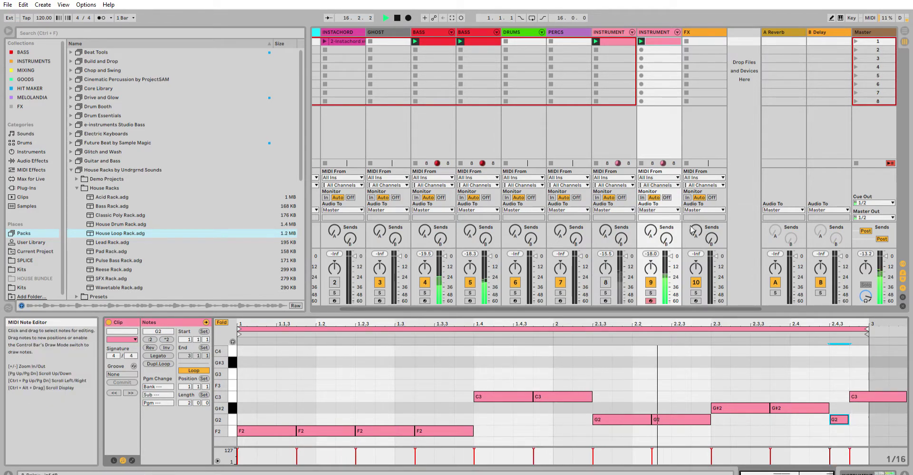
# - Try the second INSTRUMENT clip's notes one octave lower, in the F1–C2 range, and move them back up to F2–C3
pyautogui.click(542, 346)
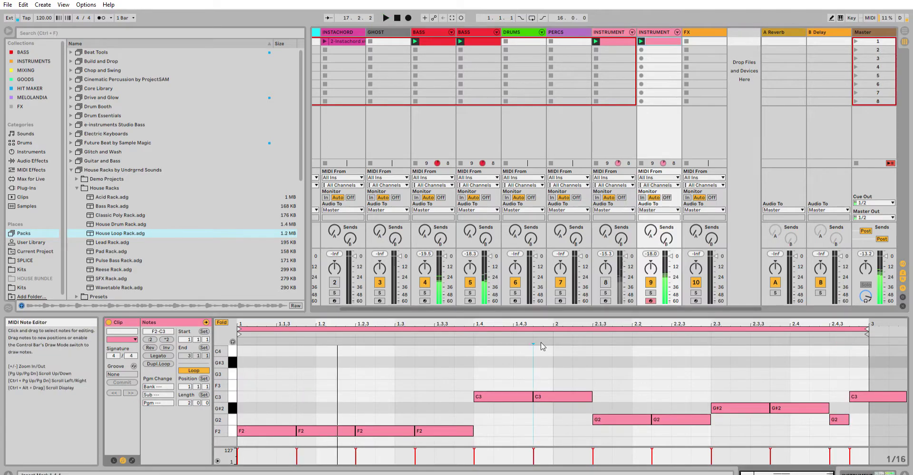
pyautogui.hotkey('ctrl', 'a')
pyautogui.hotkey('shift', 'Down')
pyautogui.press('space')
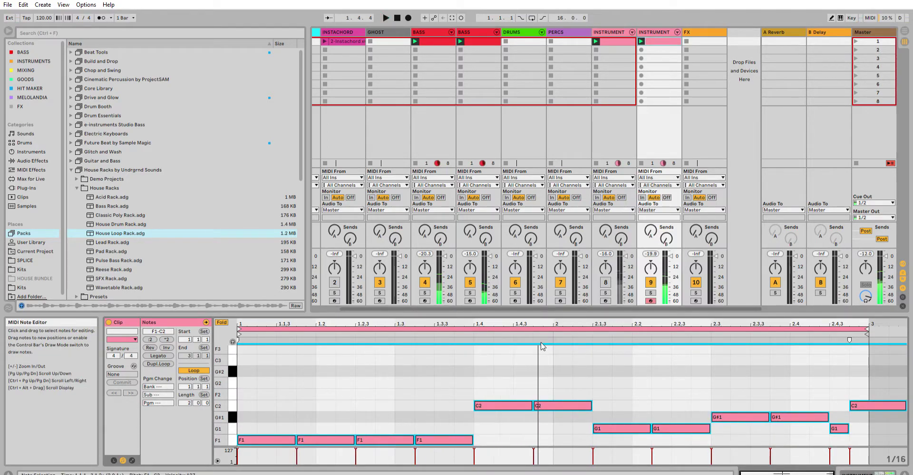
pyautogui.hotkey('shift', 'Up')
pyautogui.scroll(3, 542, 347)
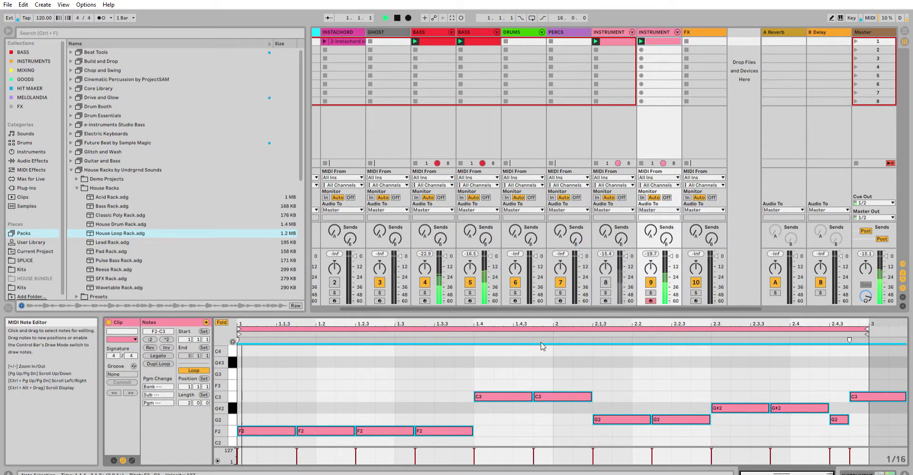
# - Set Filter Reso to 12 % on the second INSTRUMENT track's Dark Chord Piano rack
pyautogui.click(647, 29)
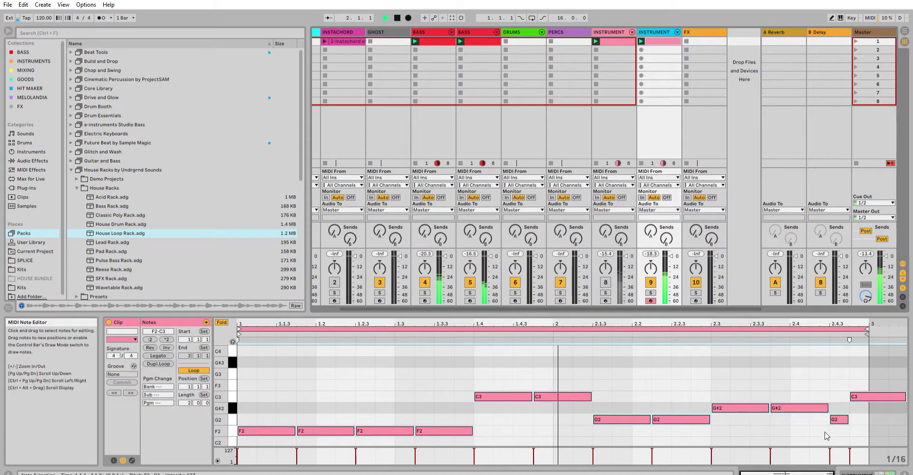
pyautogui.click(856, 474)
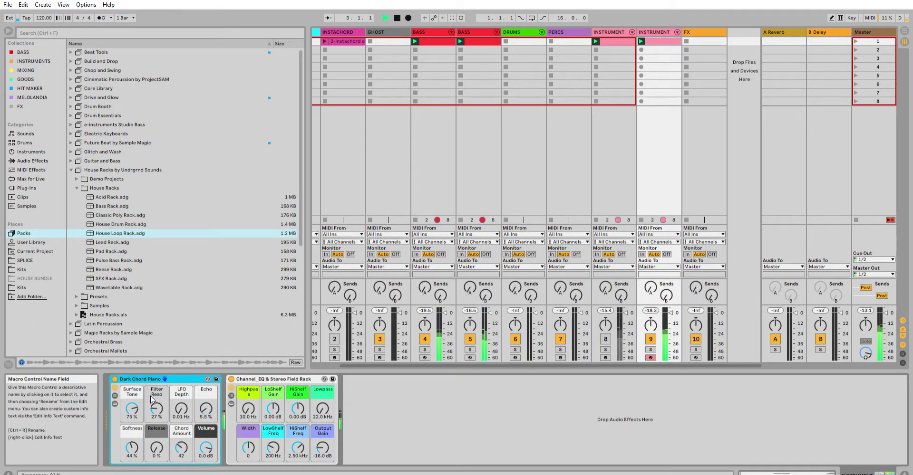
pyautogui.moveTo(155, 407); pyautogui.dragTo(154, 405)
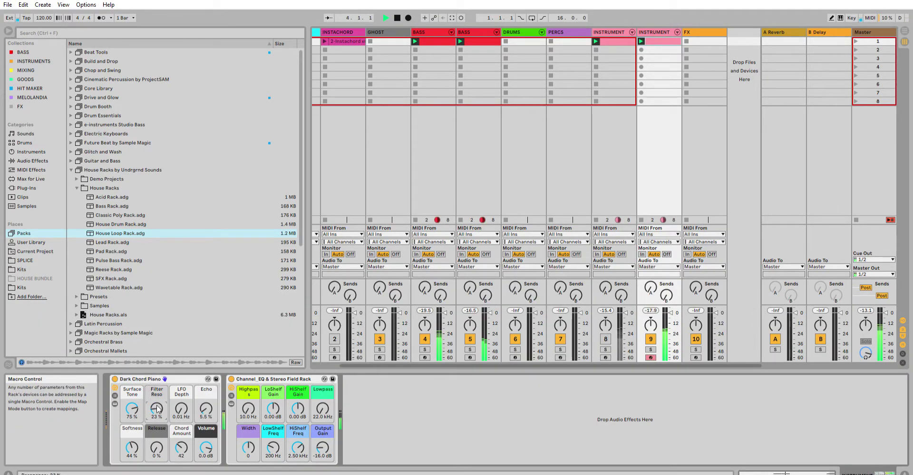
pyautogui.moveTo(164, 418); pyautogui.dragTo(164, 411)
pyautogui.moveTo(129, 399); pyautogui.dragTo(130, 404)
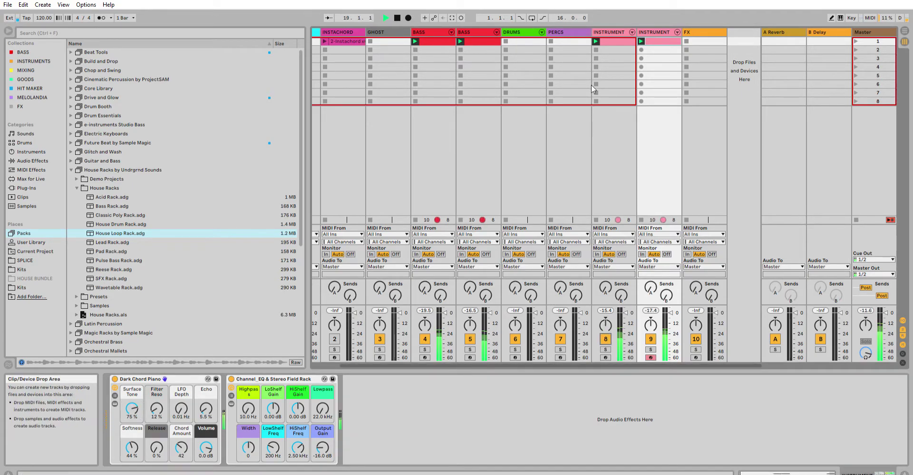
# - Try the first INSTRUMENT clip's notes one octave lower, in the F2–C3 range, then restore them to F3–C4 and stop playback
pyautogui.click(609, 41)
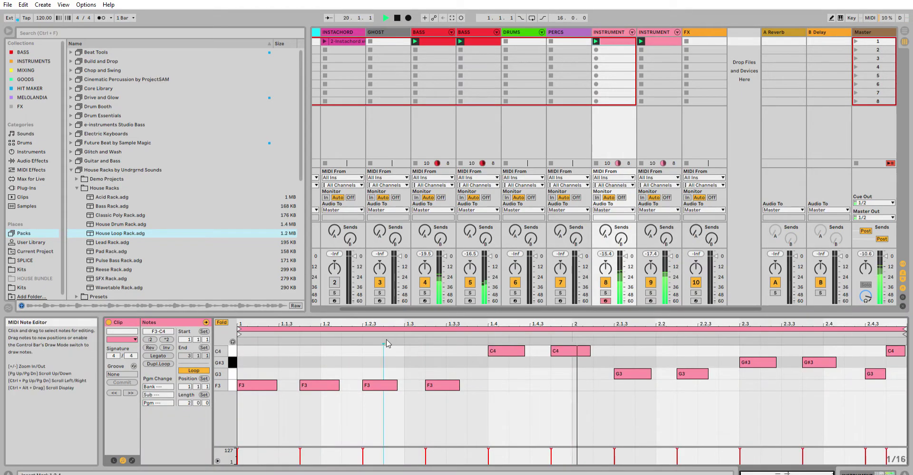
pyautogui.hotkey('ctrl', 'a')
pyautogui.hotkey('shift', 'Down')
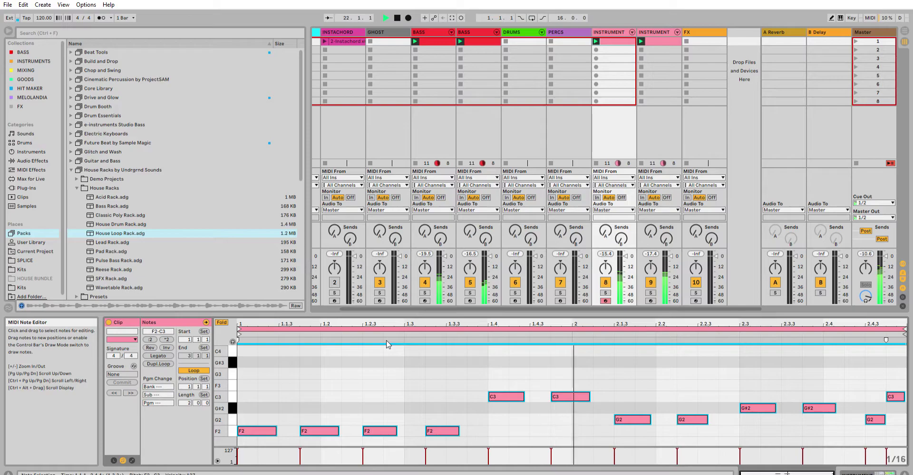
pyautogui.hotkey('shift', 'Up')
pyautogui.press('space')
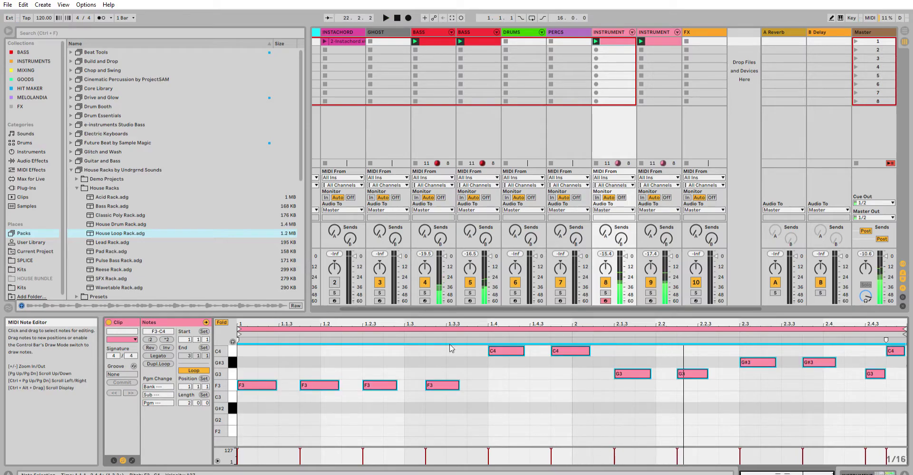
# - Duplicate the first INSTRUMENT track's clip to its second slot and transpose the copy down one octave, to the F2–C3 range
pyautogui.click(612, 38)
pyautogui.hotkey('ctrl', 'd')
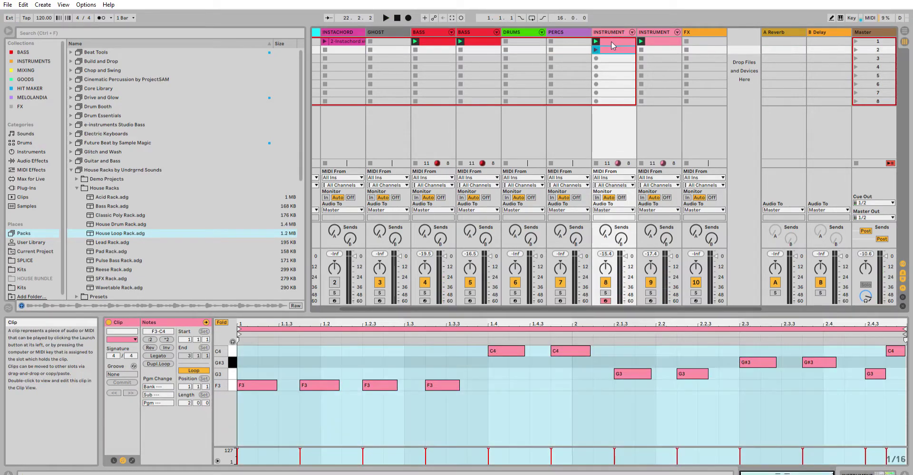
pyautogui.click(515, 371)
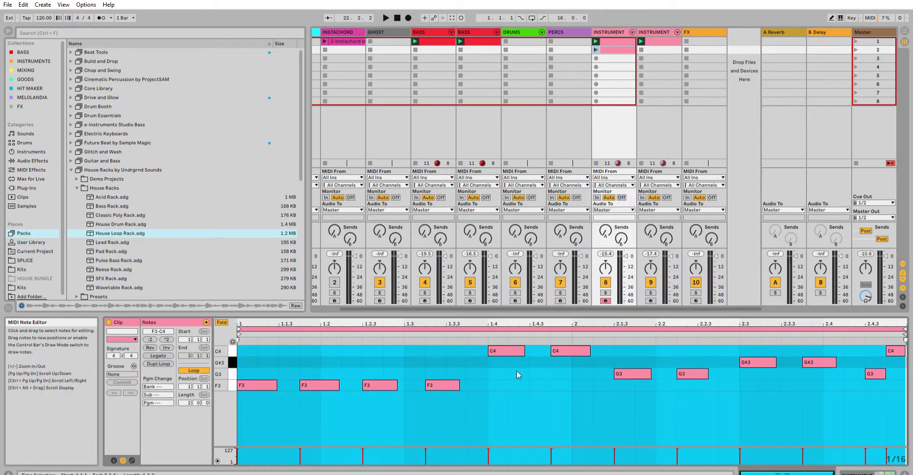
pyautogui.hotkey('ctrl', 'a')
pyautogui.hotkey('shift', 'Down')
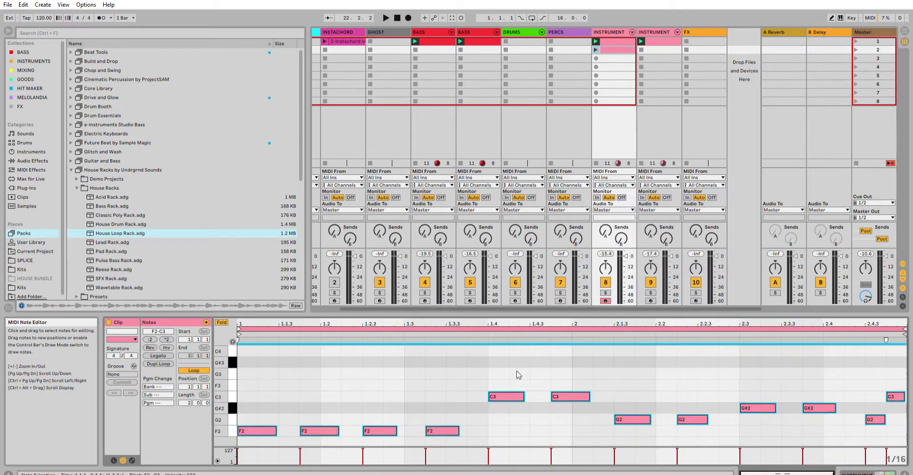
# - Start playback and slightly lower the volumes of the second BASS track and both INSTRUMENT tracks
pyautogui.press('space')
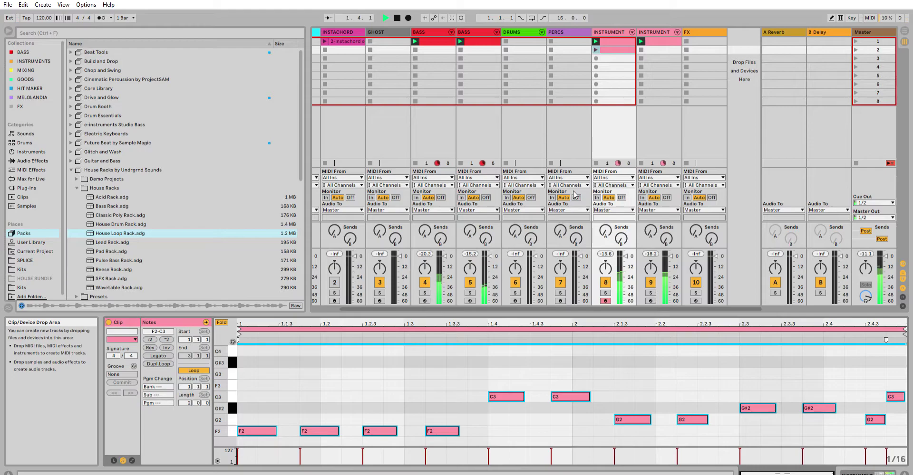
pyautogui.moveTo(669, 255); pyautogui.dragTo(669, 261)
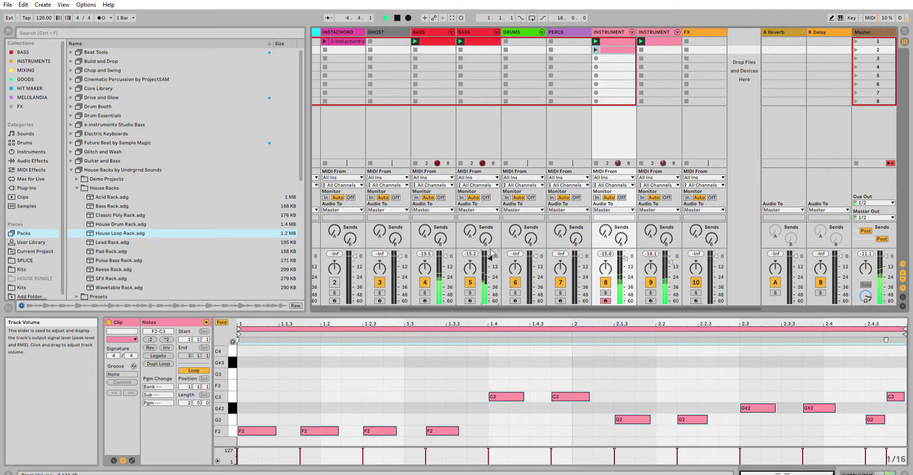
# - Record a two-bar Kick, Short Snare and Perc-A pattern with the House Drum Rack in the DRUMS track's second slot
pyautogui.click(533, 32)
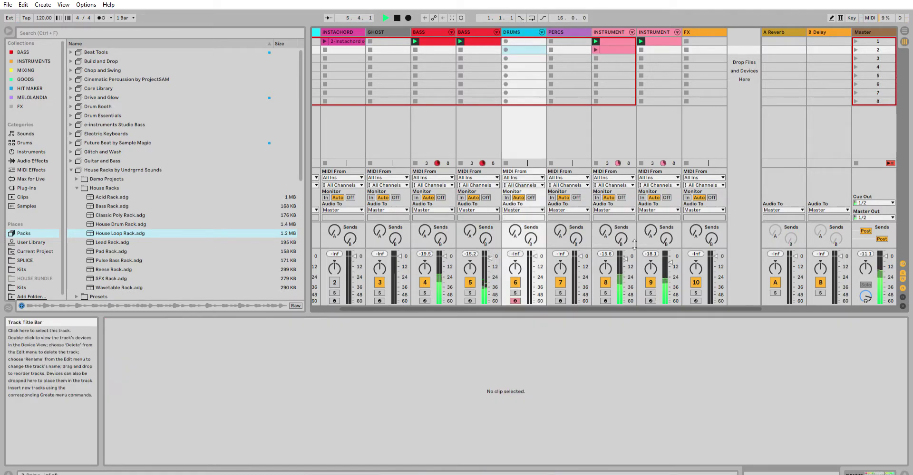
pyautogui.click(875, 470)
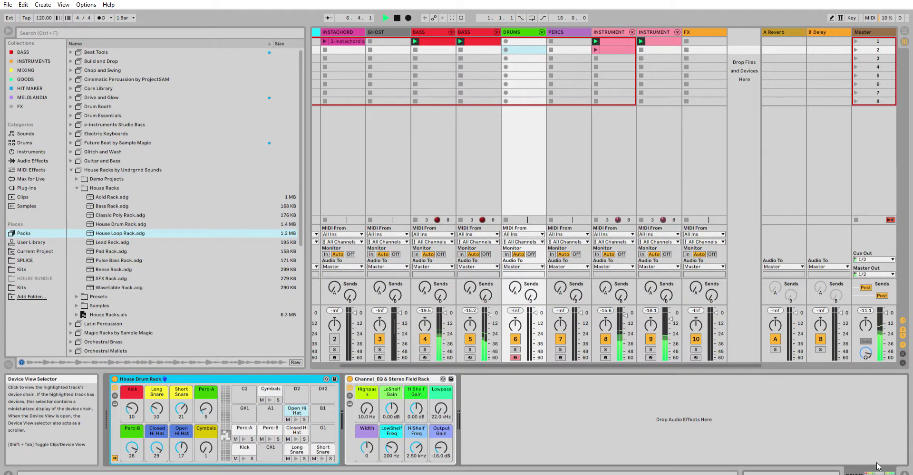
pyautogui.press('space')
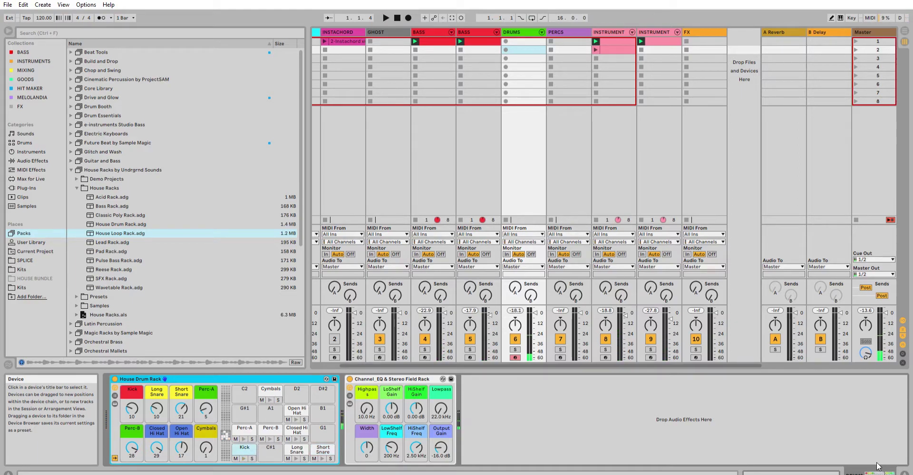
pyautogui.press('Return')
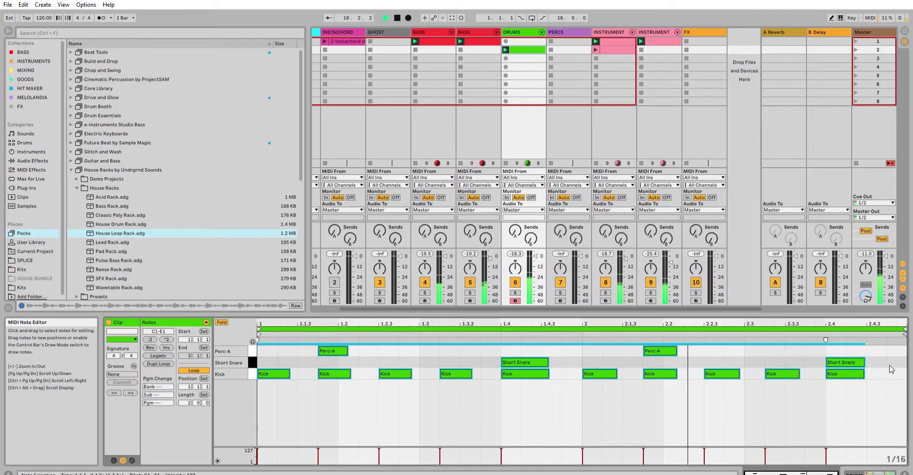
# - Deactivate the second BASS track and both INSTRUMENT tracks so only the first bass and drums play
pyautogui.click(605, 283)
pyautogui.click(469, 282)
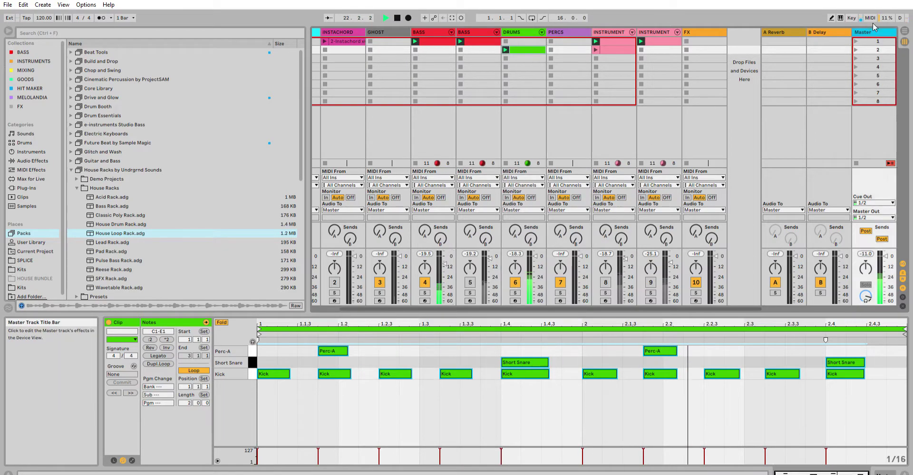
# - Load Master Bus Rack.adg from the MIXING collection onto the Master track
pyautogui.click(34, 70)
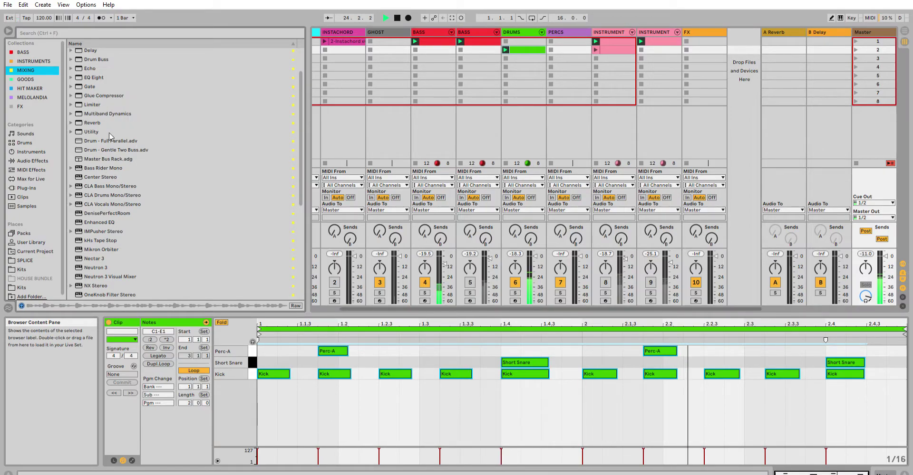
pyautogui.moveTo(108, 159); pyautogui.dragTo(873, 171)
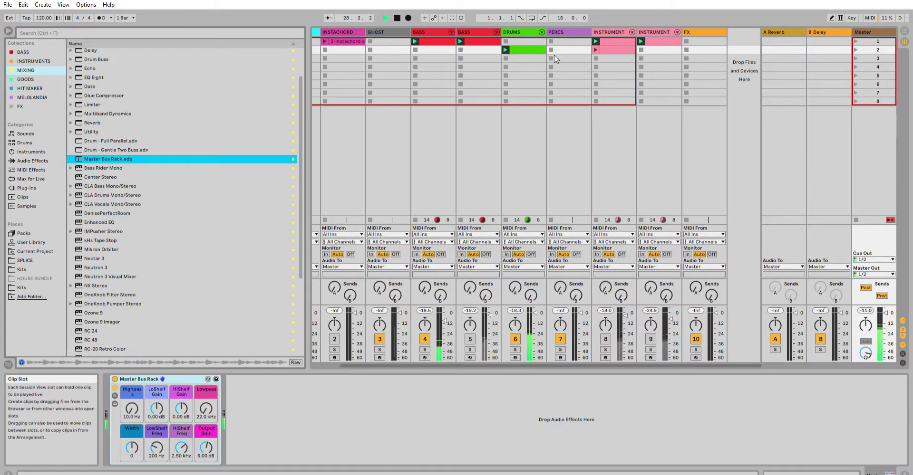
# - Reactivate the second BASS track and both INSTRUMENT tracks so all bass and instrument layers play with the drums
pyautogui.click(446, 31)
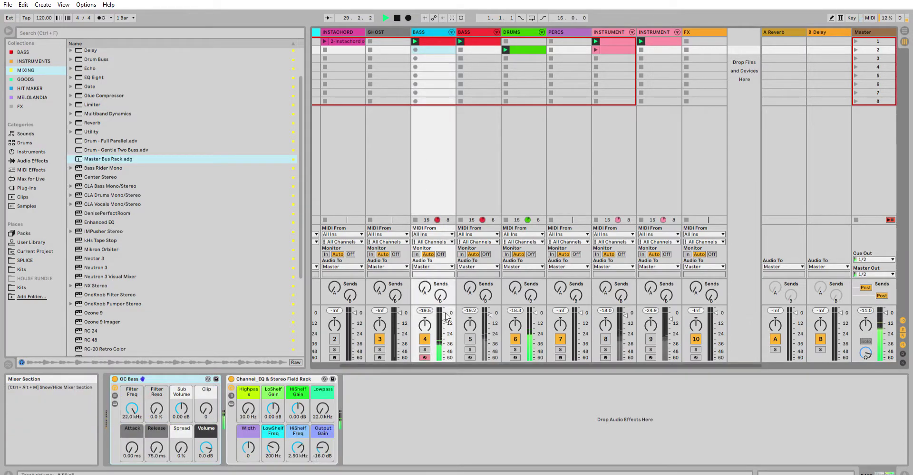
pyautogui.click(471, 337)
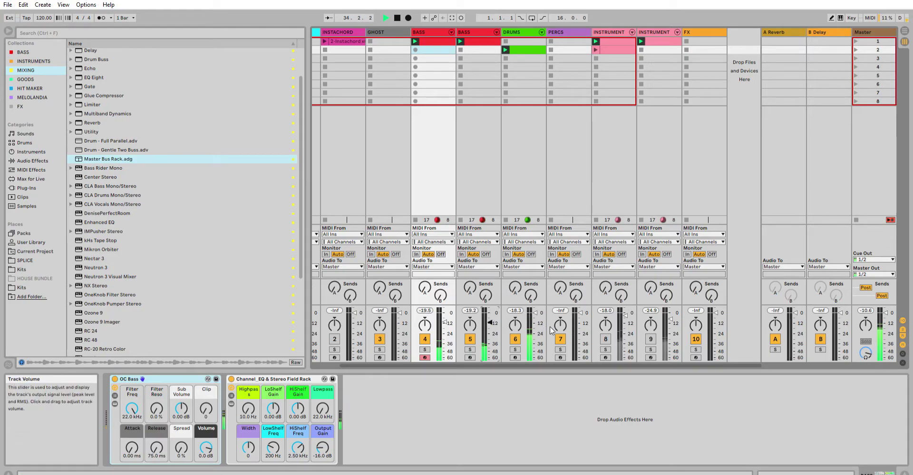
pyautogui.click(602, 334)
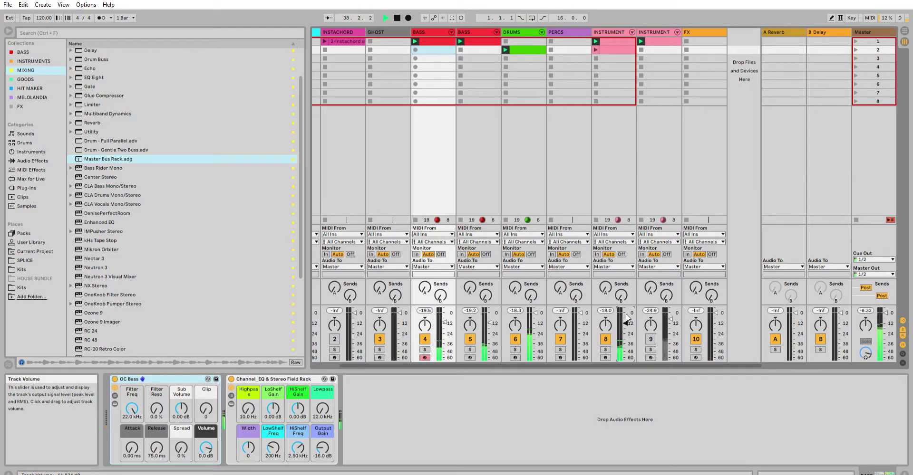
pyautogui.click(650, 339)
# - Record an off-beat Open Hi Hat pattern over the existing two-bar drum clip in the DRUMS track's second slot
pyautogui.click(512, 20)
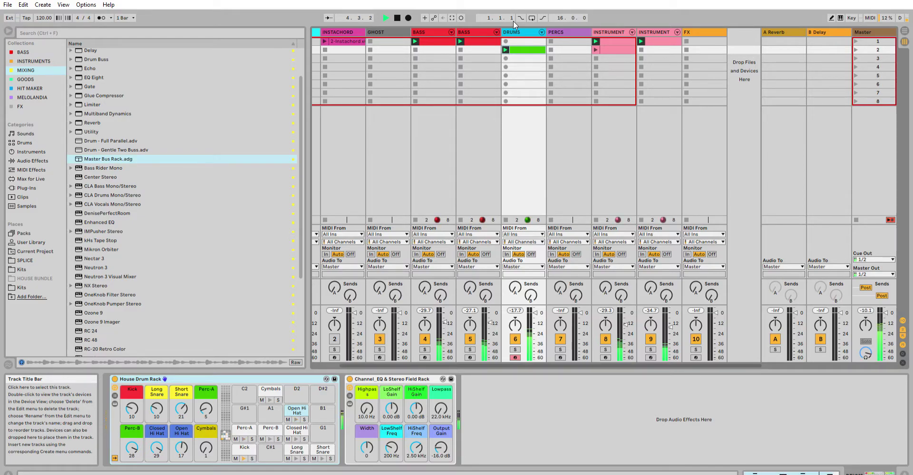
pyautogui.hotkey('ctrl', 'shift', 'F9')
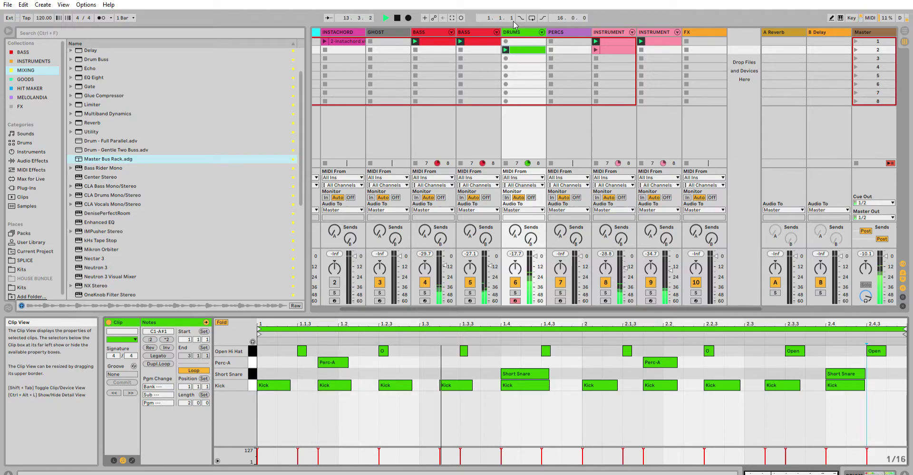
# - Try shifting the Kick and Perc-A notes around 1.1.4 and 1.3 slightly later in both bars, auditioning the groove and soloed drums
pyautogui.hotkey('ctrl', 'z')
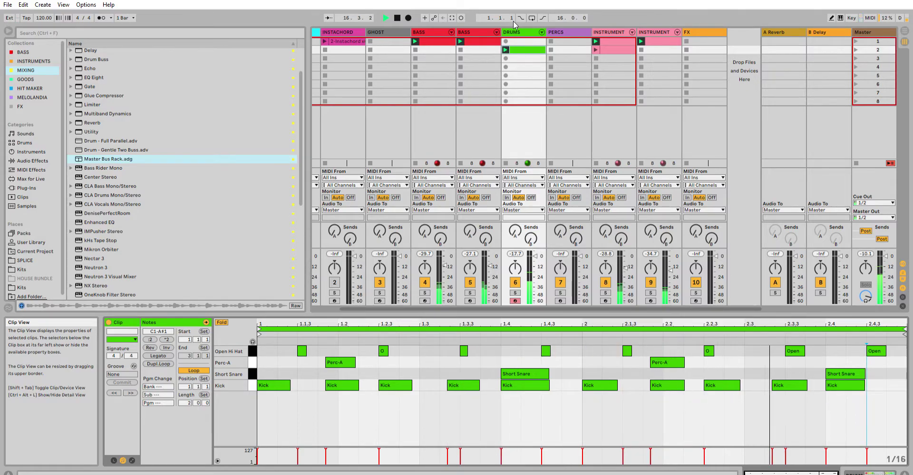
pyautogui.hotkey('ctrl', 'z')
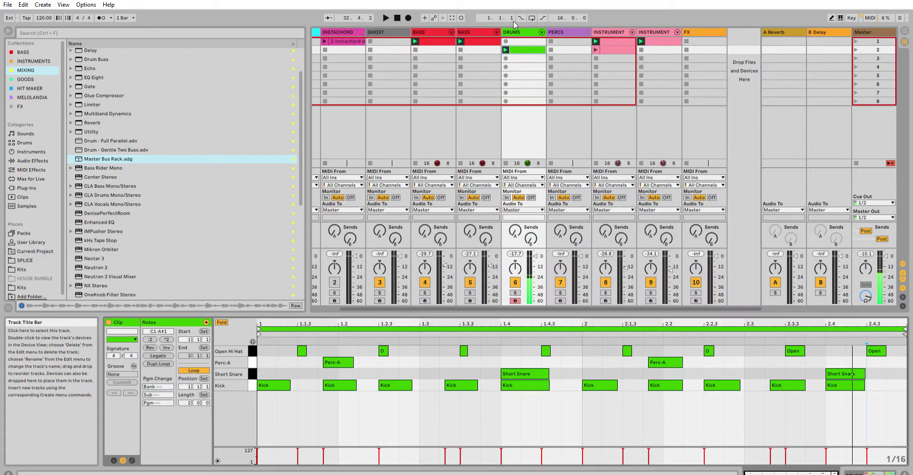
pyautogui.press('space')
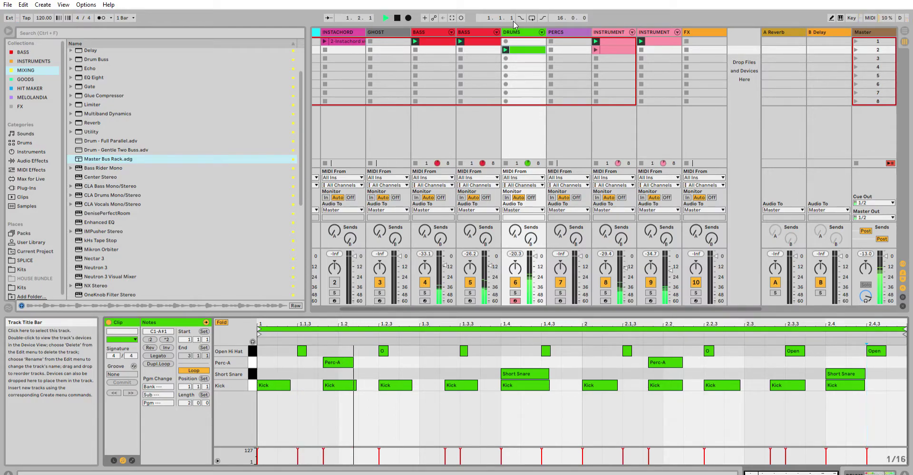
pyautogui.press('space')
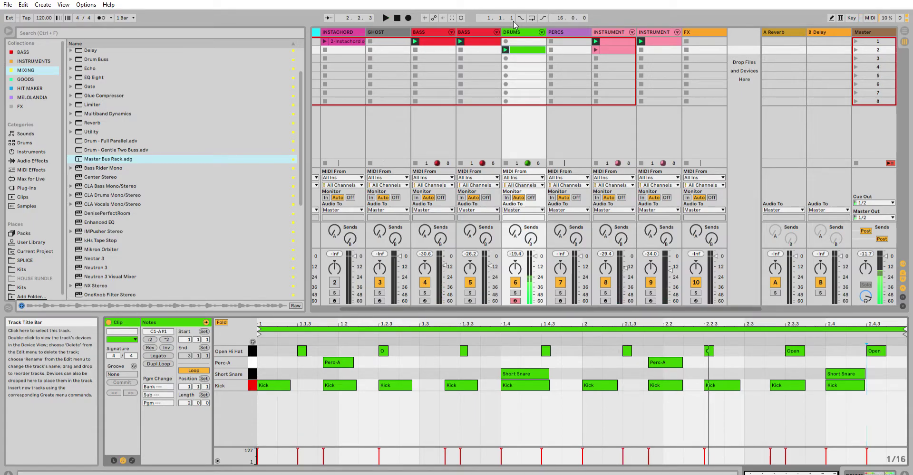
pyautogui.press('space')
pyautogui.press('space')
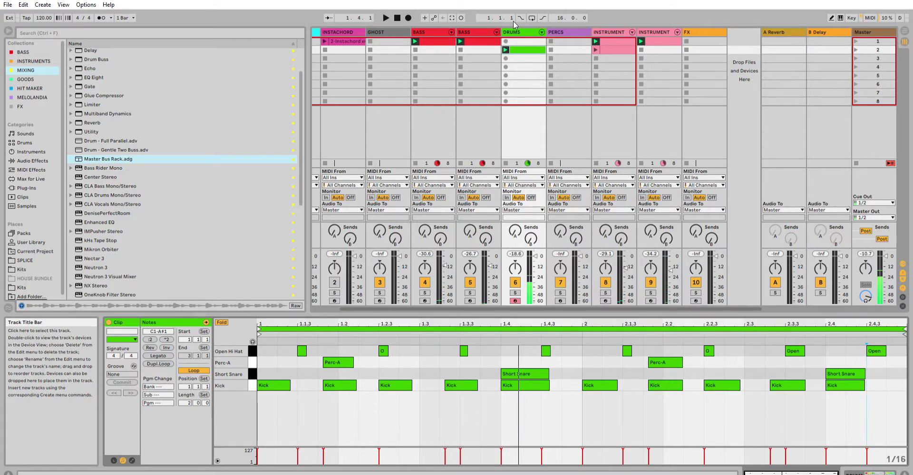
pyautogui.press('space')
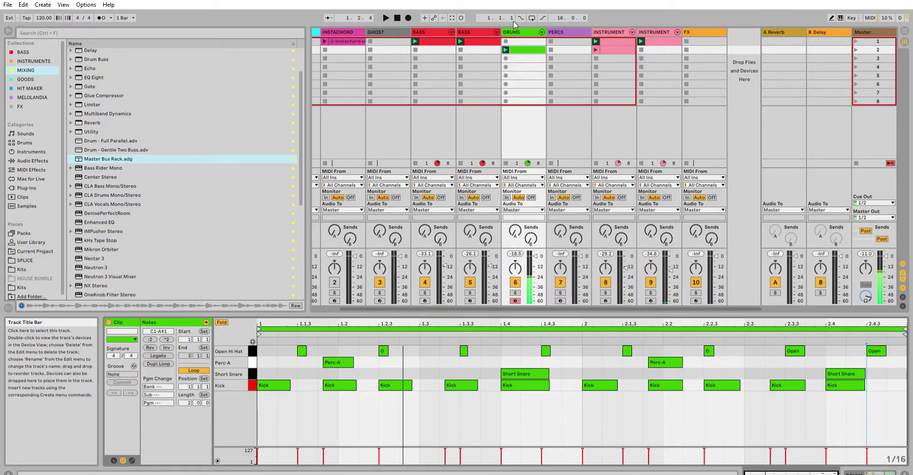
pyautogui.press('space')
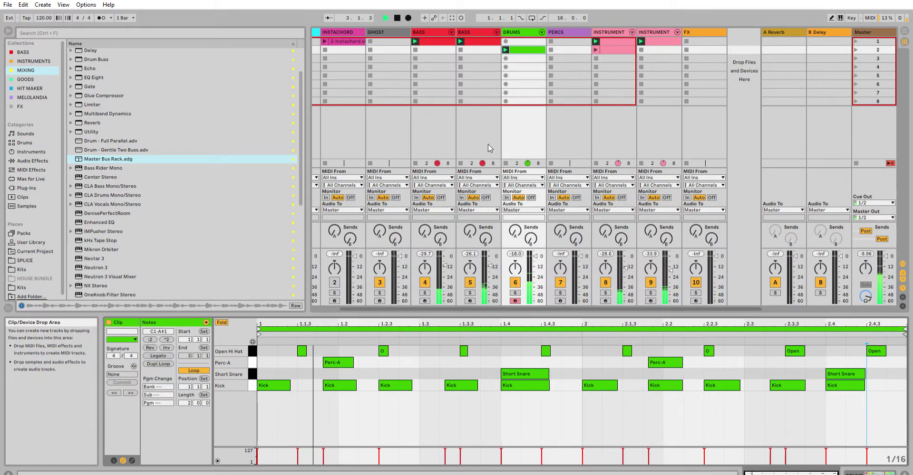
pyautogui.click(515, 293)
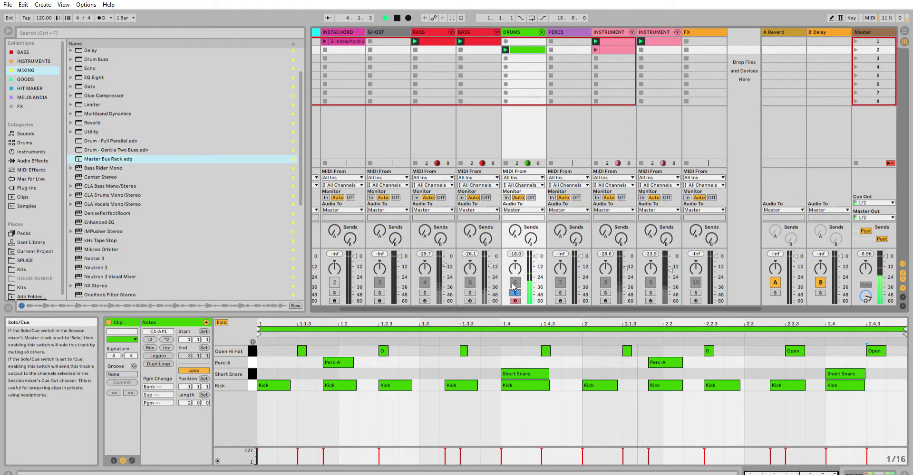
pyautogui.click(514, 292)
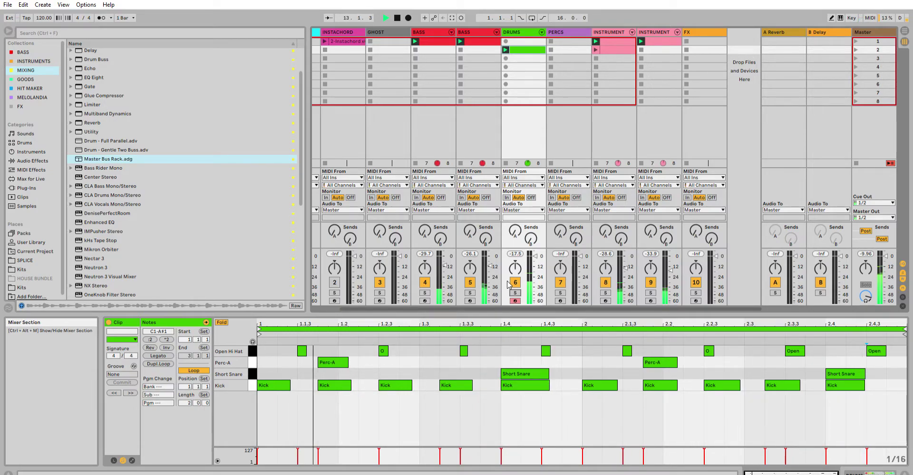
# - Restart playback and adjust the Open Hi Hat chain's volume inside the DRUMS rack, then fold the chains away
pyautogui.press('space')
pyautogui.press('space')
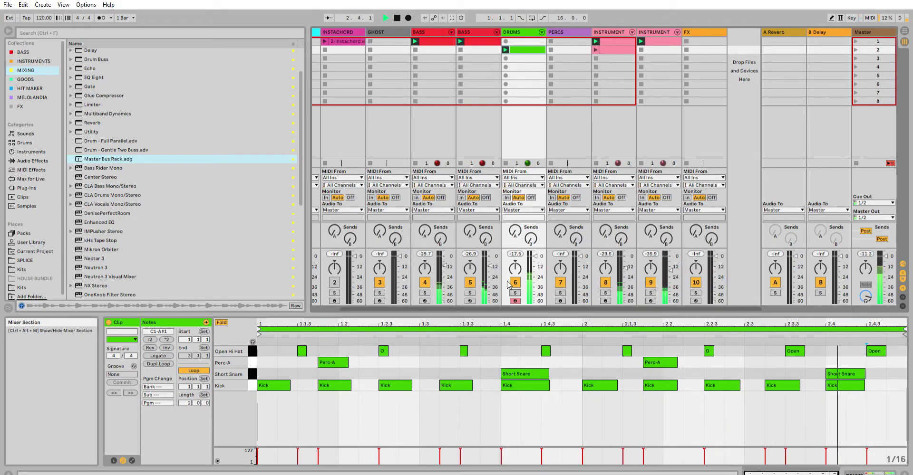
pyautogui.click(542, 32)
pyautogui.moveTo(516, 309); pyautogui.dragTo(612, 303)
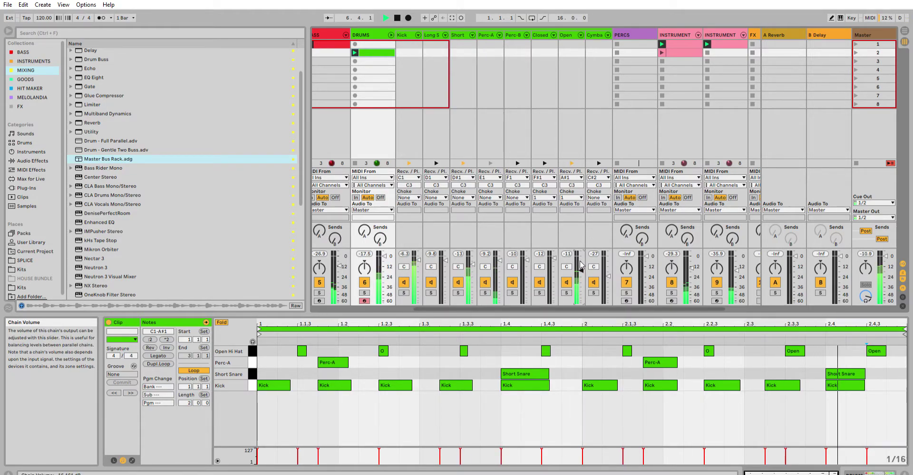
pyautogui.click(391, 34)
# - Duplicate the DRUMS clip to occupy the first two slots and delete all Open Hi Hat notes from the second slot's clip
pyautogui.moveTo(521, 39); pyautogui.dragTo(521, 49)
pyautogui.click(505, 50)
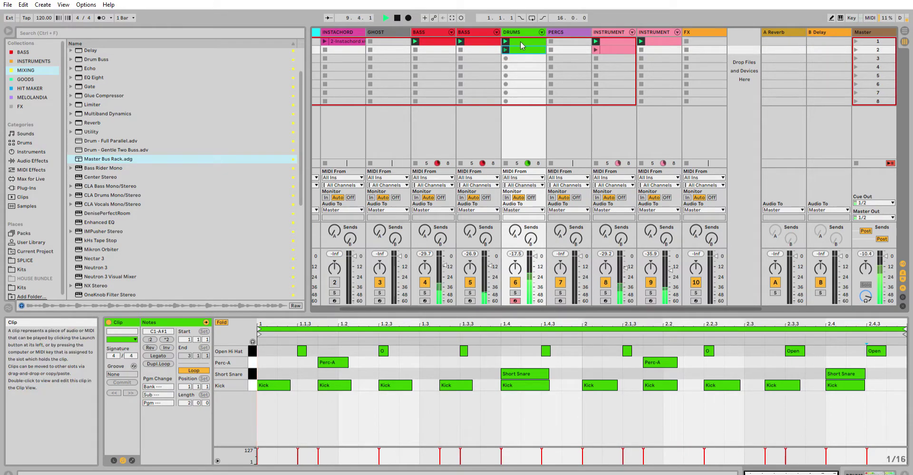
pyautogui.click(251, 352)
pyautogui.press('Delete')
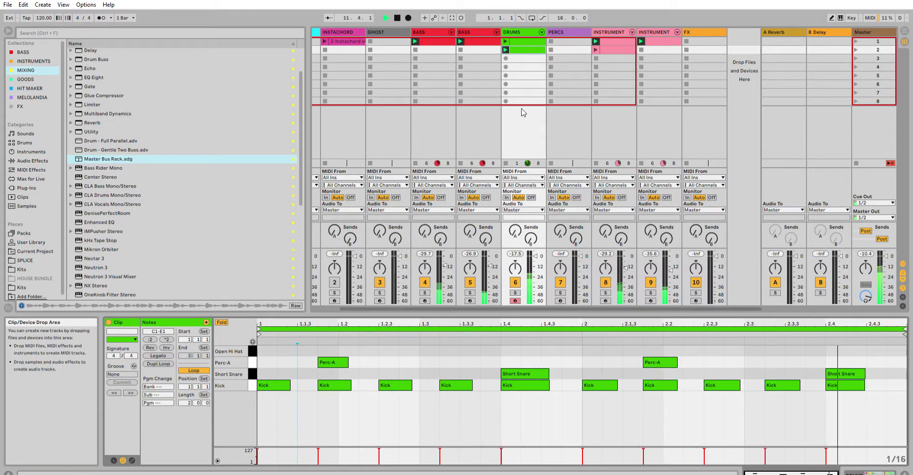
# - Select the PERCS track and open Kits > BUNDLE HOUSE > Cymatics Infinity > Drum Loops > Perc Loops in the browser
pyautogui.click(576, 30)
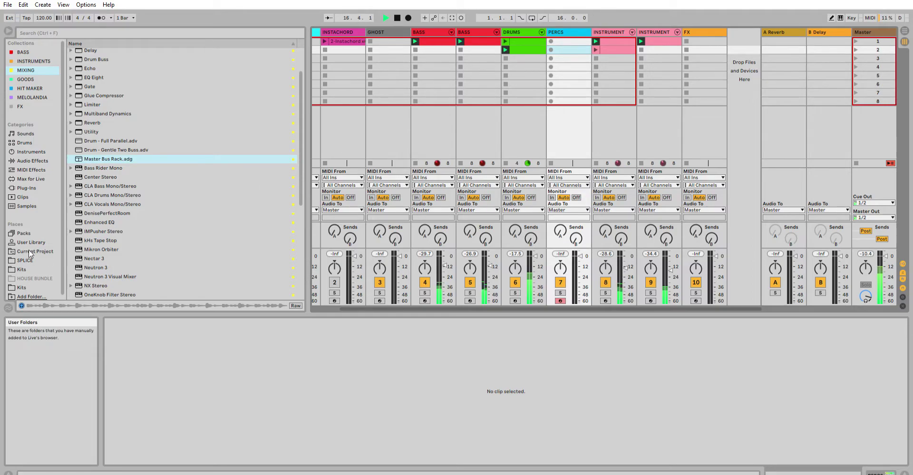
pyautogui.click(15, 268)
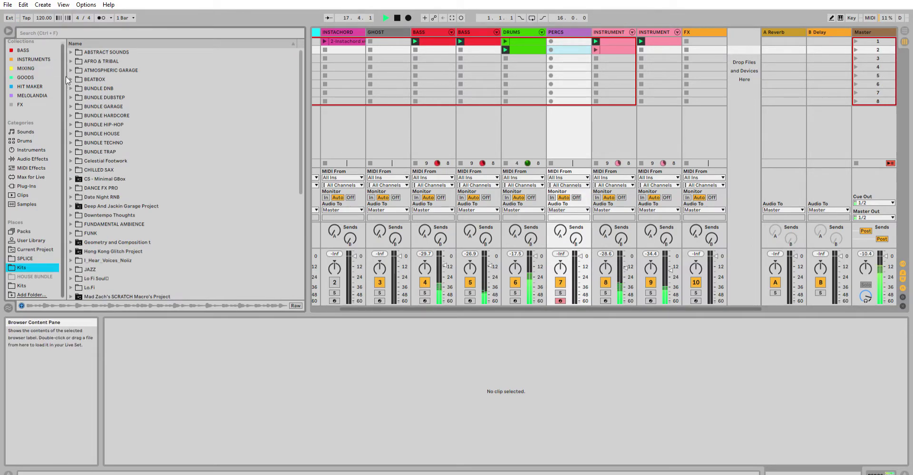
pyautogui.click(80, 117)
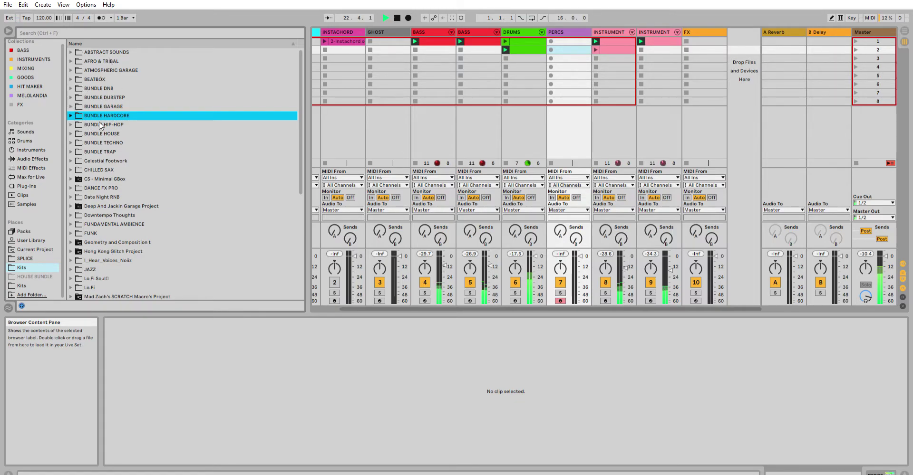
pyautogui.click(71, 134)
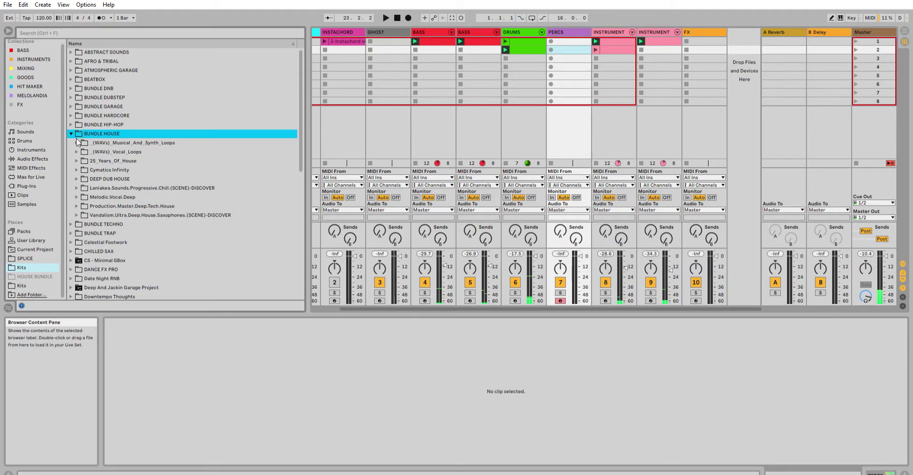
pyautogui.click(77, 170)
pyautogui.scroll(-2, 89, 163)
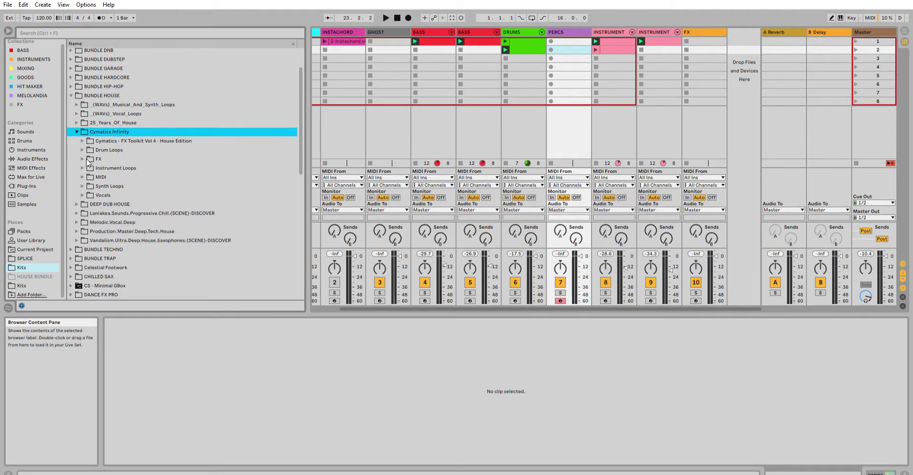
pyautogui.click(82, 150)
pyautogui.click(82, 150)
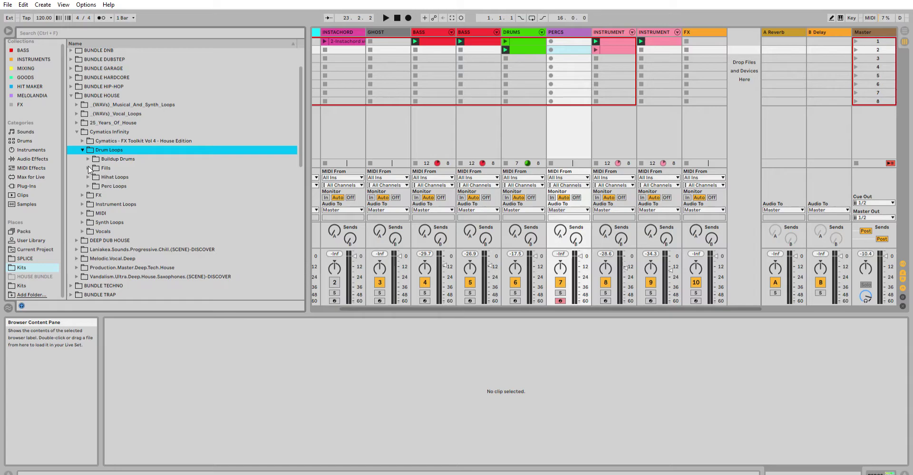
pyautogui.click(88, 186)
pyautogui.press('Down')
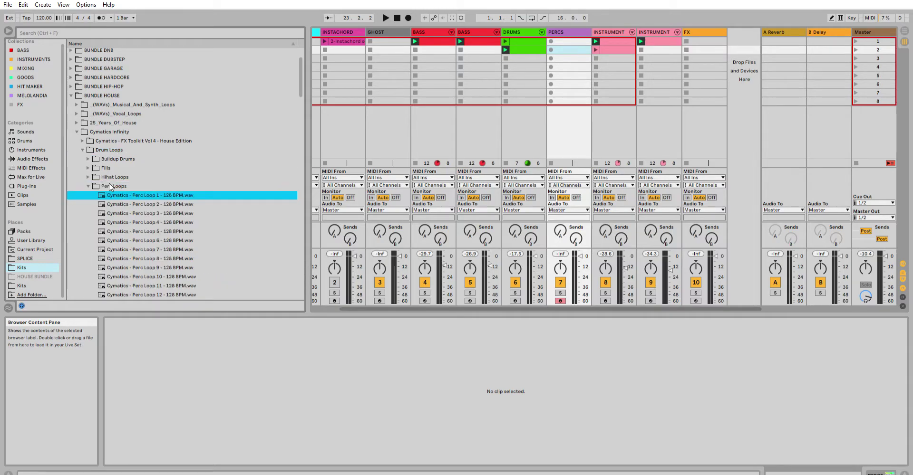
# - Add Cymatics - Perc Loop 1 - 128 BPM.wav on a new audio track between DRUMS and PERCS, slightly lowering its volume during playback
pyautogui.scroll(-1, 156, 203)
pyautogui.click(158, 211)
pyautogui.click(176, 183)
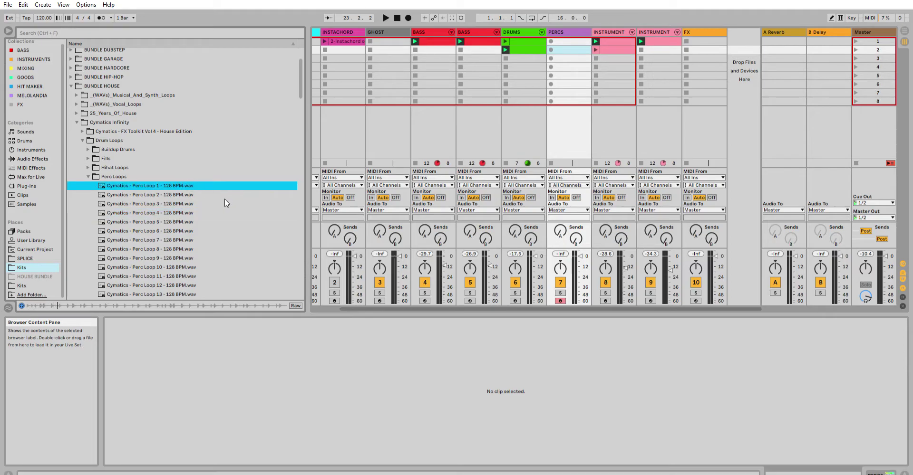
pyautogui.moveTo(172, 184); pyautogui.dragTo(575, 32)
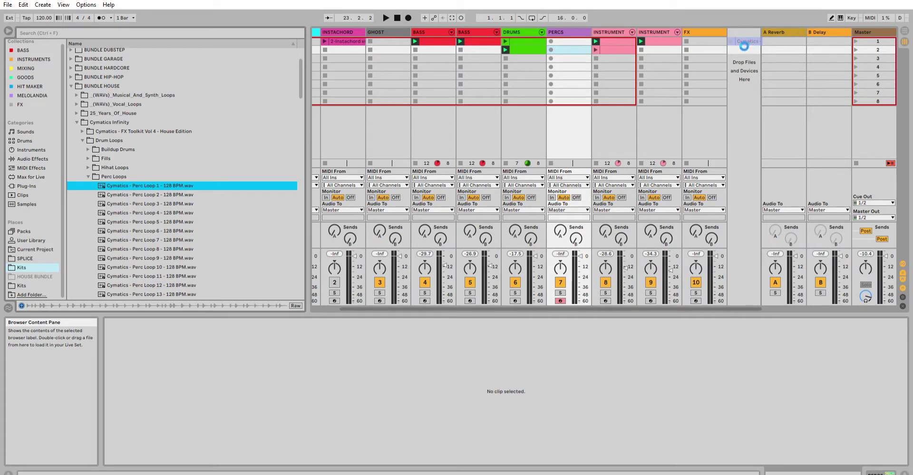
pyautogui.moveTo(744, 46); pyautogui.dragTo(744, 44)
pyautogui.moveTo(555, 35)
pyautogui.mouseDown()
pyautogui.moveTo(545, 27)
pyautogui.moveTo(554, 42)
pyautogui.mouseUp()
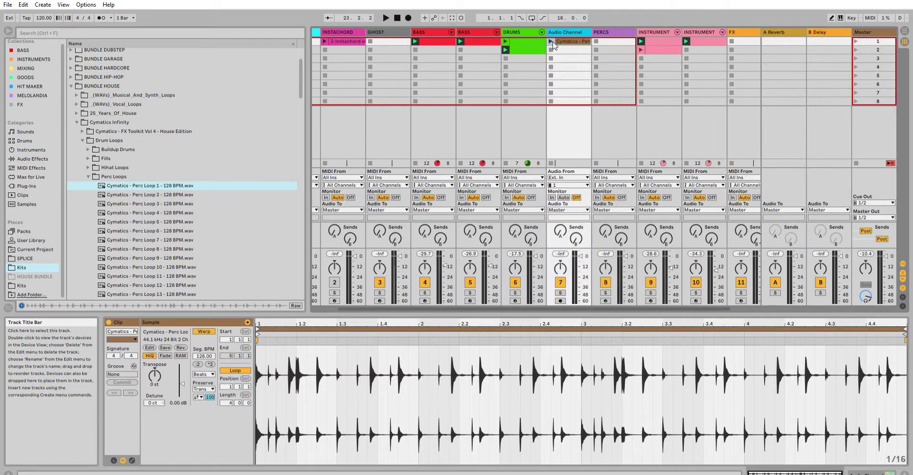
pyautogui.press('space')
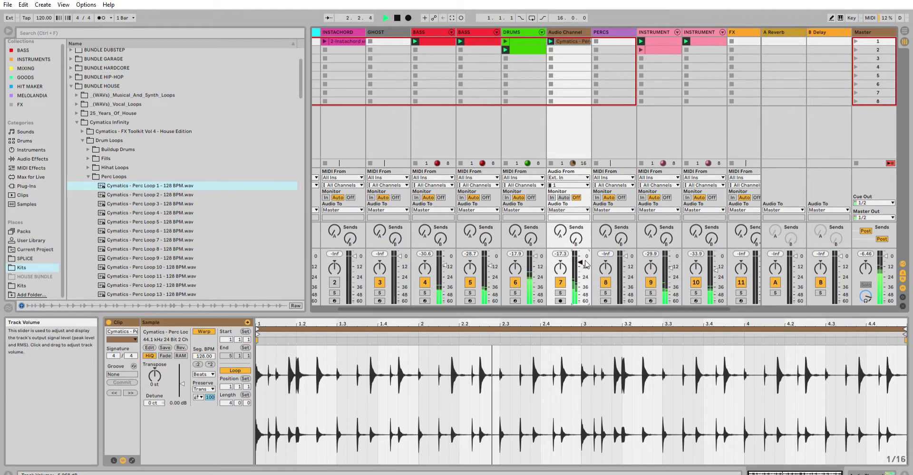
# - Close the Perc Loops folder, open Hihat Loops and preview Cymatics - Hihat Loop 1 - 128 BPM.wav
pyautogui.click(149, 194)
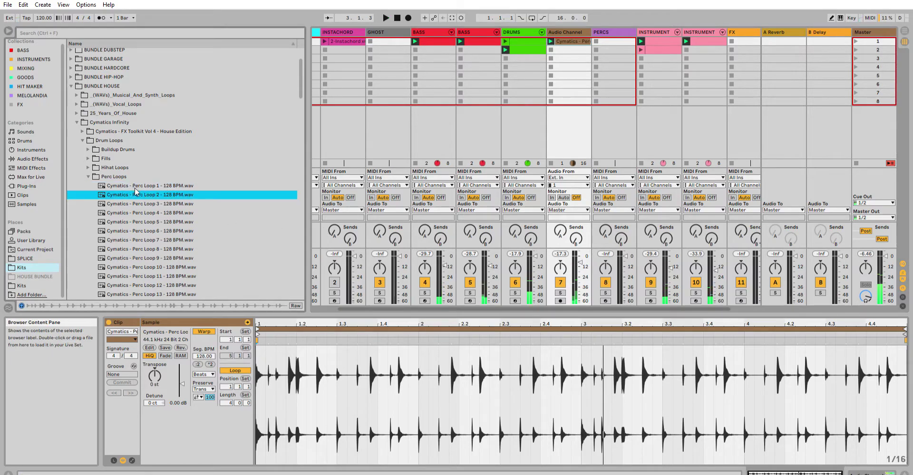
pyautogui.scroll(-2, 170, 224)
pyautogui.click(88, 129)
pyautogui.click(88, 120)
pyautogui.click(162, 130)
# - Place the Hihat Loop 1 sample on a new audio track directly after PERCS and select the PERCS track
pyautogui.moveTo(175, 128); pyautogui.dragTo(577, 44)
pyautogui.moveTo(767, 46); pyautogui.dragTo(757, 33)
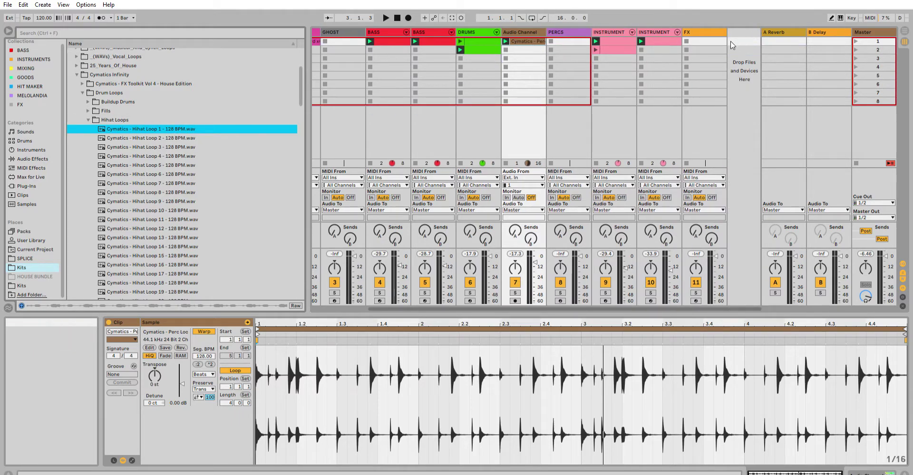
pyautogui.moveTo(162, 127); pyautogui.dragTo(736, 48)
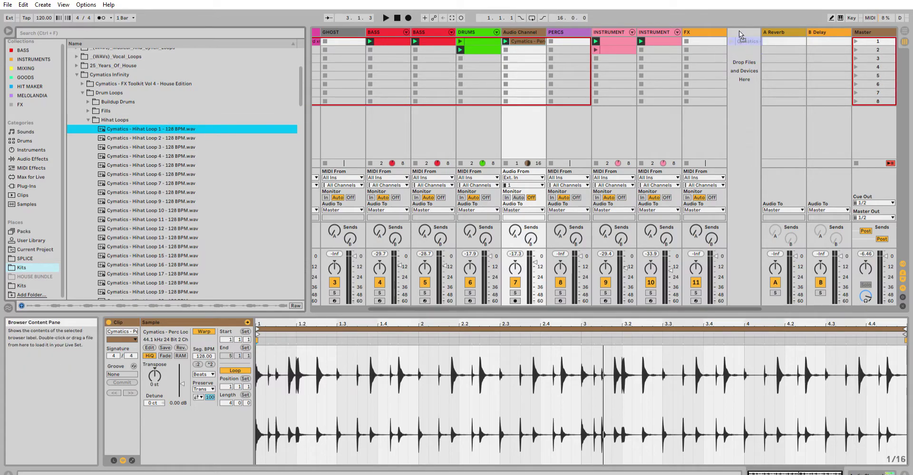
pyautogui.moveTo(744, 42); pyautogui.dragTo(589, 34)
pyautogui.click(572, 29)
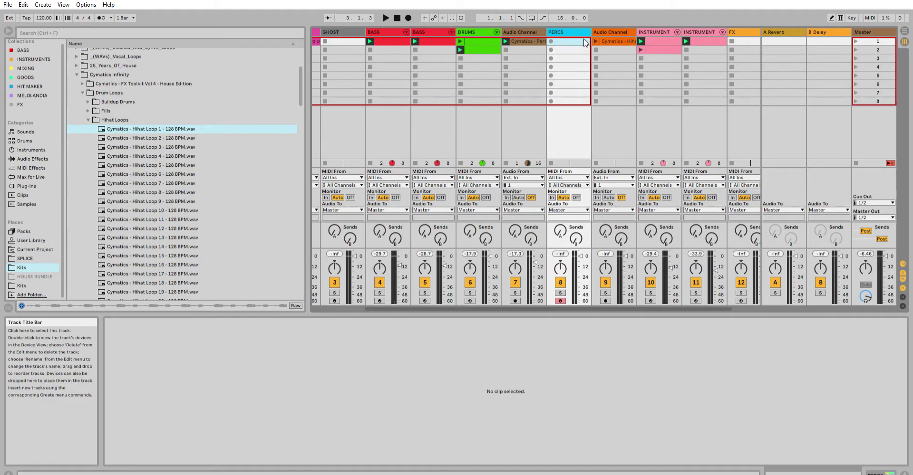
# - Delete the empty PERCS track and launch the Hihat Loop 1 clip on its audio track
pyautogui.press('Delete')
pyautogui.click(551, 41)
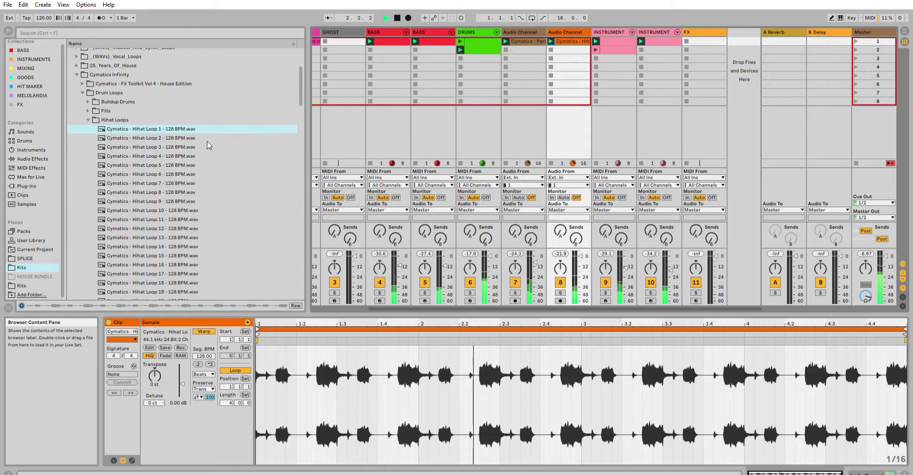
# - Preview Hihat Loops 2 and 3, then try Loop 3 in the hi-hat slot with the Perc Loop track muted during playback
pyautogui.click(169, 138)
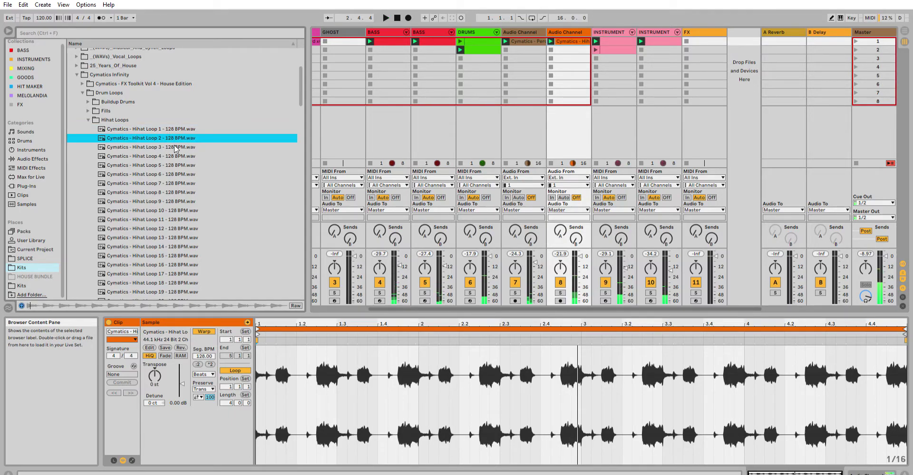
pyautogui.press('Down')
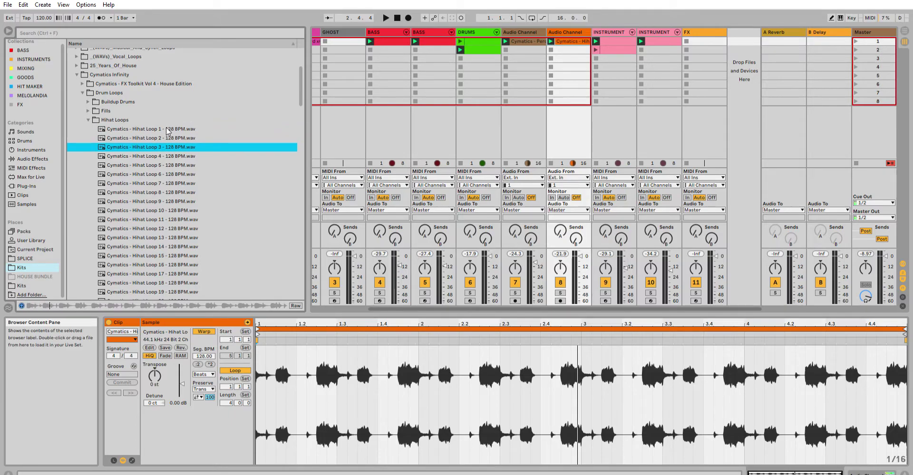
pyautogui.moveTo(168, 146); pyautogui.dragTo(564, 41)
pyautogui.click(515, 283)
pyautogui.press('space')
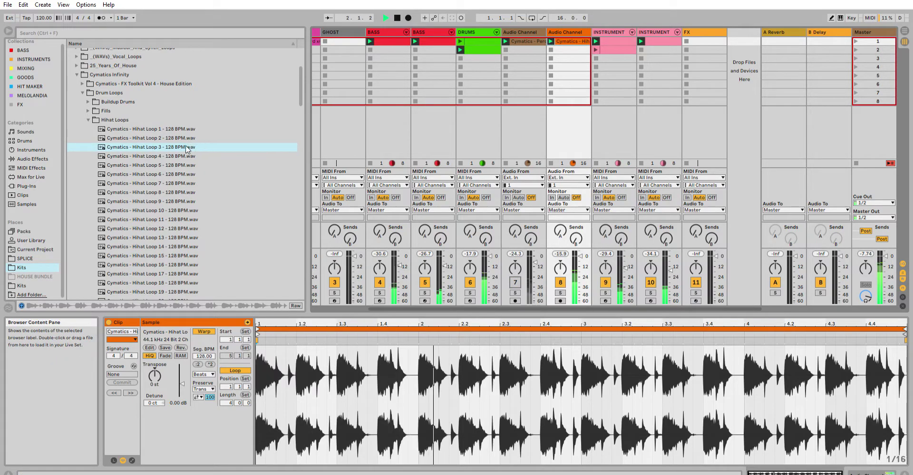
# - Stop playback and audition more samples in the Hihat Loops folder, including Loop 5 and Loops 100 back to 96
pyautogui.press('space')
pyautogui.press('Down')
pyautogui.press('Down')
pyautogui.scroll(-7, 185, 161)
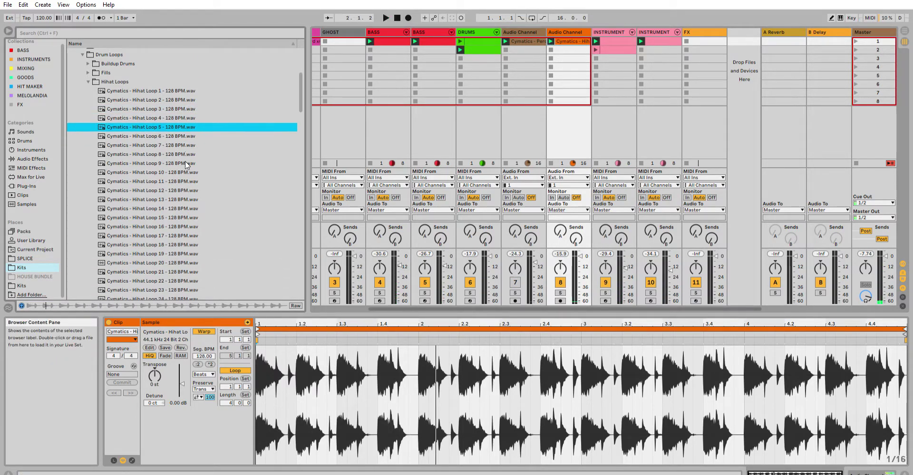
pyautogui.scroll(-13, 185, 162)
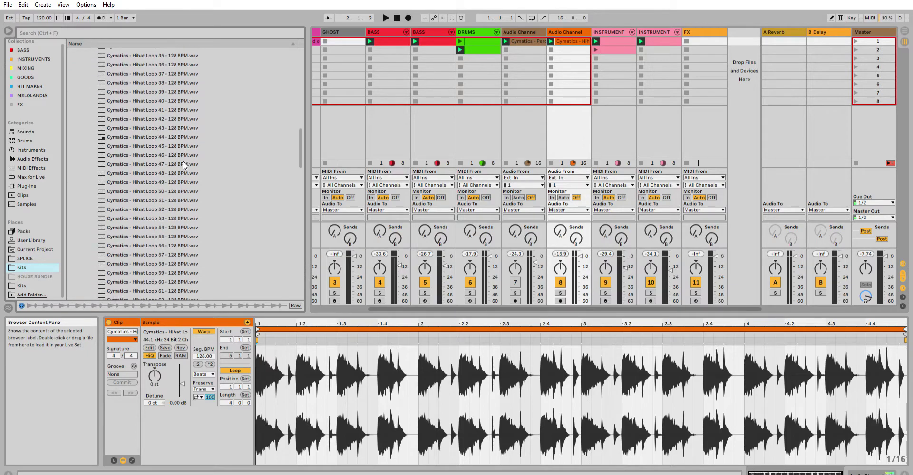
pyautogui.scroll(-4, 184, 165)
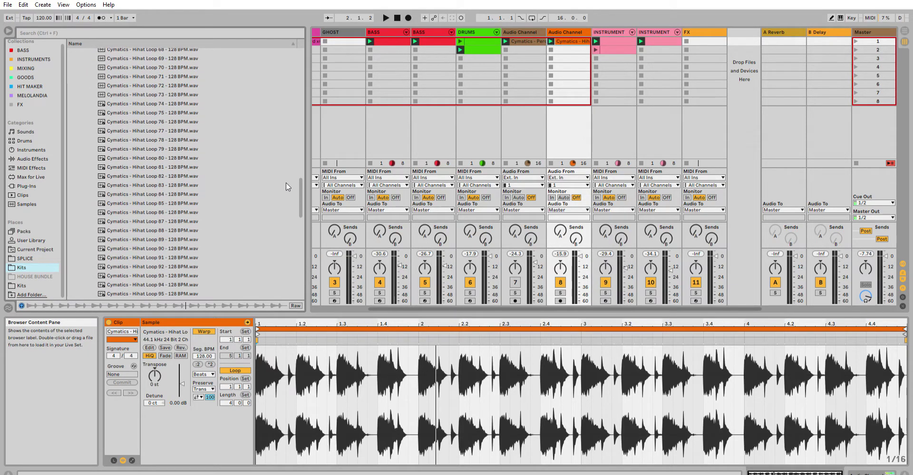
pyautogui.moveTo(301, 193); pyautogui.dragTo(287, 223)
pyautogui.click(176, 110)
pyautogui.scroll(4, 209, 143)
pyautogui.scroll(1, 214, 174)
pyautogui.press('Up')
pyautogui.scroll(1, 213, 172)
pyautogui.press('Up')
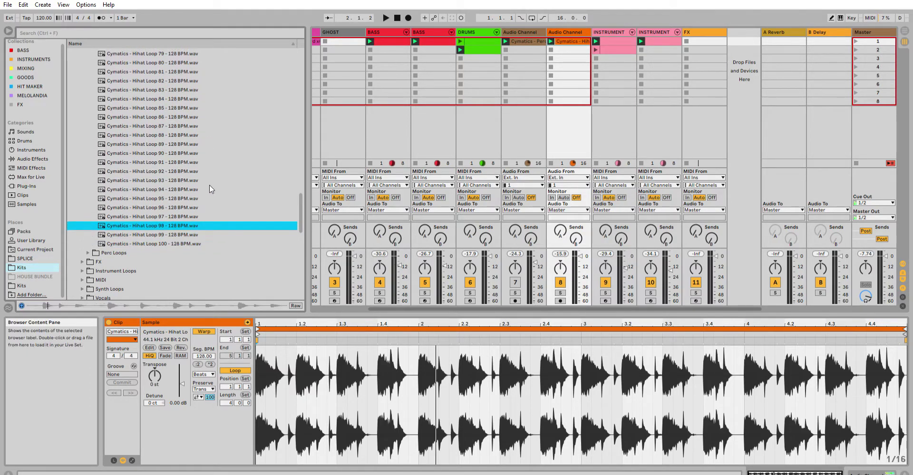
pyautogui.press('Up')
pyautogui.scroll(1, 212, 190)
pyautogui.press('Up')
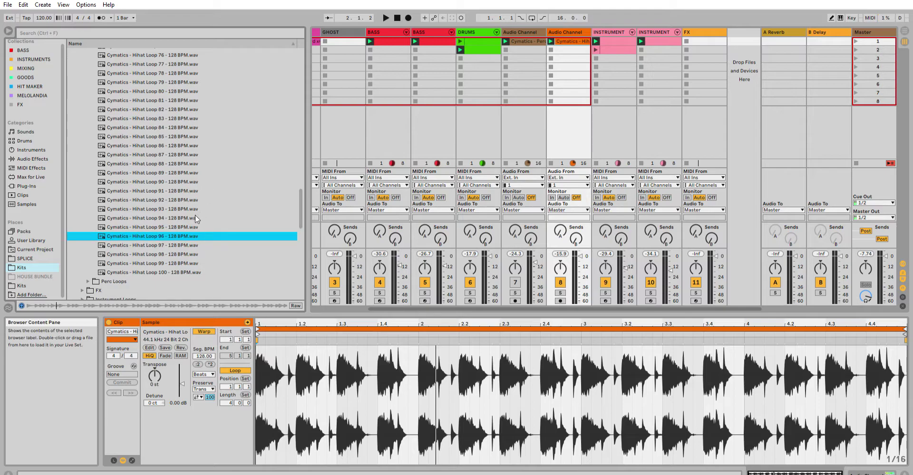
# - Try Hihat Loop 96 and Hihat Loop 95 in turn in the hi-hat track's first slot during playback
pyautogui.moveTo(186, 226); pyautogui.dragTo(561, 41)
pyautogui.press('space')
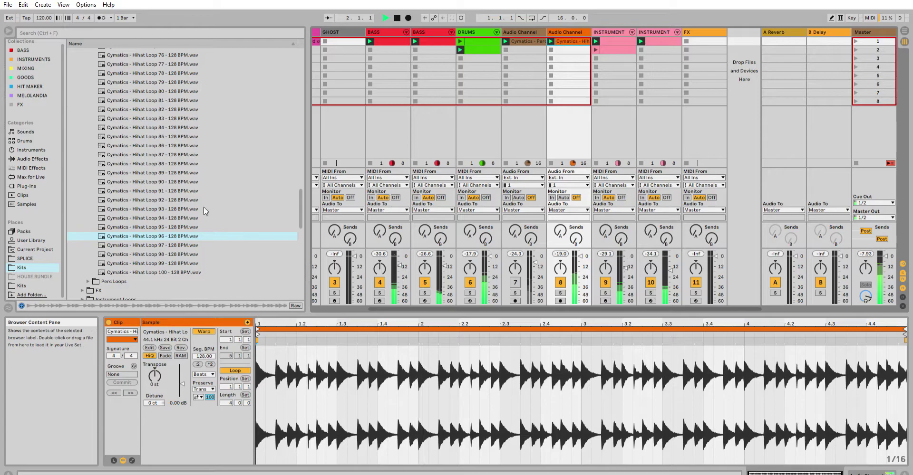
pyautogui.press('space')
pyautogui.click(179, 225)
pyautogui.moveTo(167, 227); pyautogui.dragTo(563, 42)
pyautogui.press('space')
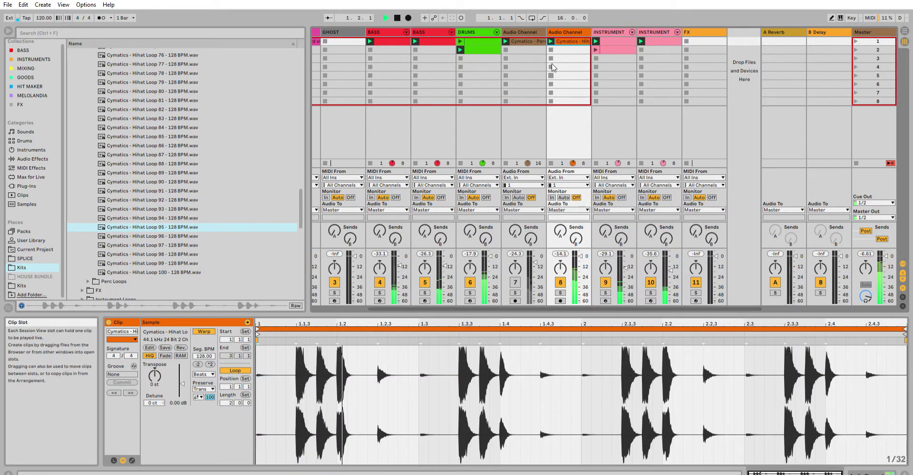
pyautogui.click(461, 33)
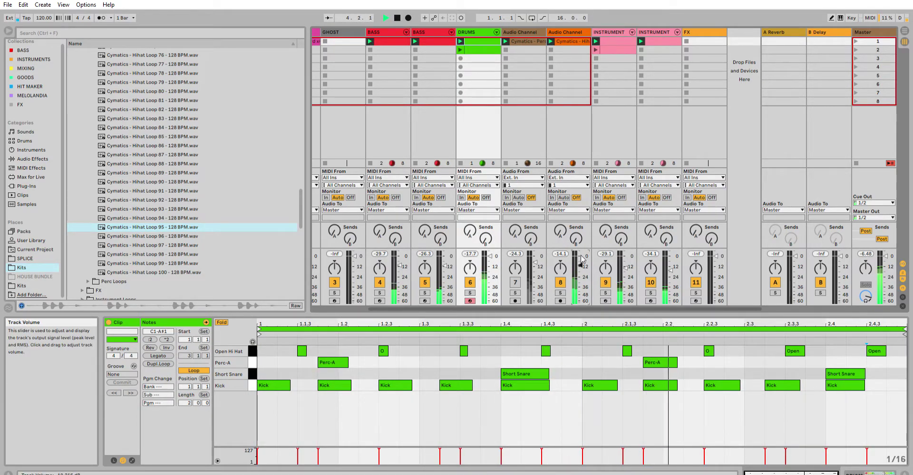
# - Preview Loop 94, replace the hi-hat clip with Cymatics - Hihat Loop 93 - 128 BPM.wav, and play it with the Perc Loop track unmuted
pyautogui.click(177, 218)
pyautogui.press('space')
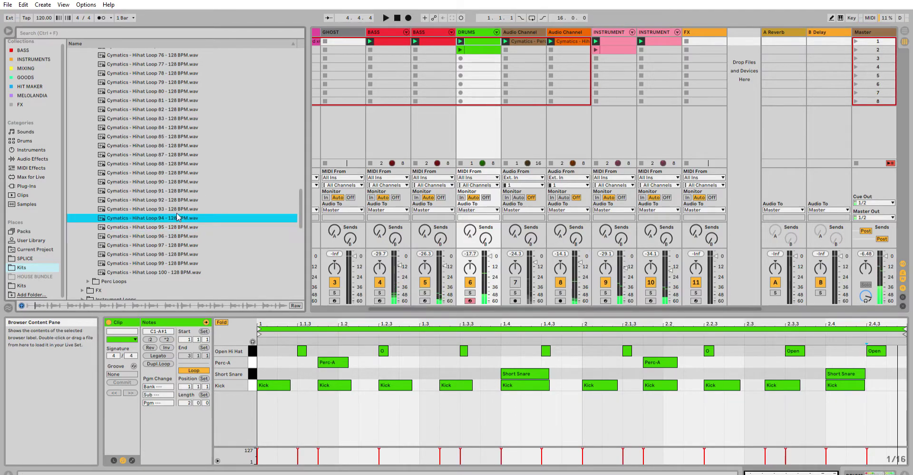
pyautogui.click(193, 210)
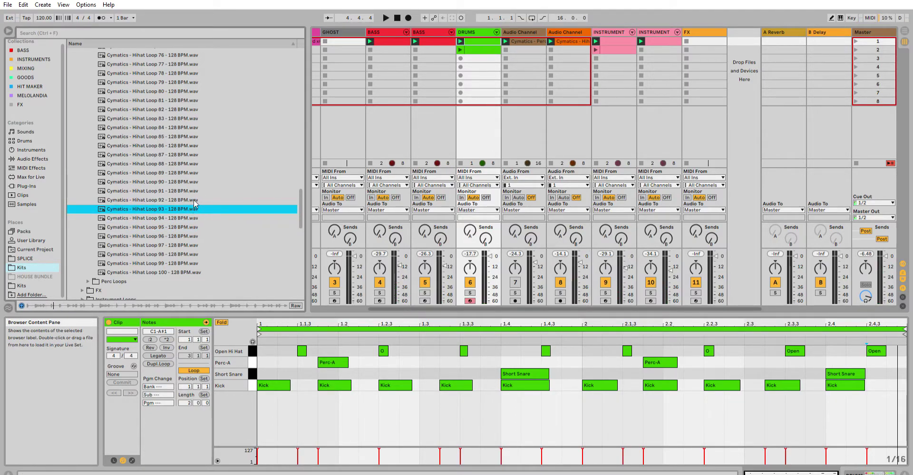
pyautogui.moveTo(192, 208); pyautogui.dragTo(568, 37)
pyautogui.press('space')
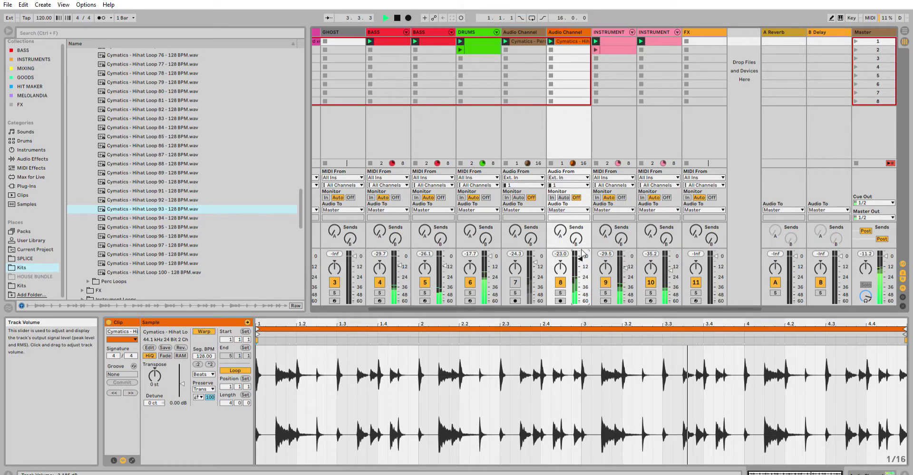
pyautogui.click(515, 281)
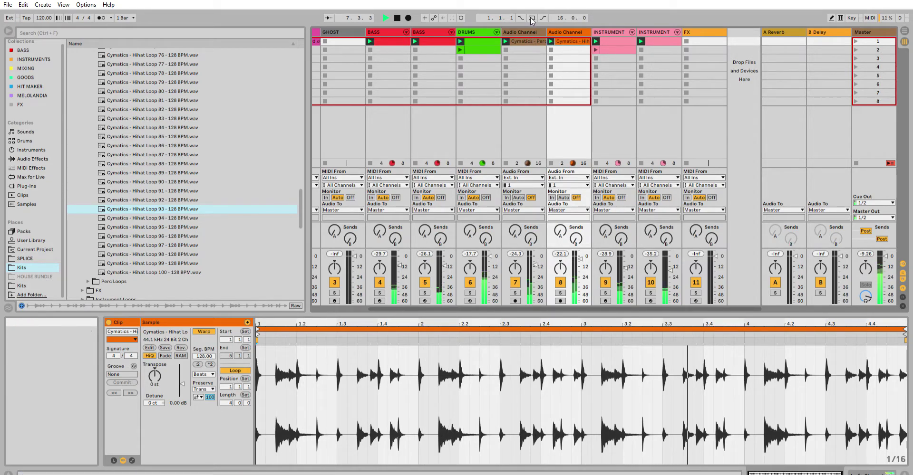
# - Rename the two audio tracks perc and HI HATS, and move HI HATS directly after DRUMS
pyautogui.click(520, 32)
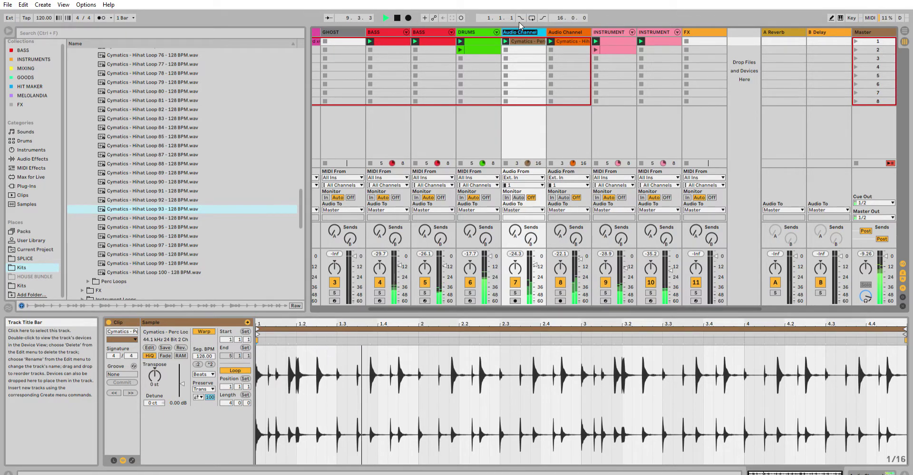
pyautogui.press('Return')
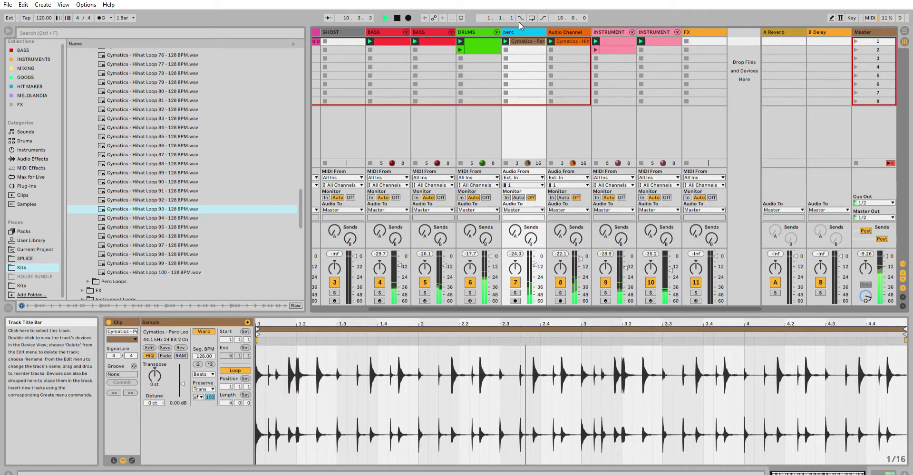
pyautogui.press('Right')
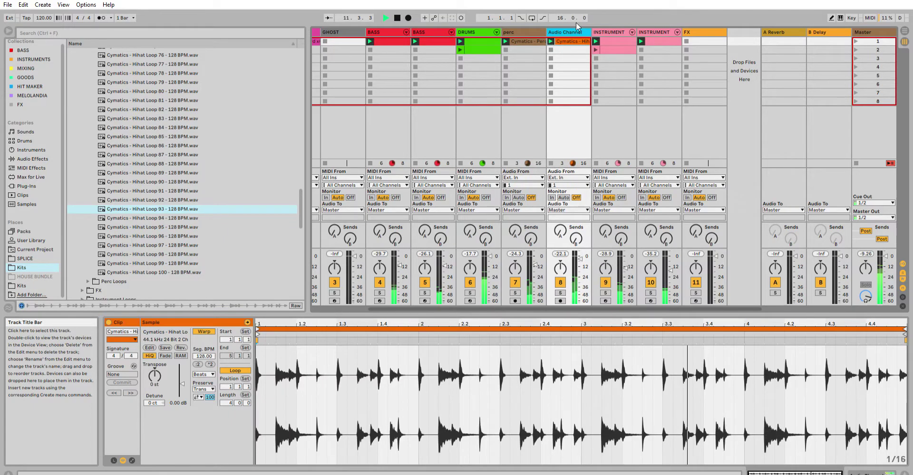
pyautogui.write('HI HATS')
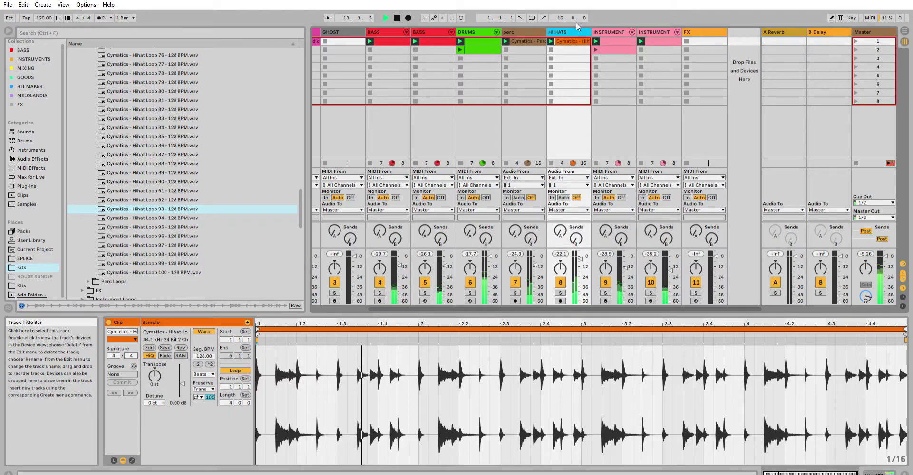
pyautogui.moveTo(571, 31); pyautogui.dragTo(519, 34)
pyautogui.click(520, 33)
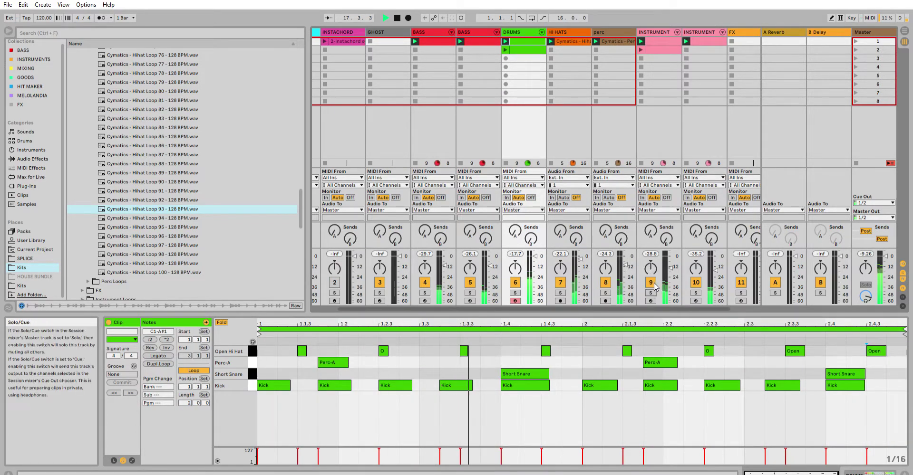
# - Solo the first INSTRUMENT track and rename it CHORDS, and rename the second INSTRUMENT track LEYS
pyautogui.click(650, 293)
pyautogui.click(665, 31)
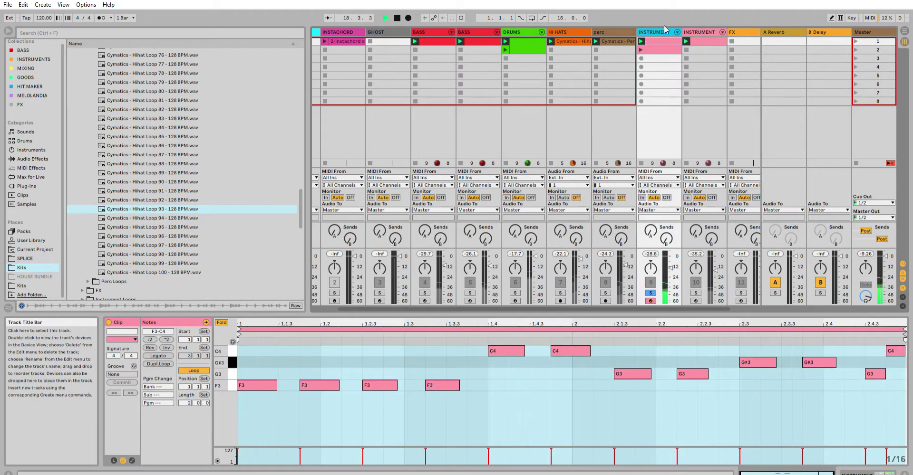
pyautogui.hotkey('ctrl', 'r')
pyautogui.write('CHORDS')
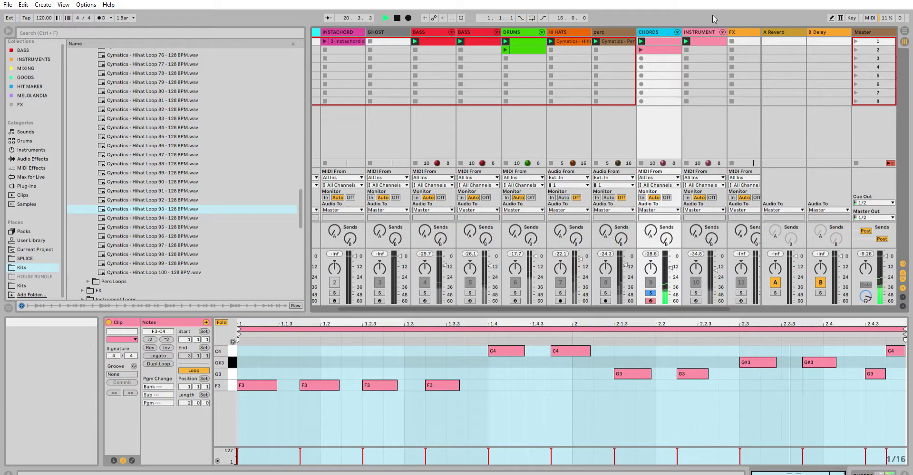
pyautogui.press('Tab')
pyautogui.press('BackSpace')
pyautogui.write('LEYS')
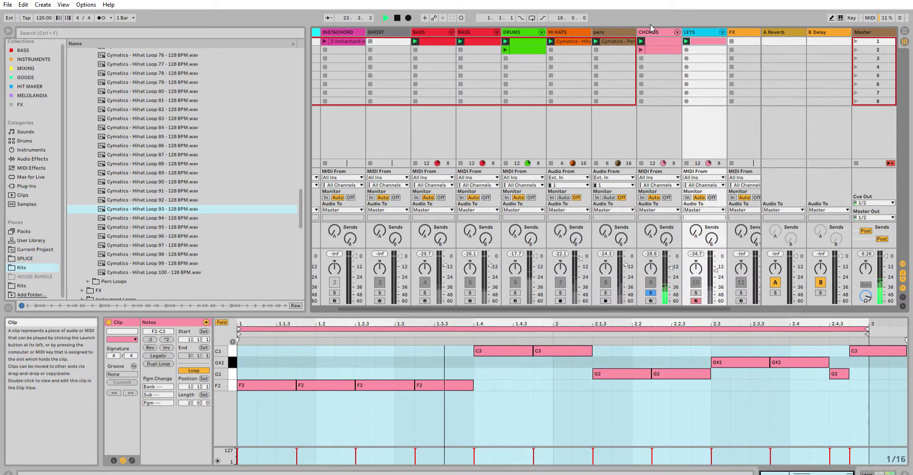
# - Stop playback and correct the LEYS track's name to KEYS
pyautogui.press('space')
pyautogui.press('Tab')
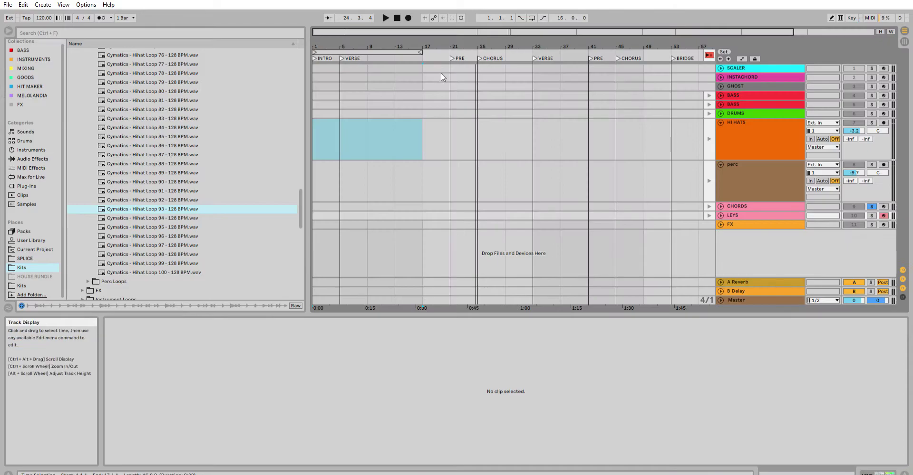
pyautogui.press('Tab')
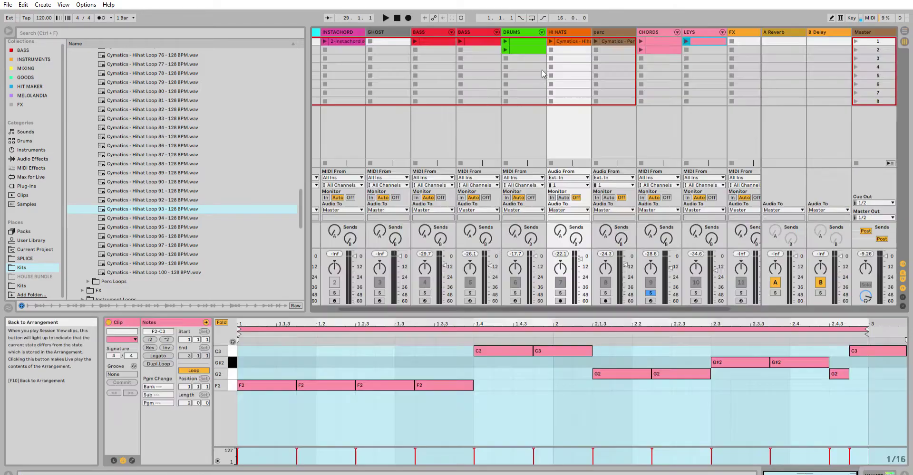
pyautogui.press('Tab')
pyautogui.press('Tab')
pyautogui.click(697, 34)
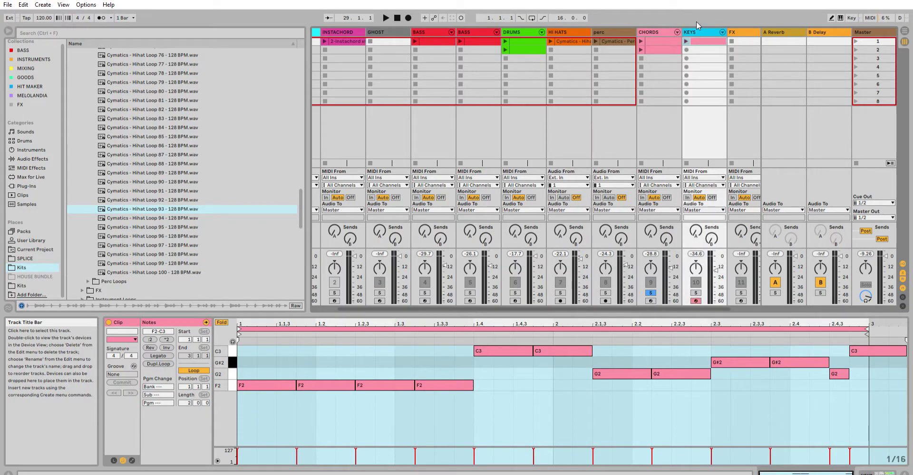
# - Copy the KEYS clip onto the KEYS track in the Arrangement, spanning bars 1 to 27, and start playback
pyautogui.press('Tab')
pyautogui.press('Tab')
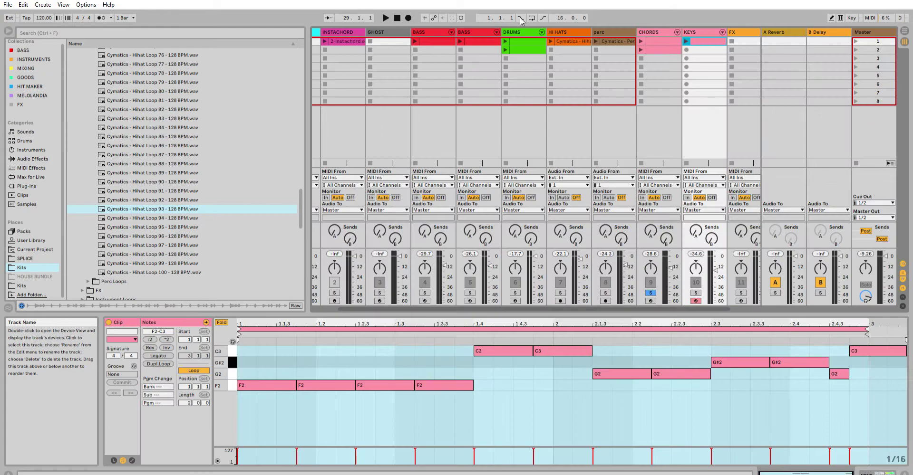
pyautogui.press('Tab')
pyautogui.moveTo(703, 42); pyautogui.dragTo(489, 212)
pyautogui.press('Tab')
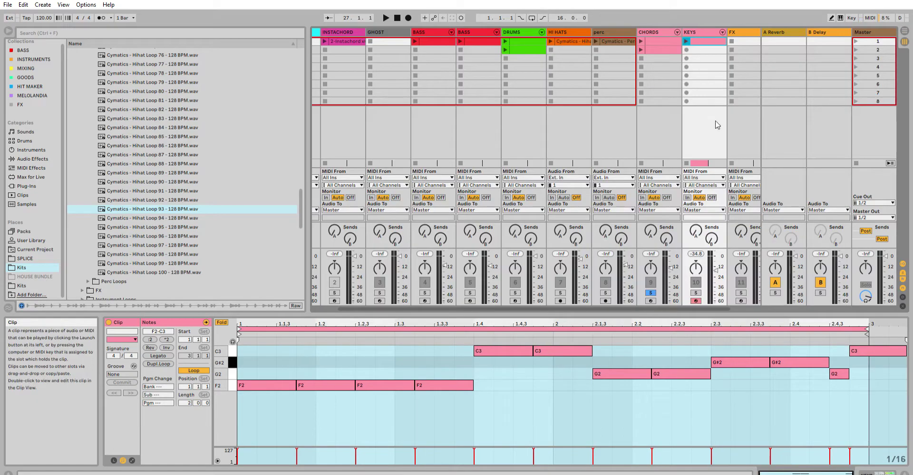
pyautogui.press('Tab')
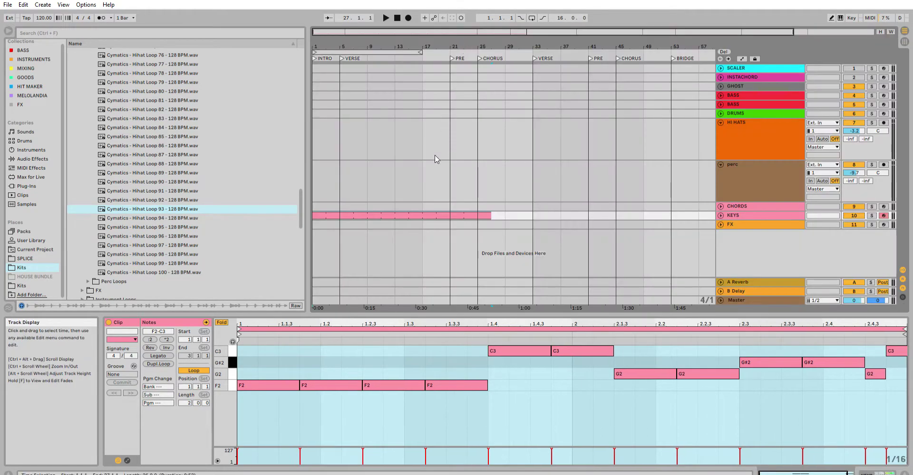
pyautogui.press('space')
pyautogui.moveTo(410, 46); pyautogui.dragTo(416, 25)
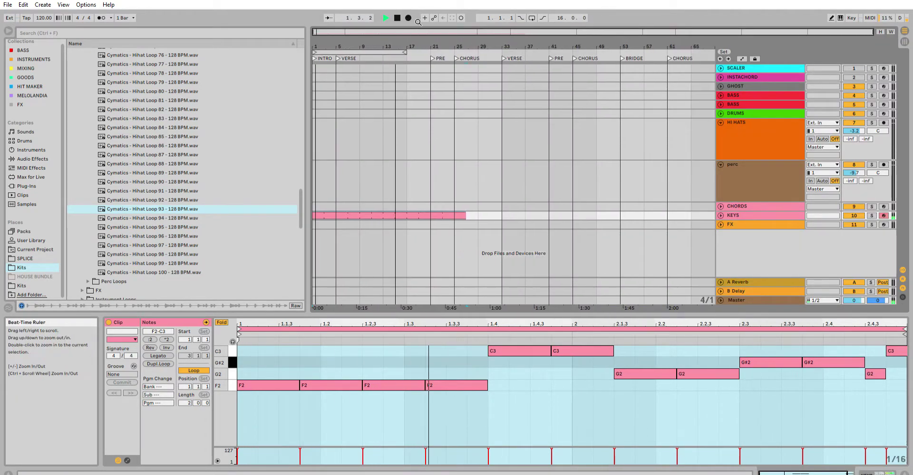
# - Copy the Perc Loop 1 clip onto the perc track in the Arrangement, spanning bars 1 to 9
pyautogui.press('Tab')
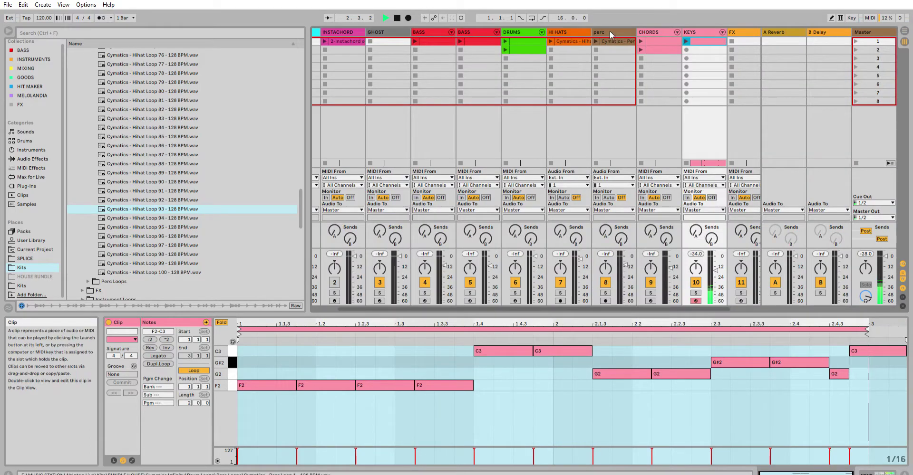
pyautogui.press('Tab')
pyautogui.moveTo(602, 58); pyautogui.dragTo(316, 181)
pyautogui.press('Tab')
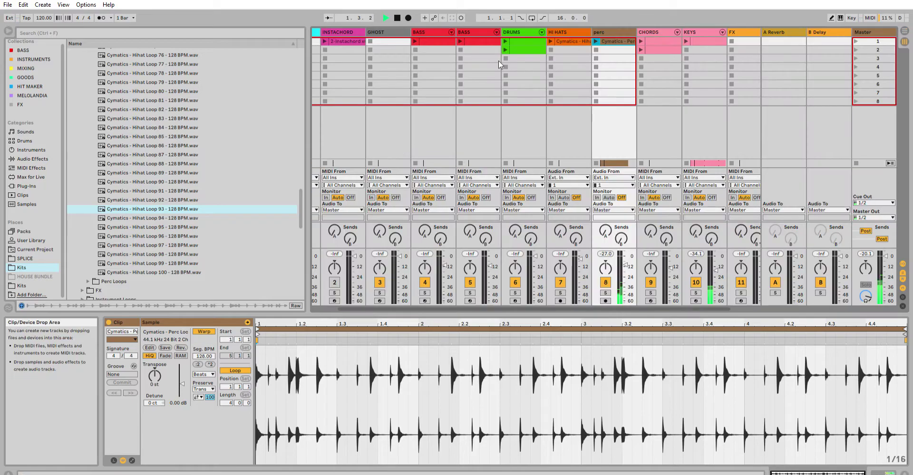
pyautogui.press('Tab')
pyautogui.moveTo(354, 160); pyautogui.dragTo(363, 161)
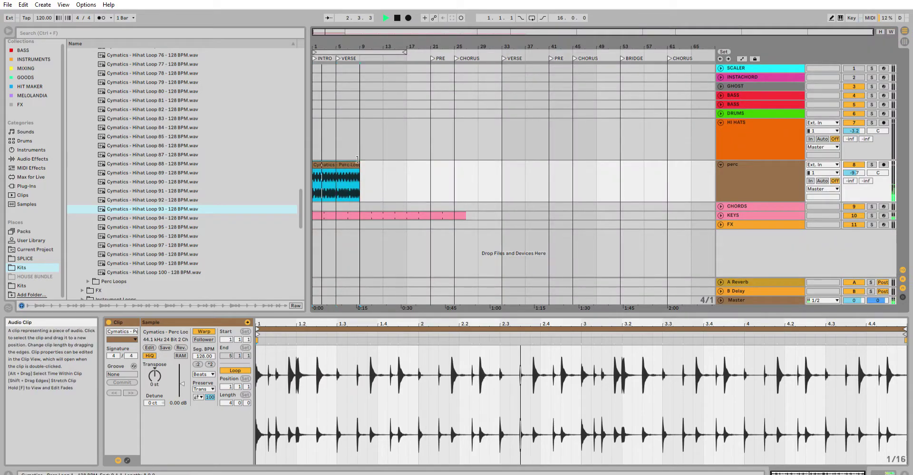
# - Delete the VERSE locator at bar 5 of the Arrangement
pyautogui.click(338, 58)
pyautogui.press('Delete')
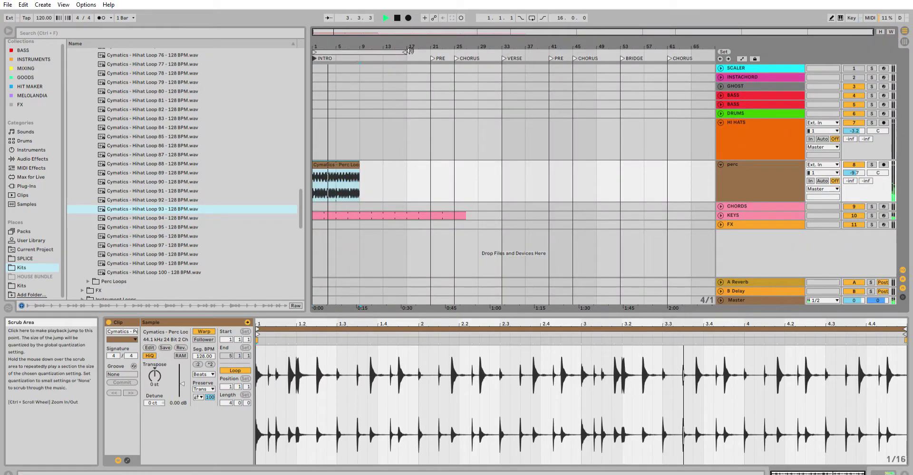
# - Delete the PRE, CHORUS and VERSE locators between bars 21 and 45, keeping INTRO, BRIDGE and the last CHORUS
pyautogui.click(433, 58)
pyautogui.press('Delete')
pyautogui.click(457, 58)
pyautogui.press('Delete')
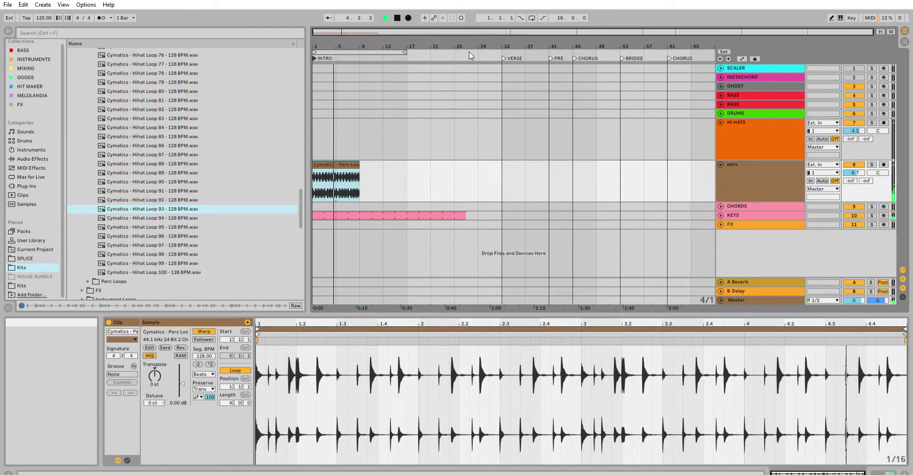
pyautogui.click(504, 58)
pyautogui.press('Delete')
pyautogui.click(549, 48)
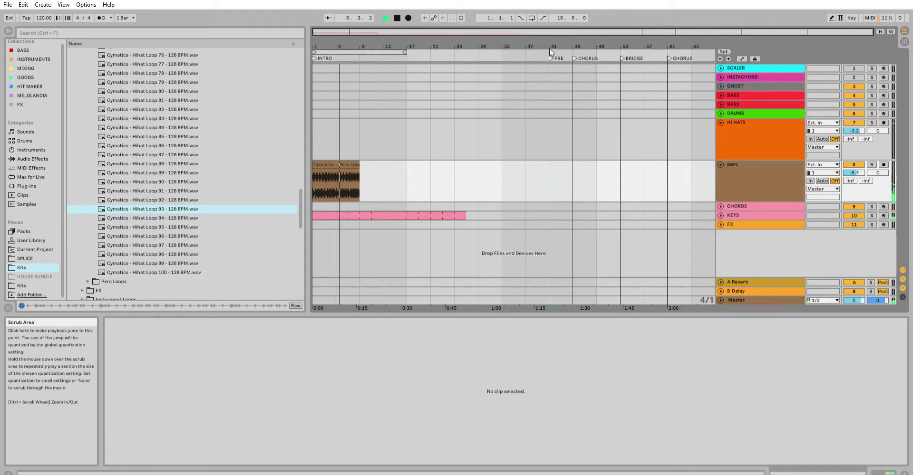
pyautogui.click(552, 58)
pyautogui.press('Delete')
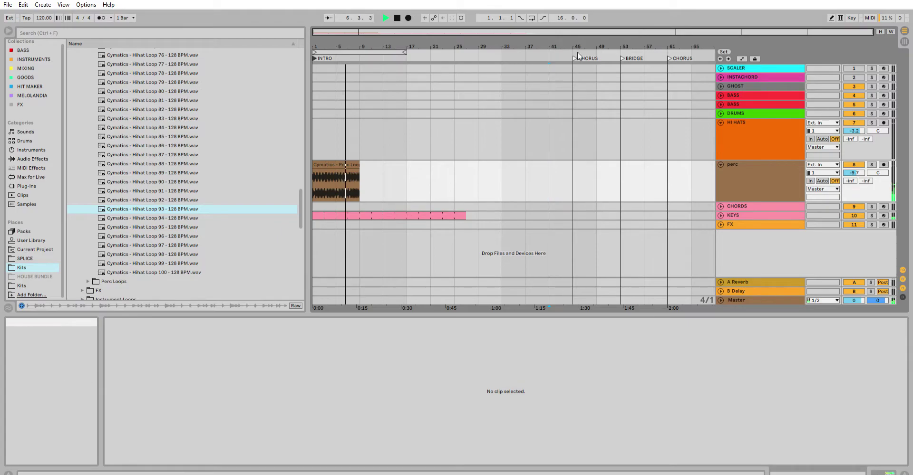
# - Copy the F2-C3 CHORDS clip onto the CHORDS track in the Arrangement, spanning bars 9 to 17
pyautogui.press('Tab')
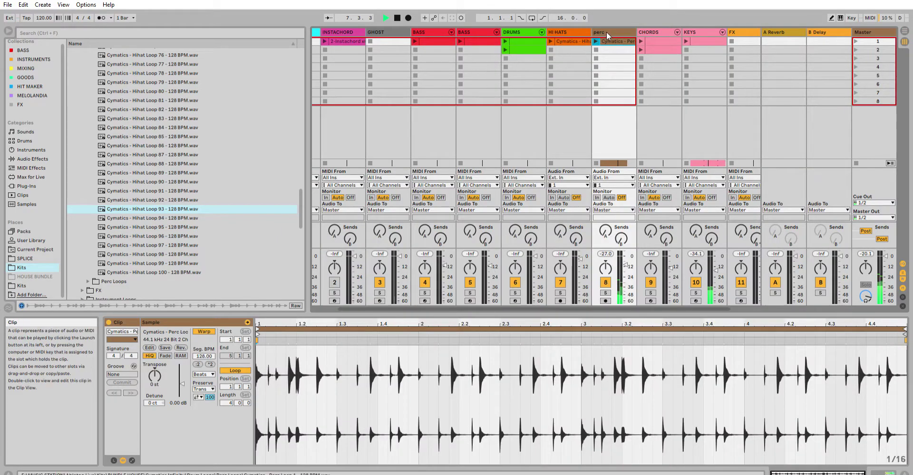
pyautogui.press('Tab')
pyautogui.moveTo(661, 40); pyautogui.dragTo(390, 173)
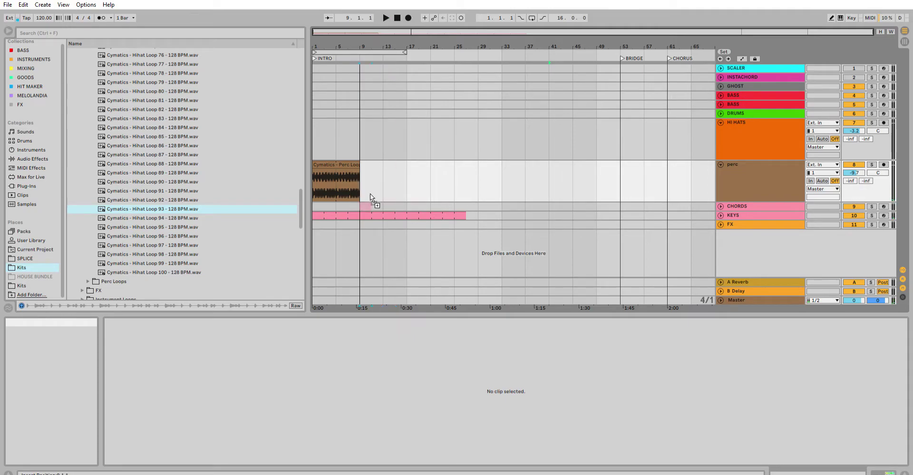
pyautogui.moveTo(375, 208); pyautogui.dragTo(375, 203)
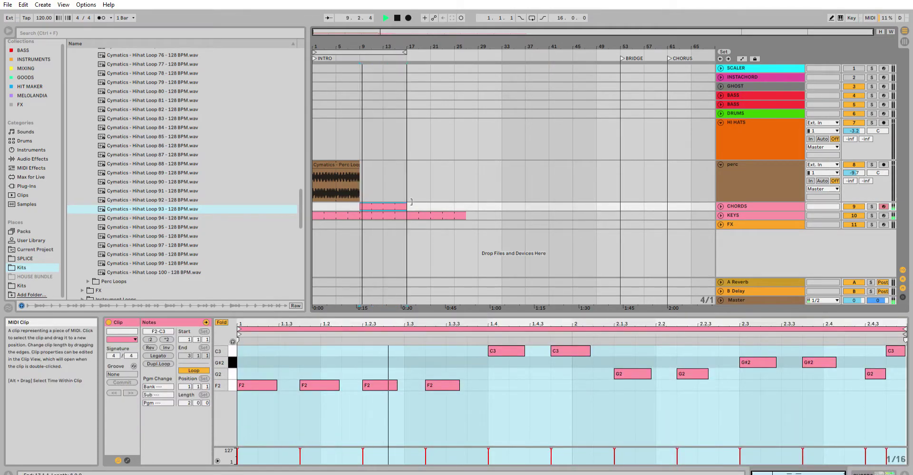
# - Compare the two CHORDS clips and lay the F2-C3 clip on the CHORDS track from bar 9 to bar 29
pyautogui.press('Tab')
pyautogui.click(642, 40)
pyautogui.click(641, 49)
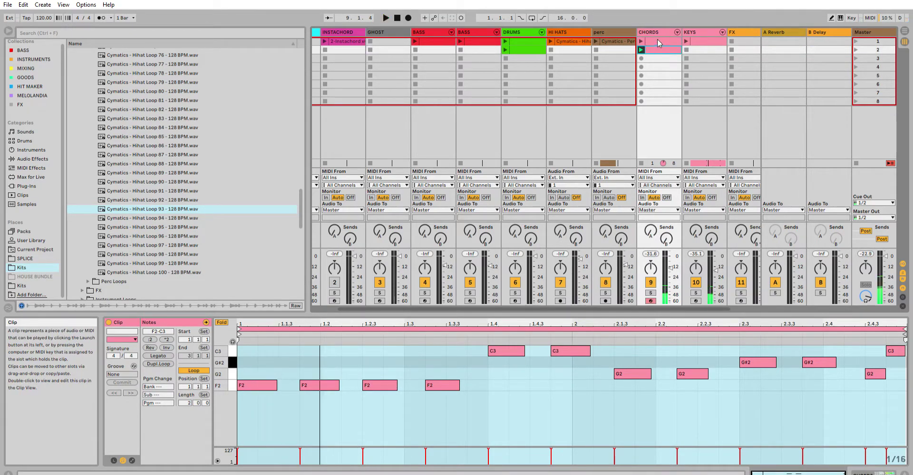
pyautogui.moveTo(657, 41); pyautogui.dragTo(430, 205)
pyautogui.press('Tab')
pyautogui.moveTo(367, 198); pyautogui.dragTo(478, 204)
pyautogui.press('space')
# - Extend the Perc Loop 1 clip to bar 17 and trim the CHORDS and KEYS clips to end at bar 17
pyautogui.moveTo(360, 160); pyautogui.dragTo(413, 166)
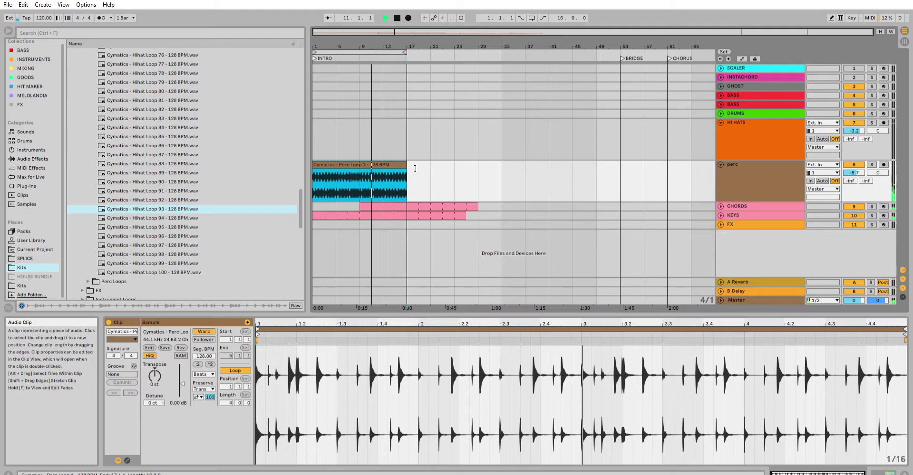
pyautogui.moveTo(477, 206); pyautogui.dragTo(408, 206)
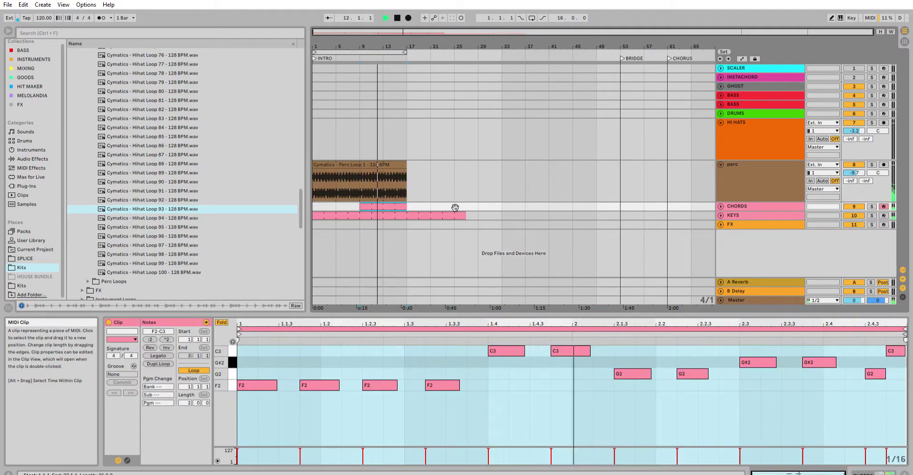
pyautogui.moveTo(465, 215); pyautogui.dragTo(408, 213)
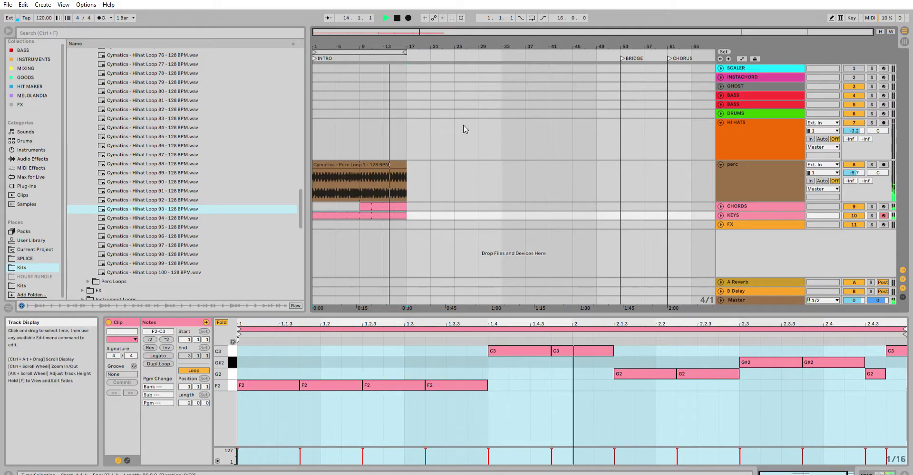
# - Copy the first DRUMS clip onto the DRUMS track spanning bars 17 to 33 and play it back briefly
pyautogui.press('Tab')
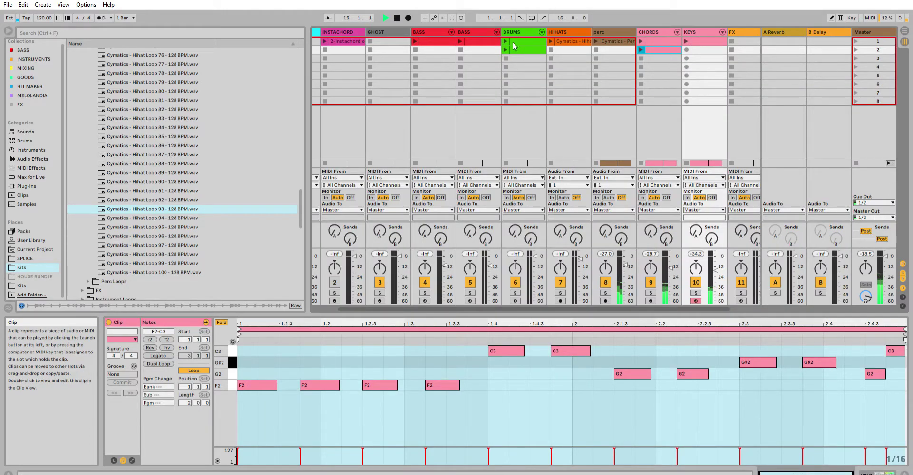
pyautogui.press('Tab')
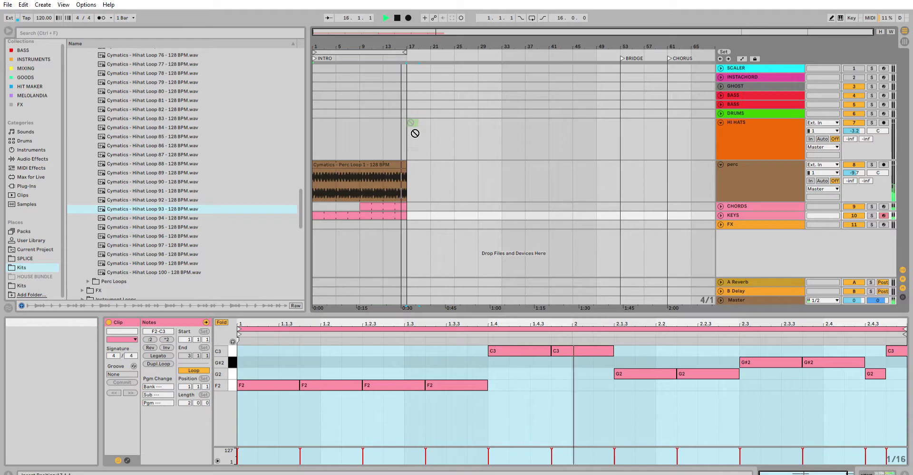
pyautogui.moveTo(412, 101); pyautogui.dragTo(503, 112)
pyautogui.press('space')
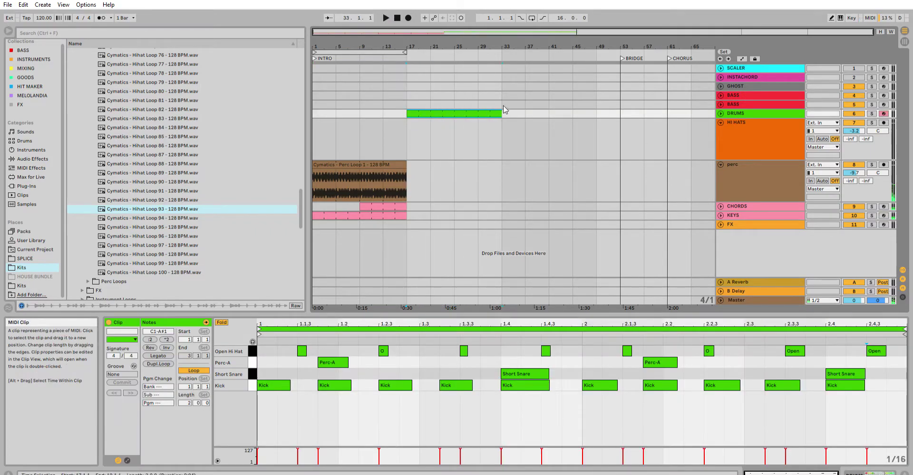
pyautogui.press('Tab')
pyautogui.press('space')
pyautogui.press('Tab')
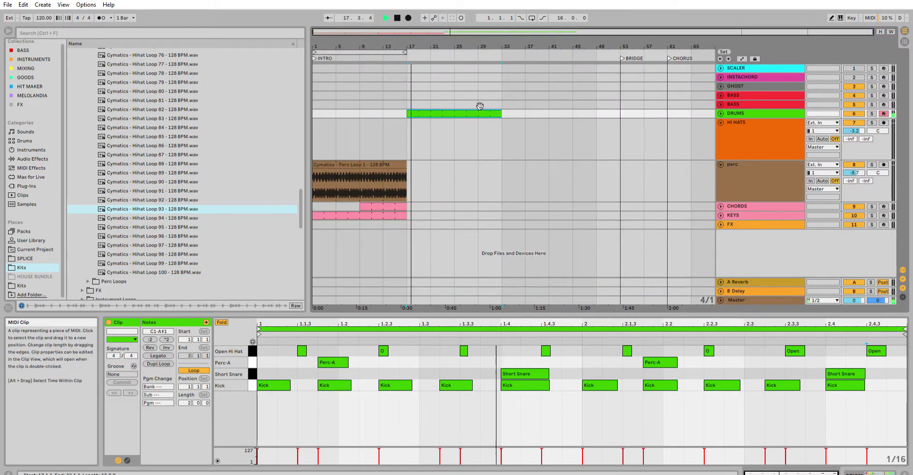
pyautogui.press('space')
# - Rename the second BASS track as BASS 2 and recolour it and its clip orange
pyautogui.press('Tab')
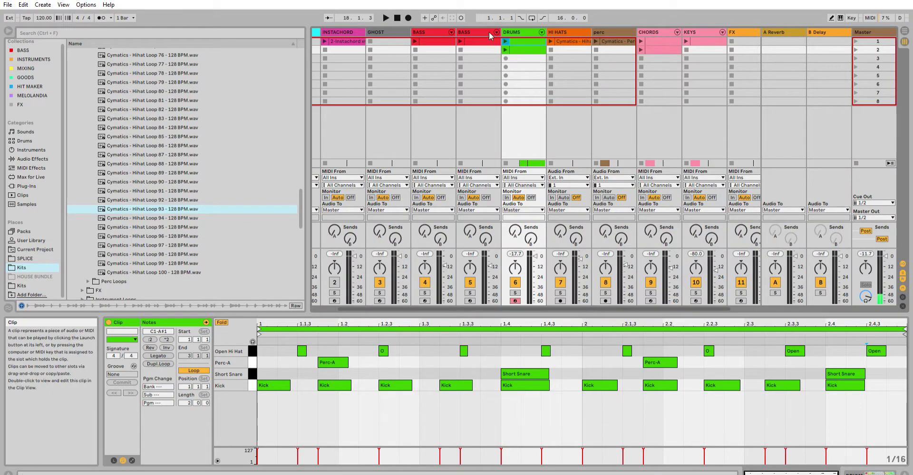
pyautogui.press('Tab')
pyautogui.press('Tab')
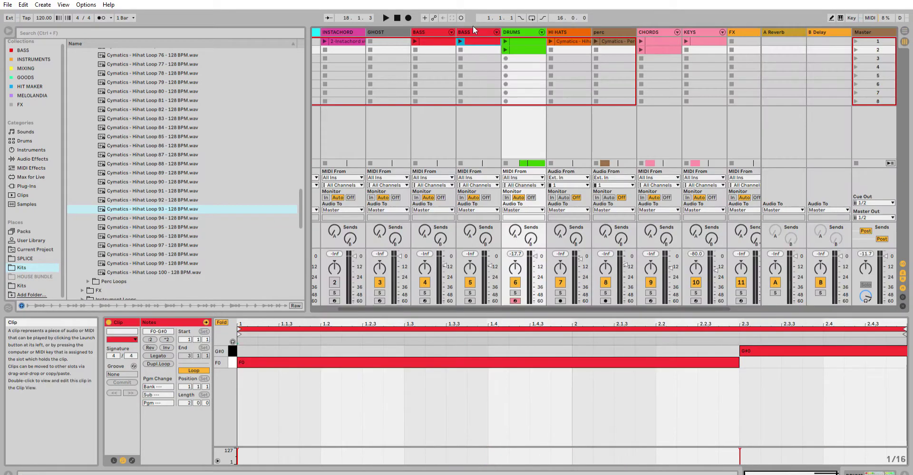
pyautogui.click(473, 28)
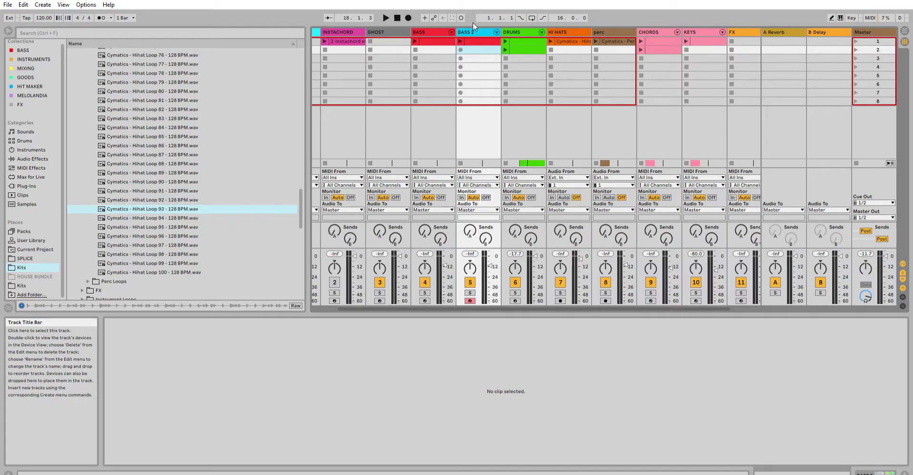
pyautogui.press('Tab')
pyautogui.press('Tab')
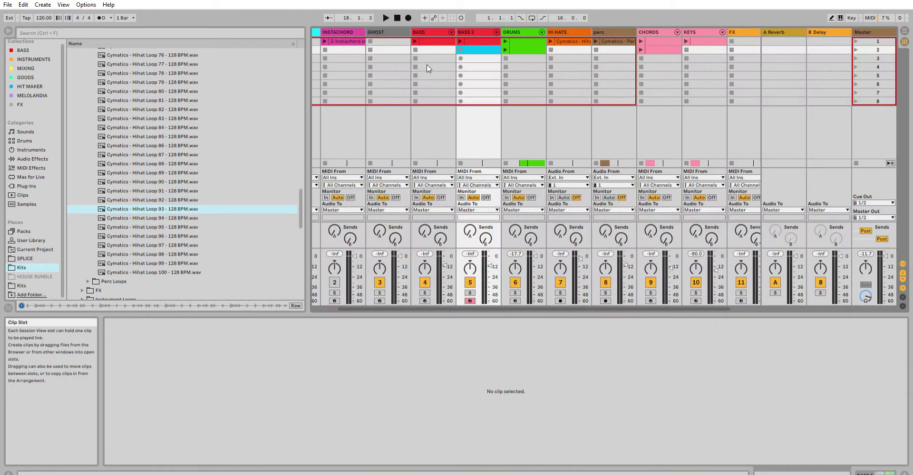
pyautogui.click(489, 144)
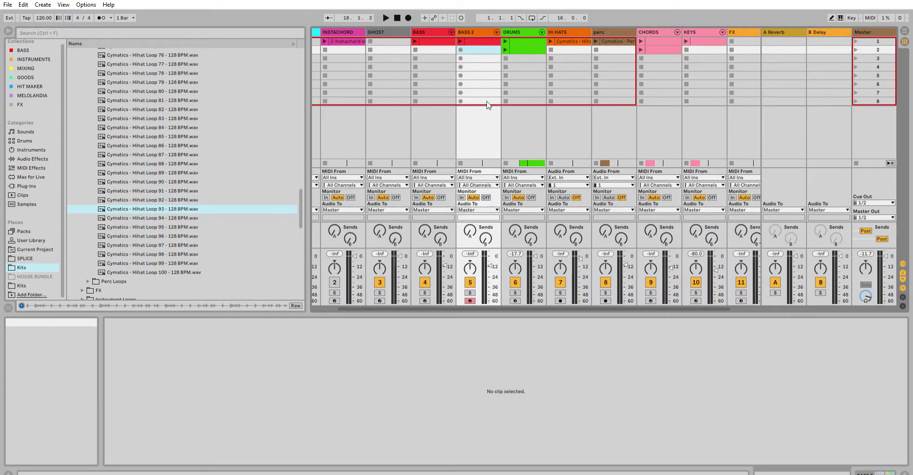
# - Copy the BASS 2 clip onto the BASS 2 track in the Arrangement, spanning bars 9 to 17, and start playback
pyautogui.click(476, 42)
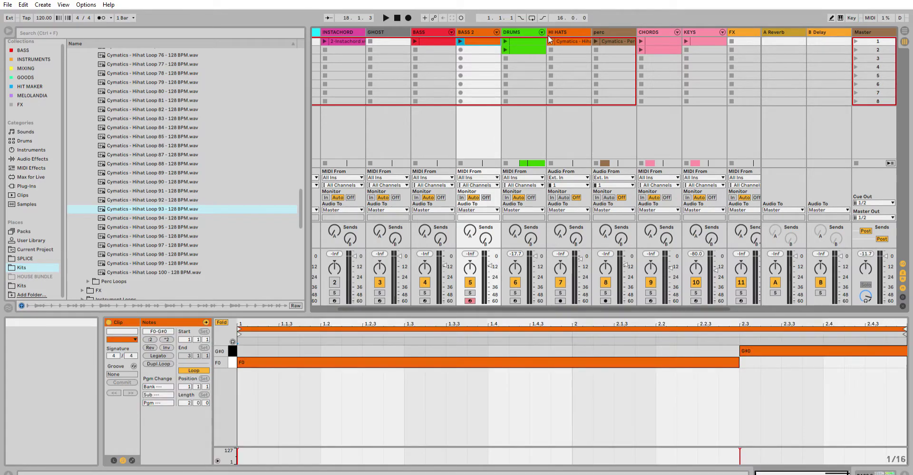
pyautogui.press('Tab')
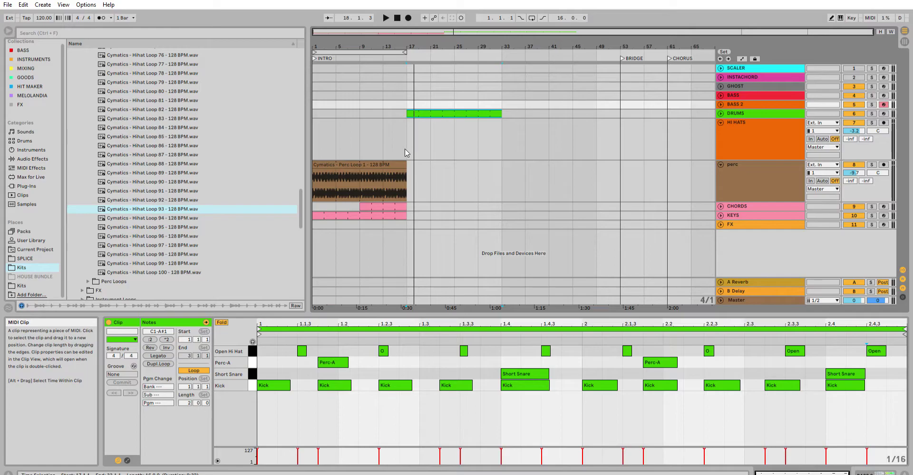
pyautogui.press('Tab')
pyautogui.moveTo(476, 40); pyautogui.dragTo(430, 127)
pyautogui.press('Tab')
pyautogui.moveTo(414, 97)
pyautogui.mouseDown()
pyautogui.moveTo(370, 98)
pyautogui.moveTo(407, 98)
pyautogui.mouseUp()
pyautogui.press('space')
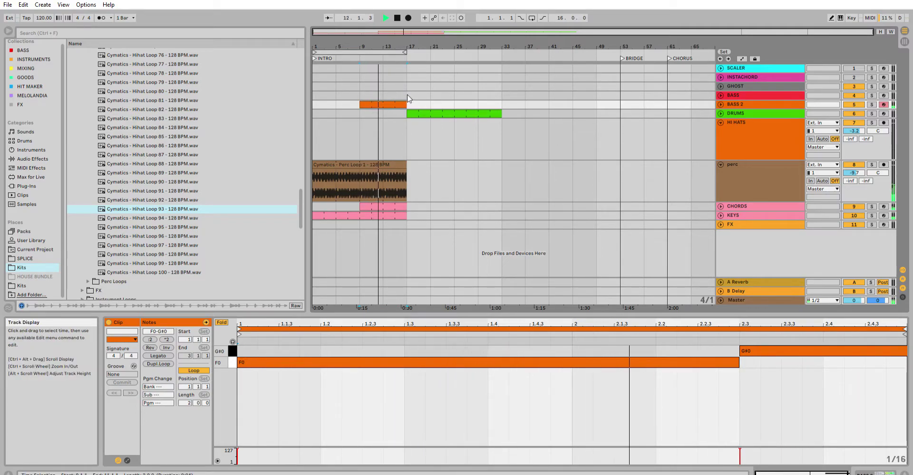
# - Copy the higher F3-C4 CHORDS clip onto the CHORDS track, spanning bars 17 to 33
pyautogui.press('Tab')
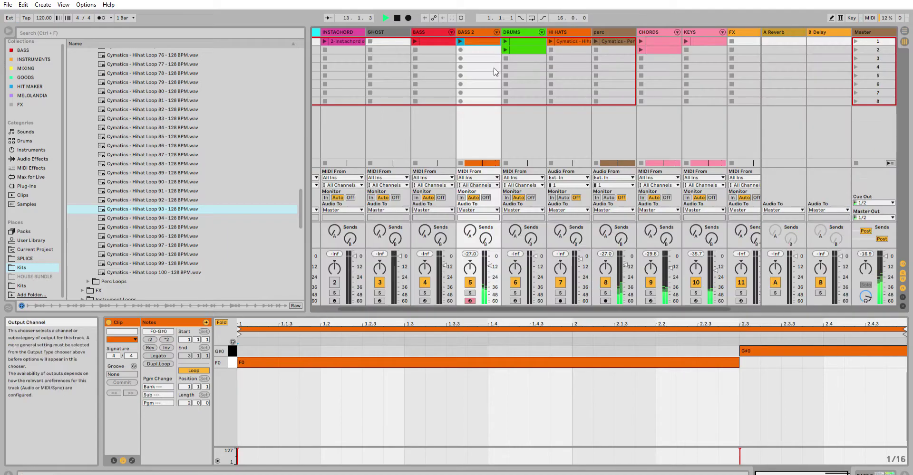
pyautogui.press('Tab')
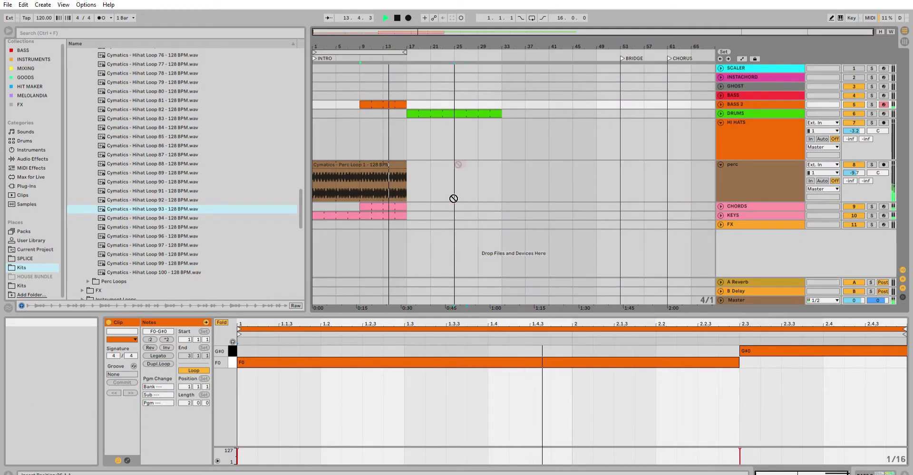
pyautogui.click(416, 206)
pyautogui.moveTo(459, 203); pyautogui.dragTo(508, 195)
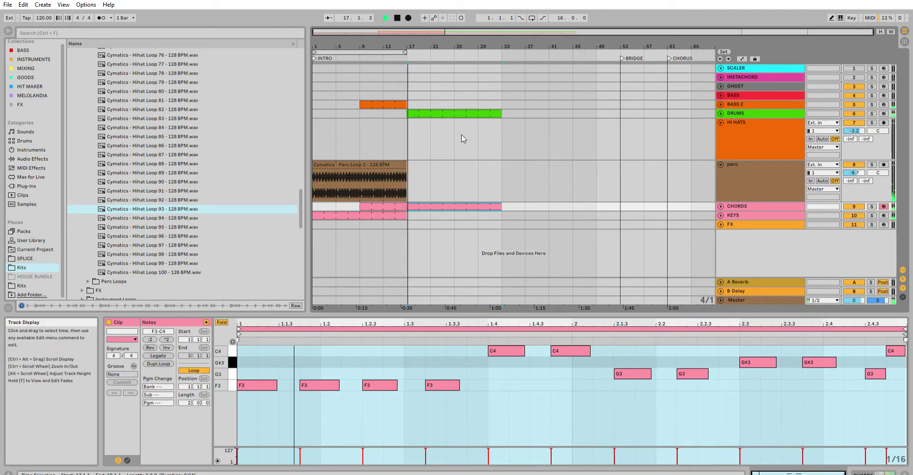
# - Copy the BASS clip onto its Arrangement track across bars 17 to 33 and the BASS 2 clip across bars 25 to 33
pyautogui.press('Tab')
pyautogui.press('Tab')
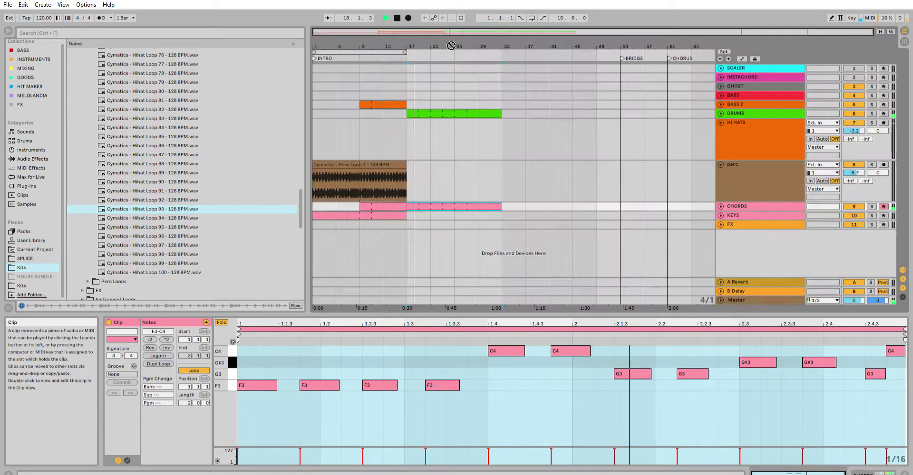
pyautogui.moveTo(418, 95); pyautogui.dragTo(502, 96)
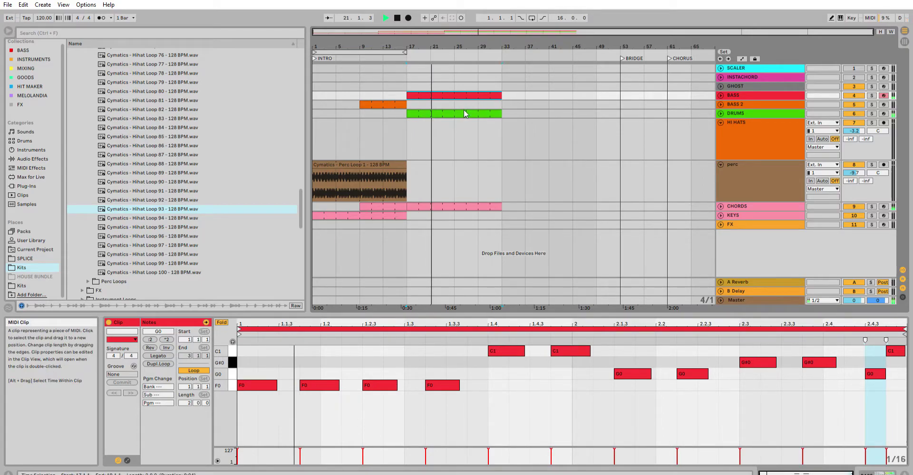
pyautogui.press('Tab')
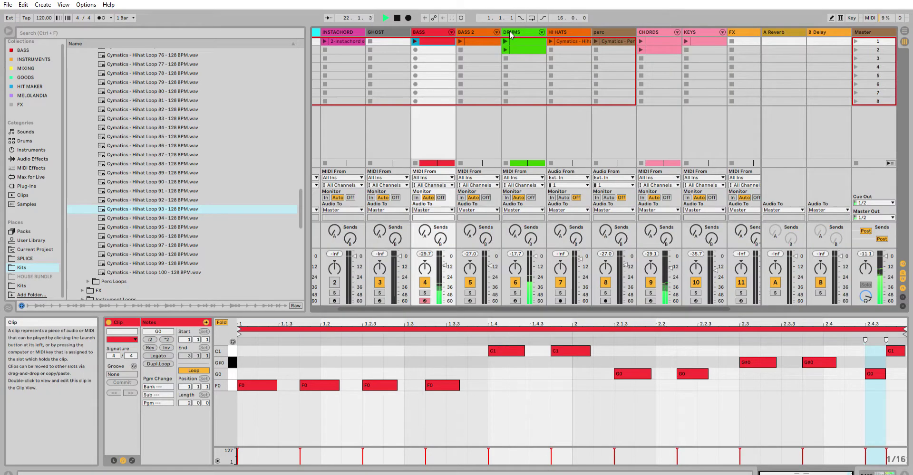
pyautogui.press('Tab')
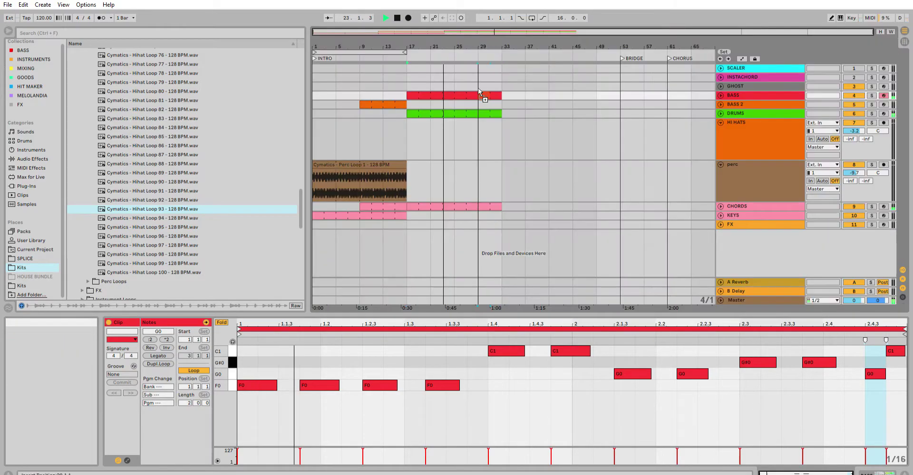
pyautogui.moveTo(461, 94); pyautogui.dragTo(502, 101)
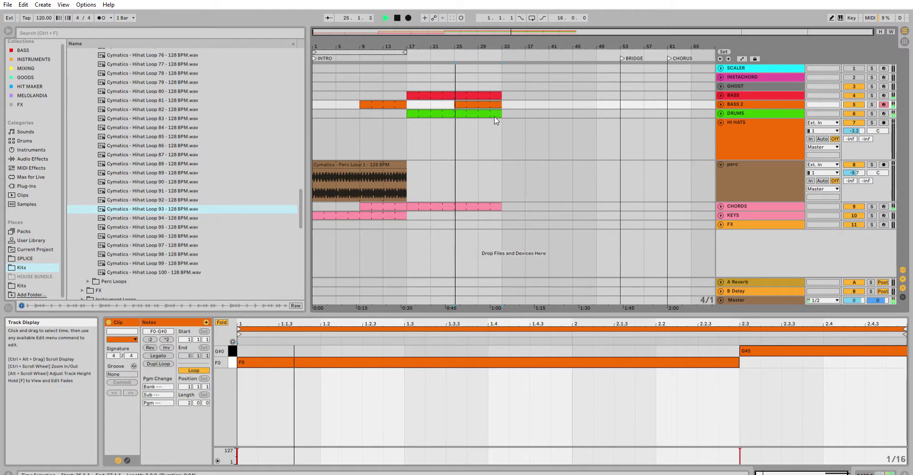
# - Copy the hi-hat loop clip onto the HI HATS track in the Arrangement, spanning bars 25 to 33
pyautogui.press('Tab')
pyautogui.press('Tab')
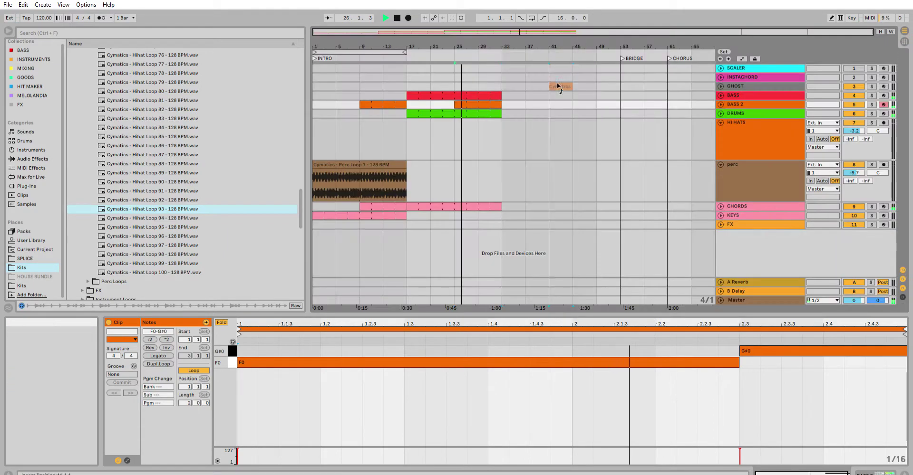
pyautogui.moveTo(466, 127); pyautogui.dragTo(501, 134)
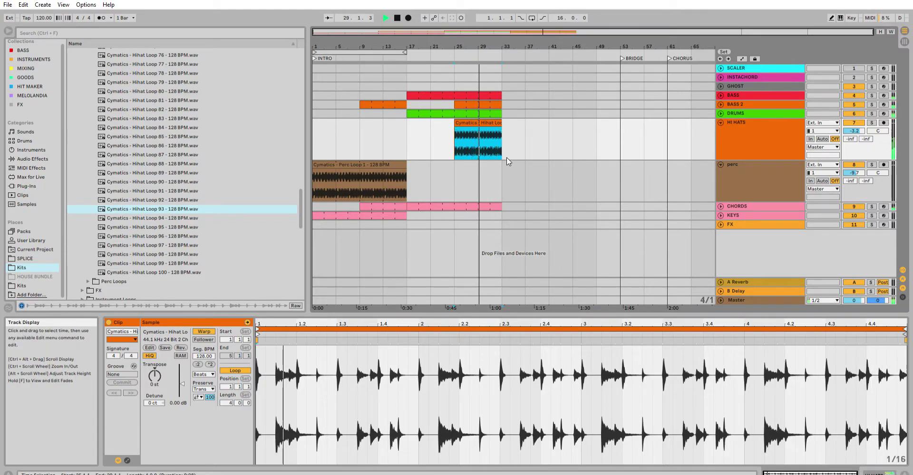
# - Copy the second DRUMS clip, without open hi-hats, onto the DRUMS track from bar 33 to about bar 49 and stop playback
pyautogui.press('Tab')
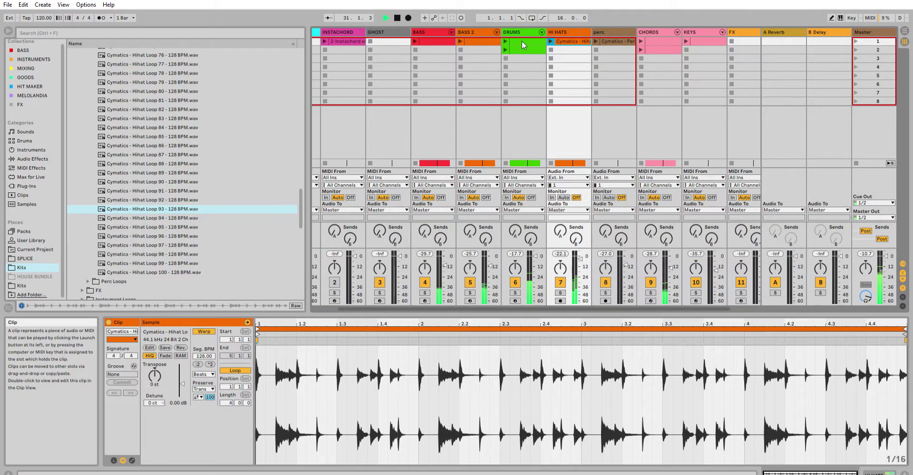
pyautogui.press('Tab')
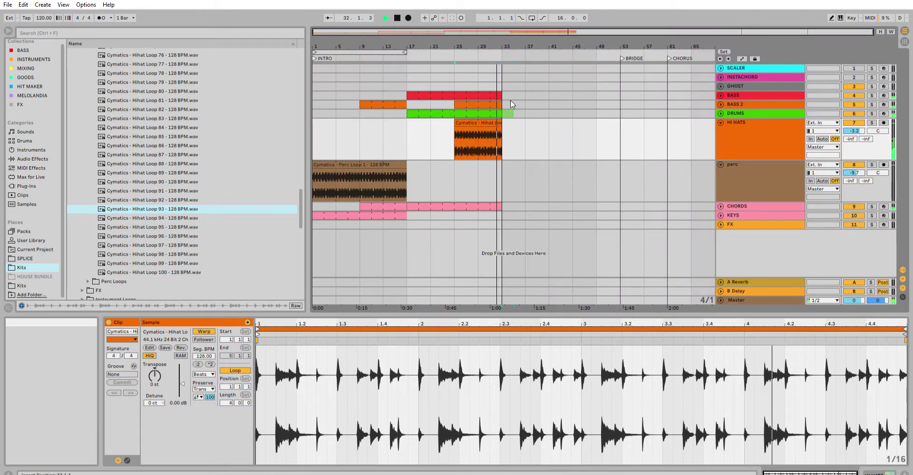
pyautogui.click(512, 113)
pyautogui.moveTo(517, 108); pyautogui.dragTo(598, 109)
pyautogui.press('space')
pyautogui.press('Tab')
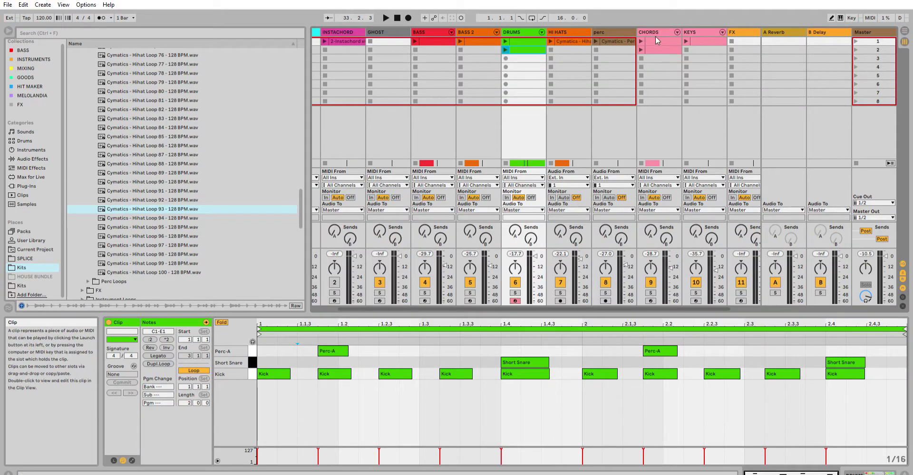
# - Copy the lower F2-C3 CHORDS clip onto the CHORDS track across bars 33 to 49 and restart playback
pyautogui.press('Tab')
pyautogui.click(525, 195)
pyautogui.moveTo(505, 204); pyautogui.dragTo(597, 203)
pyautogui.press('space')
pyautogui.press('Tab')
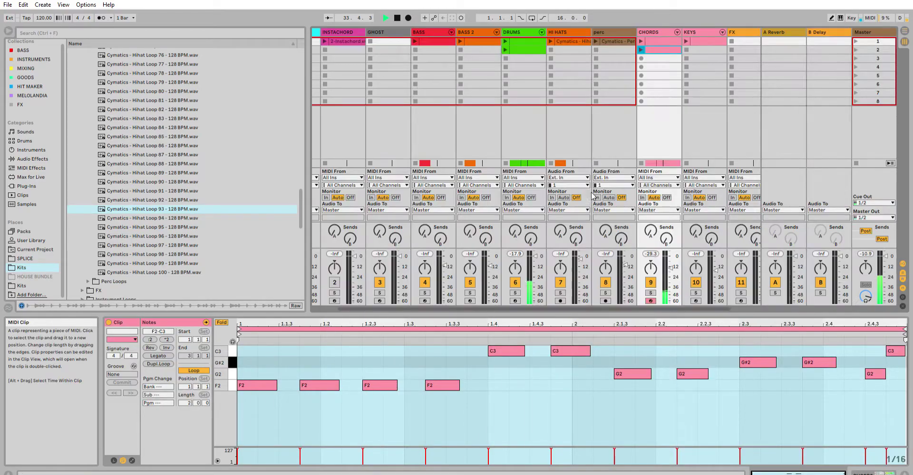
# - Copy the KEYS clip onto the KEYS track in the Arrangement, spanning bars 33 to 49
pyautogui.press('Tab')
pyautogui.moveTo(700, 31); pyautogui.dragTo(598, 206)
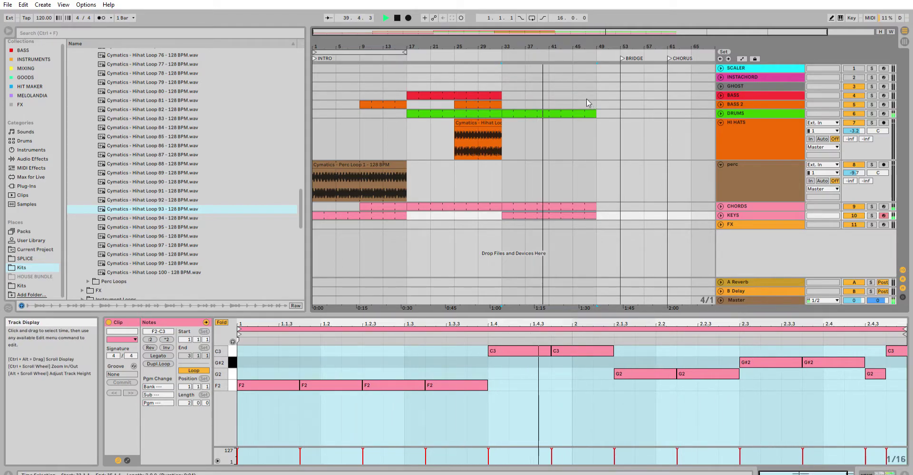
pyautogui.moveTo(557, 46); pyautogui.dragTo(490, 14)
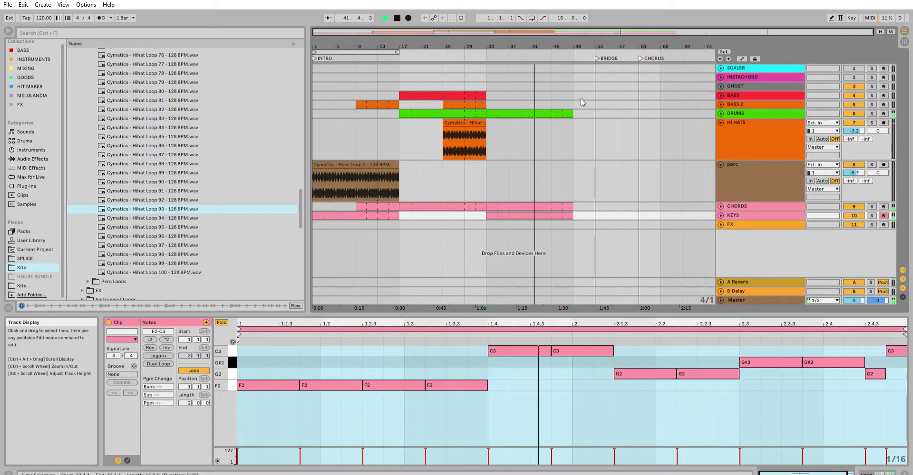
# - Fill bars 49 to 65 with the higher F3-C4 clip on the CHORDS track and the F2-C3 clip on the KEYS track
pyautogui.press('Tab')
pyautogui.moveTo(661, 41); pyautogui.dragTo(661, 206)
pyautogui.press('Tab')
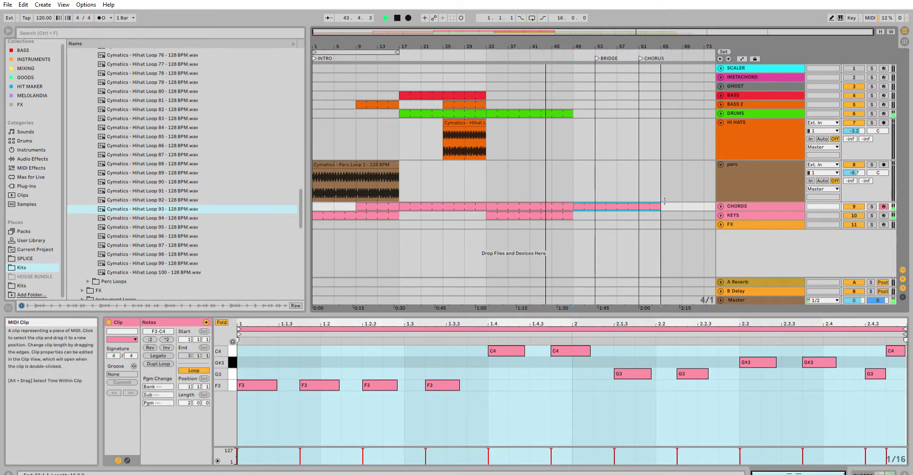
pyautogui.click(568, 214)
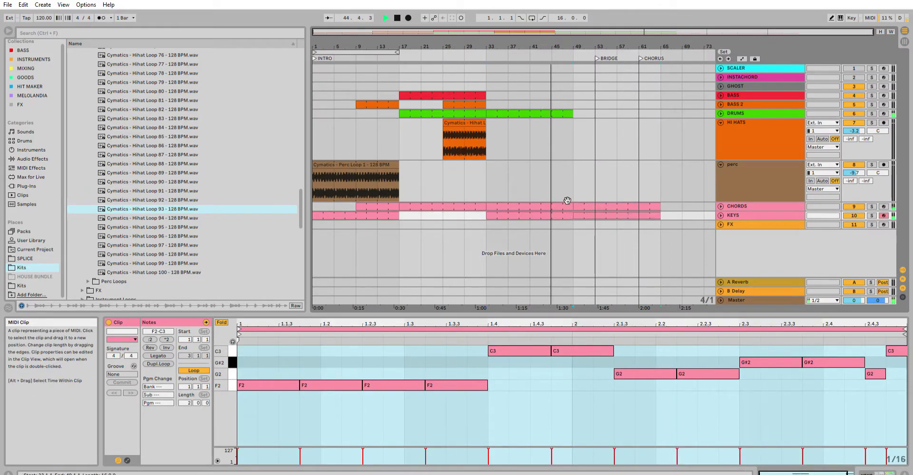
# - Copy the BASS and BASS 2 clips onto their Arrangement tracks, both spanning bars 49 to 65
pyautogui.press('Tab')
pyautogui.moveTo(435, 41); pyautogui.dragTo(589, 94)
pyautogui.press('Tab')
pyautogui.press('Tab')
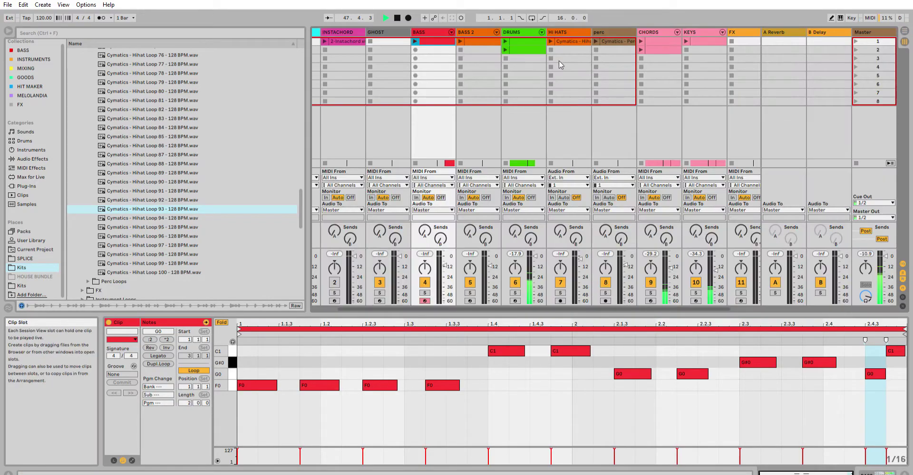
pyautogui.moveTo(477, 41); pyautogui.dragTo(661, 104)
pyautogui.press('Tab')
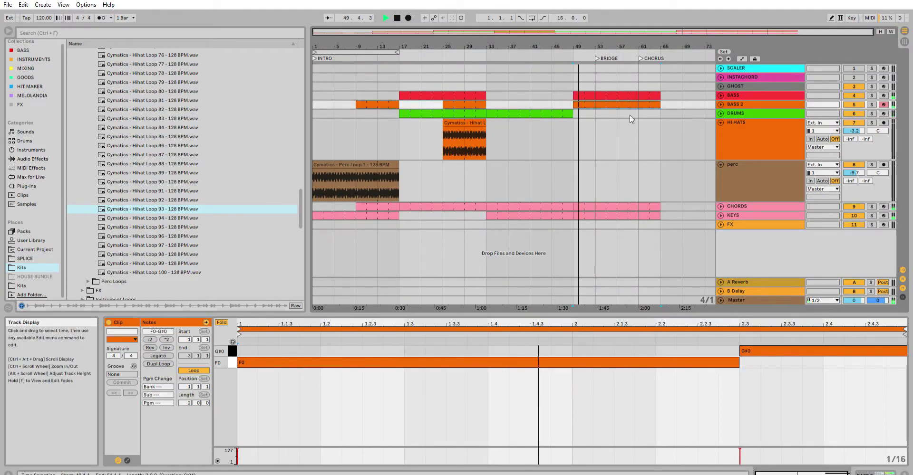
# - Copy the first DRUMS clip, with open hi-hats, onto the DRUMS track across bars 49 to 65
pyautogui.press('Tab')
pyautogui.moveTo(517, 35); pyautogui.dragTo(660, 112)
pyautogui.press('Tab')
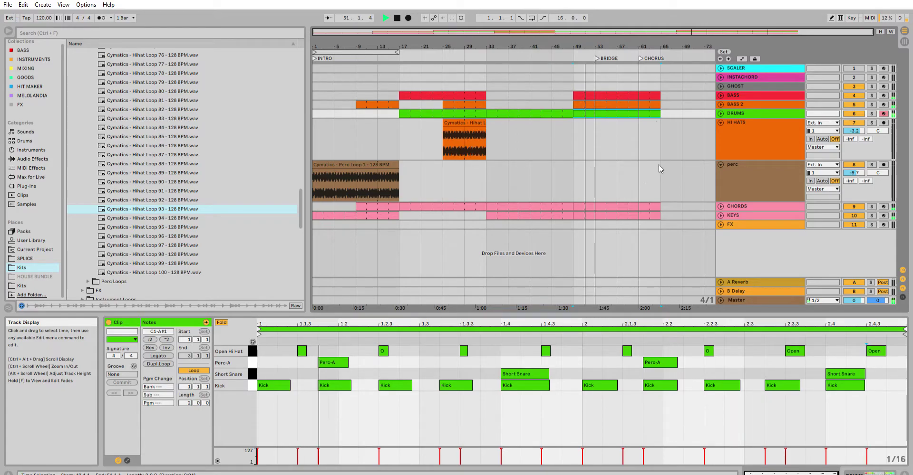
# - Copy the percussion loop clip onto the perc track, spanning bars 33 to 49, and restart playback
pyautogui.press('Tab')
pyautogui.press('Tab')
pyautogui.moveTo(622, 37); pyautogui.dragTo(661, 165)
pyautogui.moveTo(589, 164); pyautogui.dragTo(517, 159)
pyautogui.press('space')
# - Copy the hi-hat loop onto the HI HATS track across bars 49 to 65 and duplicate the perc clip into the same bars
pyautogui.press('Tab')
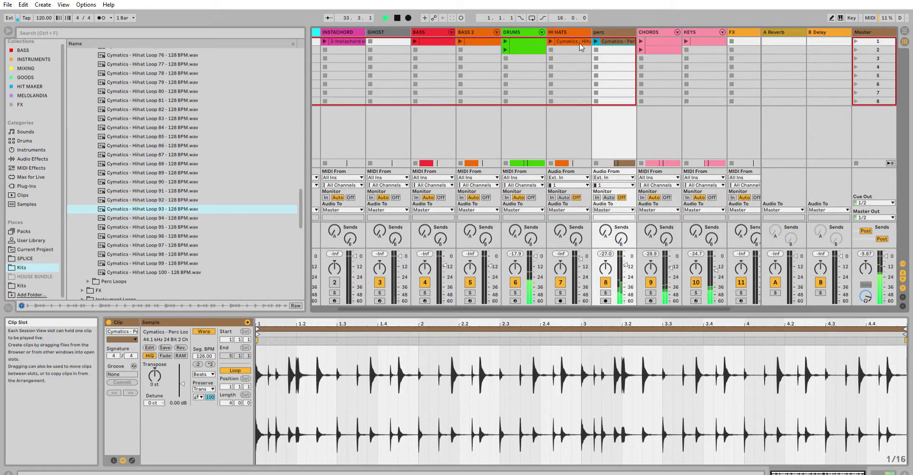
pyautogui.press('Tab')
pyautogui.moveTo(595, 123); pyautogui.dragTo(660, 122)
pyautogui.click(552, 158)
pyautogui.hotkey('ctrl', 'd')
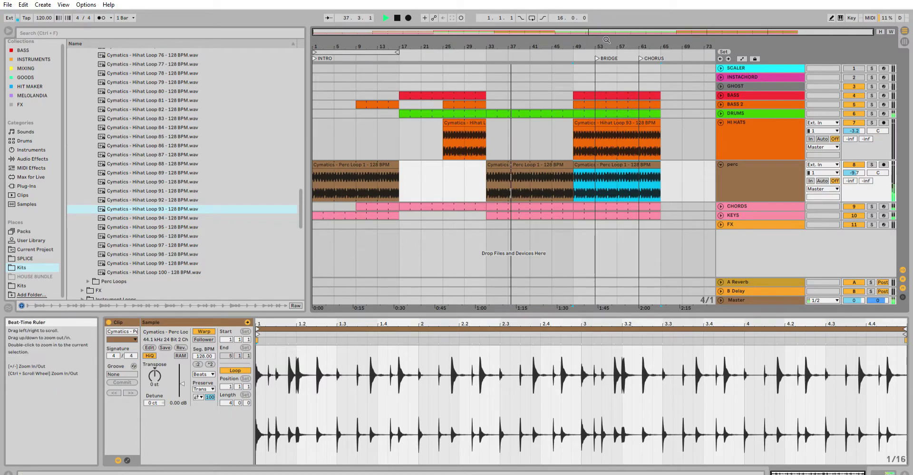
# - Select all arranged clips across bars 1 to 65 and duplicate them directly after, filling bars 65 to 129
pyautogui.moveTo(614, 44); pyautogui.dragTo(433, 29)
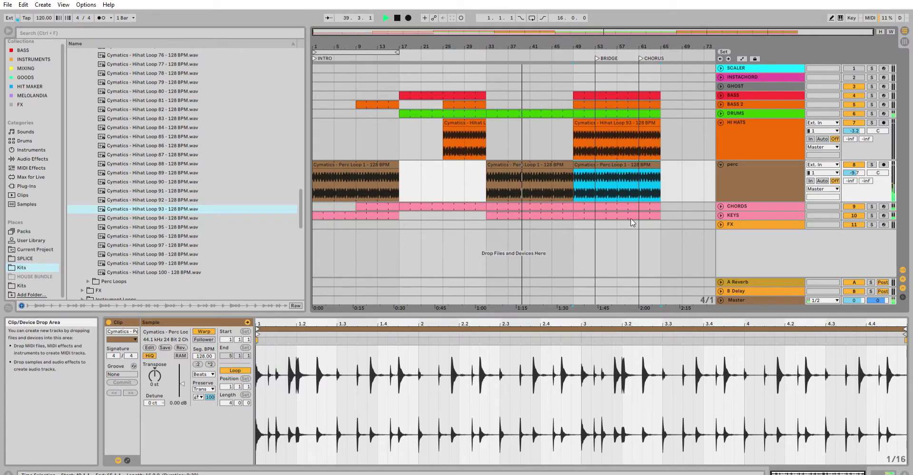
pyautogui.moveTo(661, 213); pyautogui.dragTo(276, 81)
pyautogui.hotkey('ctrl', 'd')
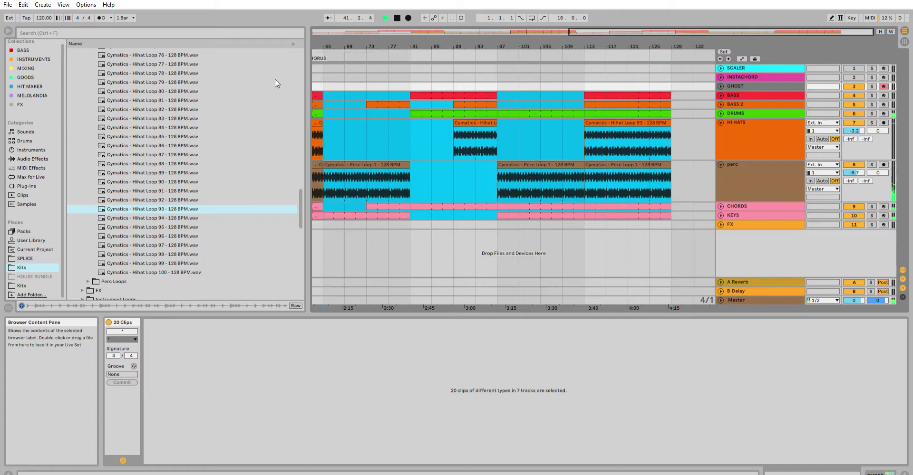
pyautogui.moveTo(468, 36); pyautogui.dragTo(508, 40)
pyautogui.moveTo(400, 39); pyautogui.dragTo(401, 4)
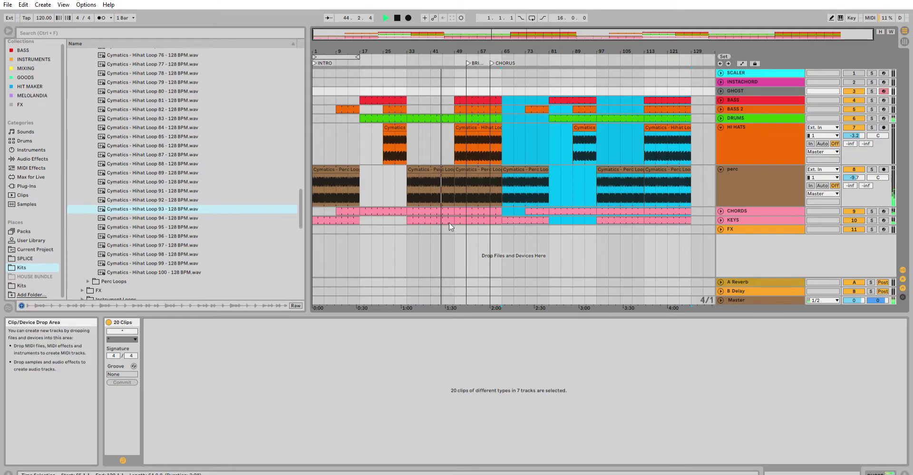
# - Copy the BASS 2 clip onto the BASS 2 track in the Arrangement, filling the gap from bar 33 to 49
pyautogui.press('Tab')
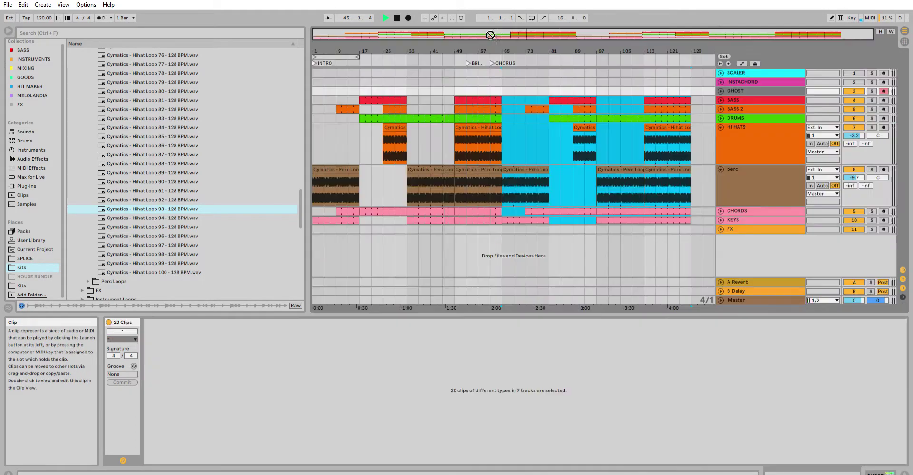
pyautogui.press('Tab')
pyautogui.moveTo(413, 102); pyautogui.dragTo(413, 104)
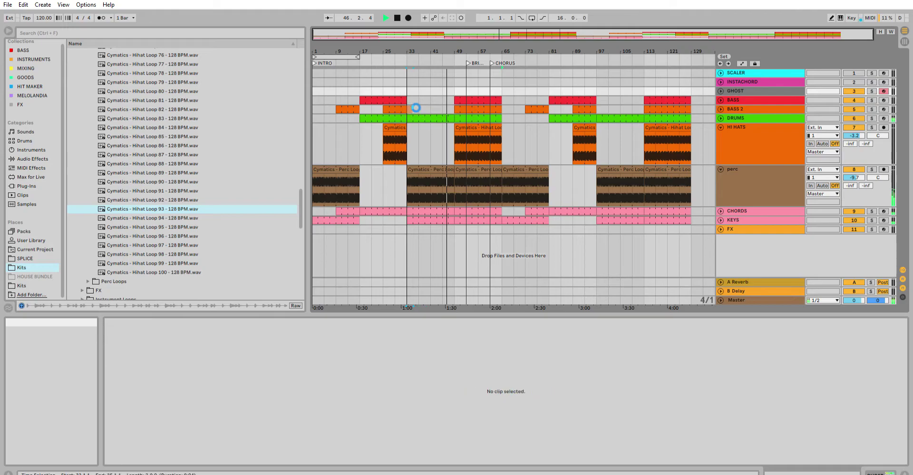
pyautogui.moveTo(429, 100); pyautogui.dragTo(455, 101)
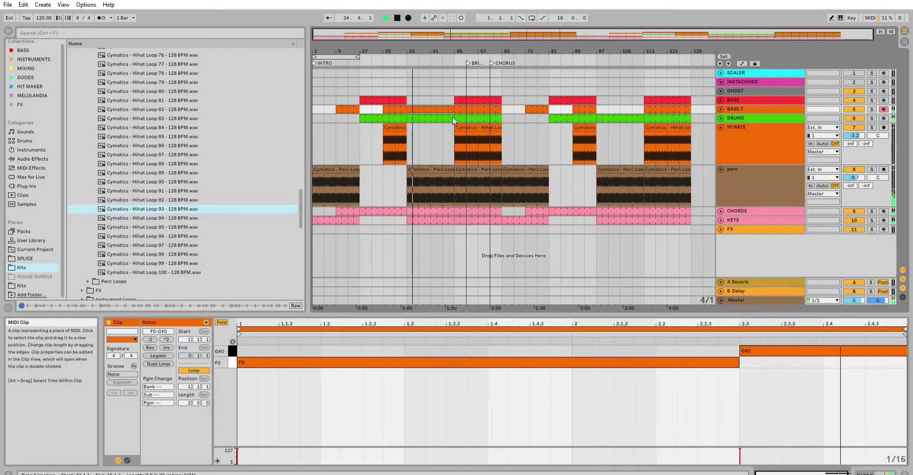
# - In the DRUMS clip at bar 33, shift the kick at 2.1.1 and the kick and Perc-A at 2.1.4 a sixteenth note earlier
pyautogui.moveTo(472, 147)
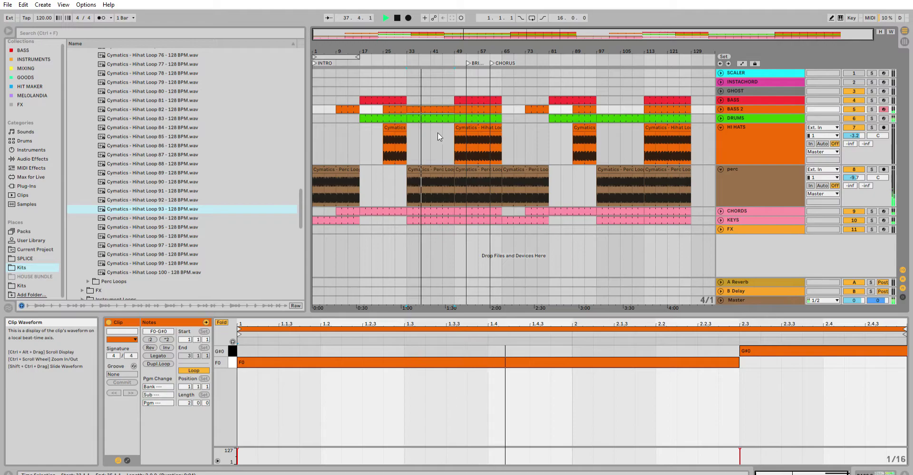
pyautogui.click(433, 116)
pyautogui.press('space')
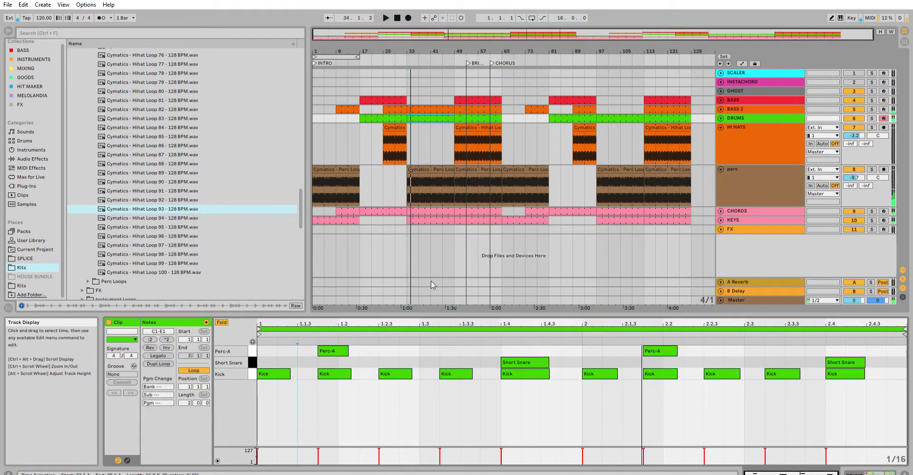
pyautogui.click(591, 374)
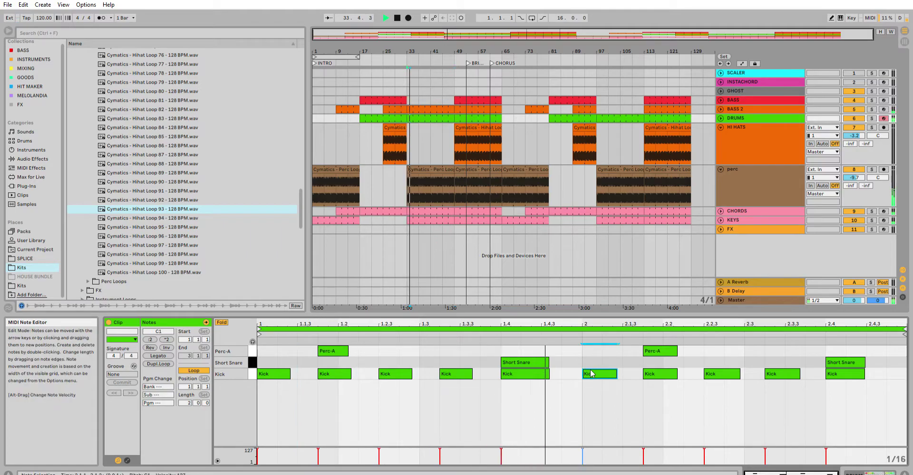
pyautogui.press('Left')
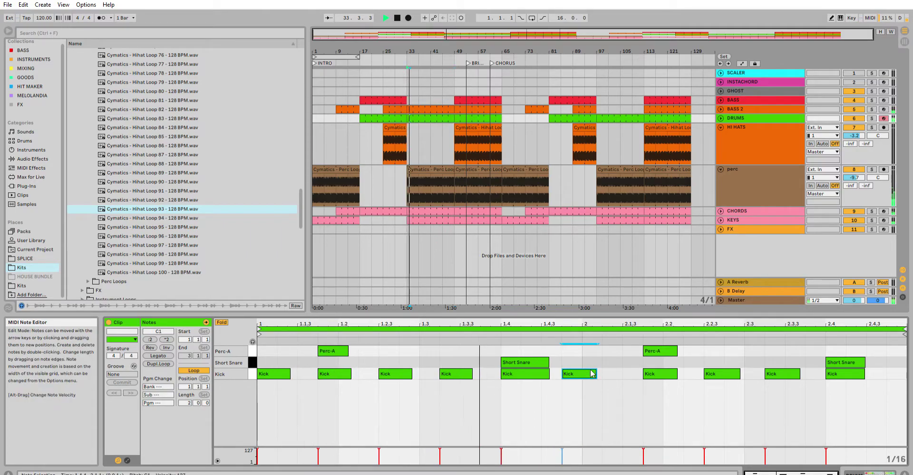
pyautogui.moveTo(673, 407); pyautogui.dragTo(663, 335)
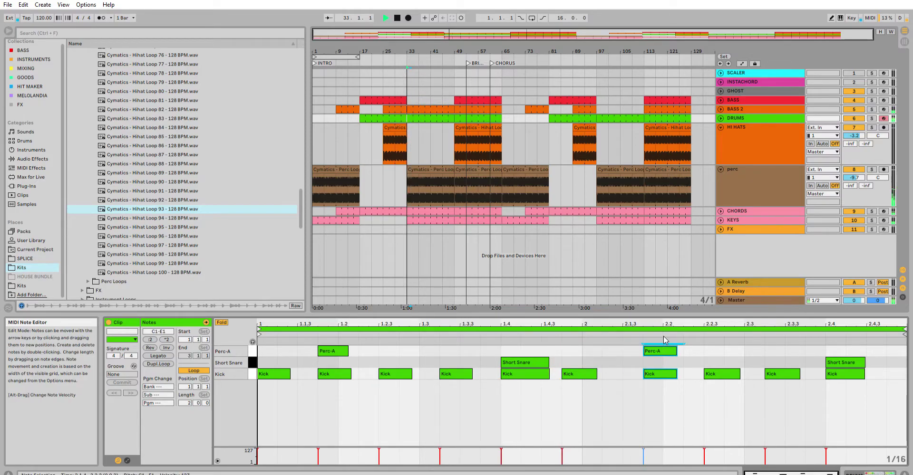
pyautogui.press('Left')
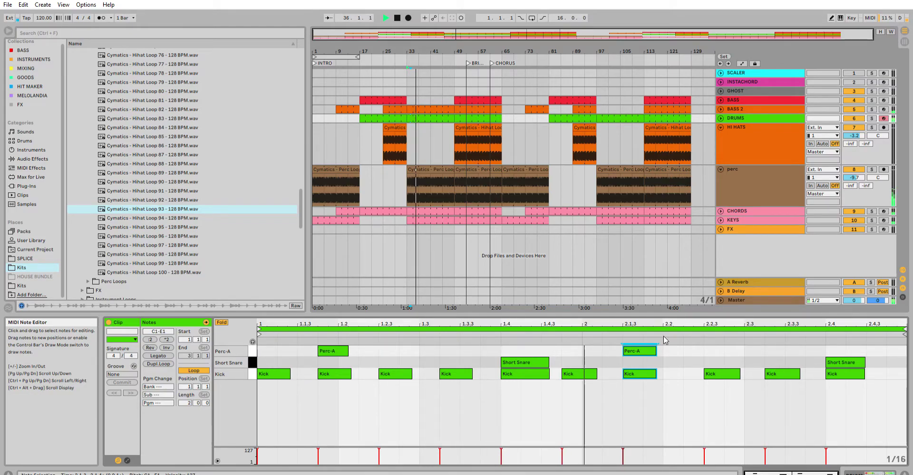
# - Shift the kicks at 2.2.3 and 2.3.2 in the same DRUMS clip a sixteenth note earlier
pyautogui.click(722, 375)
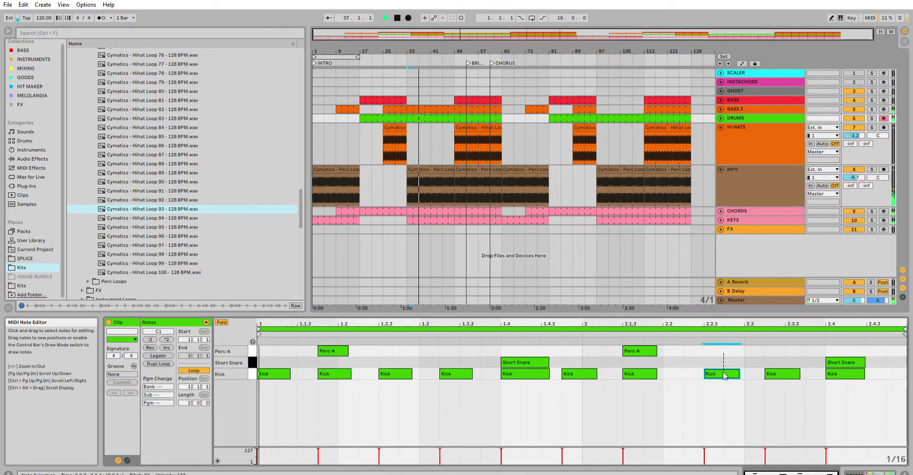
pyautogui.press('Left')
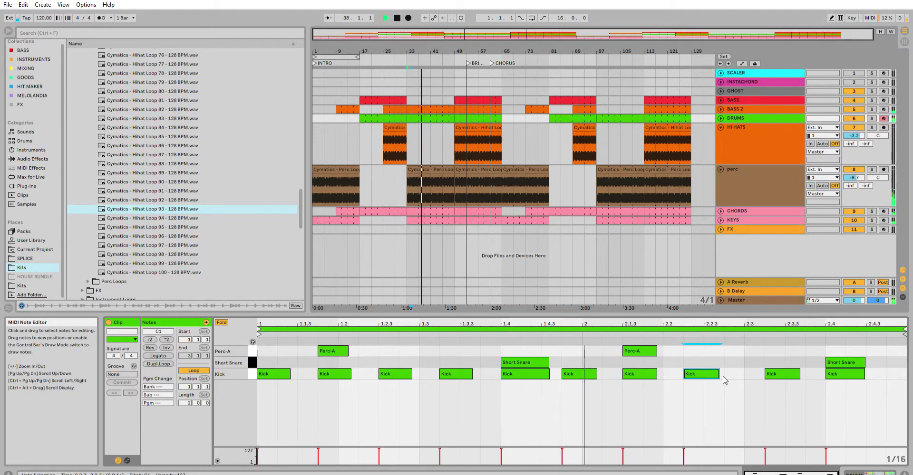
pyautogui.click(780, 378)
pyautogui.press('Right')
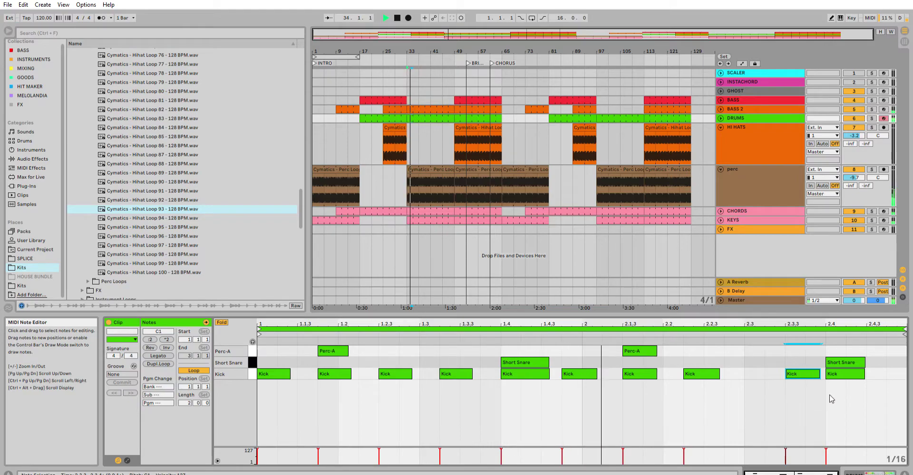
pyautogui.press('Left')
pyautogui.press('Left')
# - Shift the final kick and Short Snare a sixteenth note earlier to 2.3.4 and add a short kick at 2.4.3
pyautogui.moveTo(831, 397); pyautogui.dragTo(841, 347)
pyautogui.press('Left')
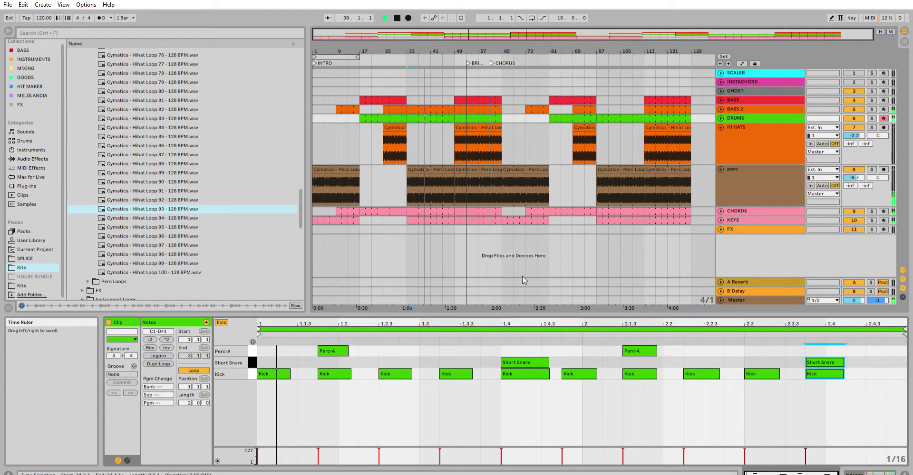
pyautogui.doubleClick(870, 373)
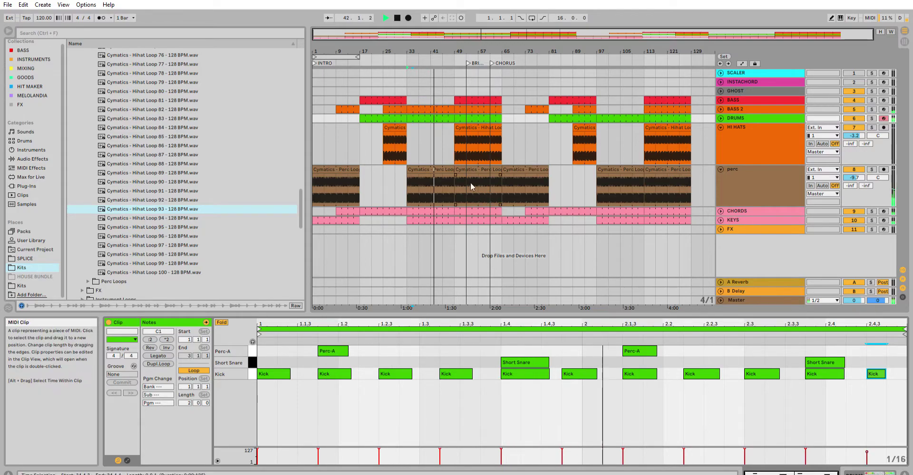
# - Open the DRUMS clip at bar 49, play from there and shift its kick at 2.1.1 a sixteenth note earlier
pyautogui.moveTo(453, 52); pyautogui.dragTo(455, 68)
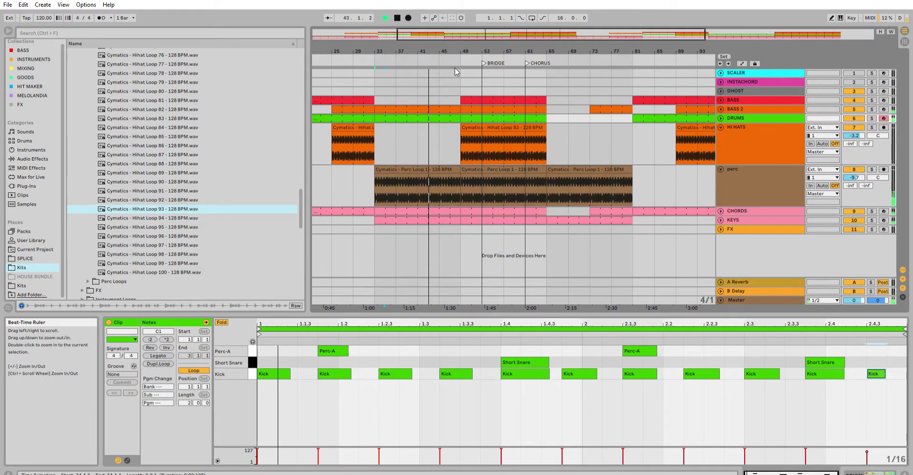
pyautogui.click(481, 114)
pyautogui.press('space')
pyautogui.press('space')
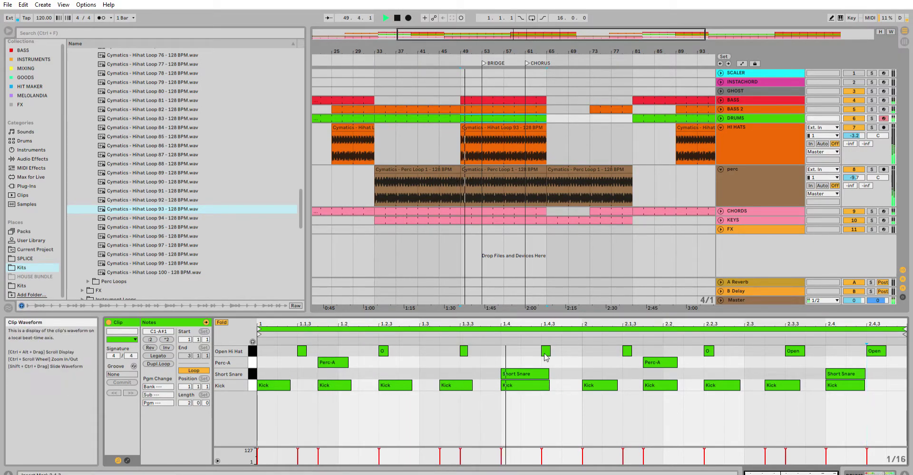
pyautogui.click(598, 385)
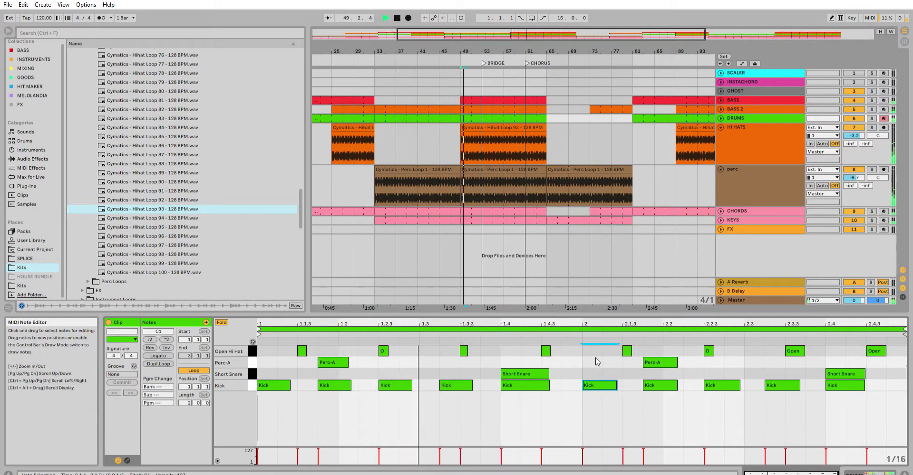
pyautogui.press('Right')
pyautogui.press('Left')
pyautogui.press('Left')
pyautogui.press('space')
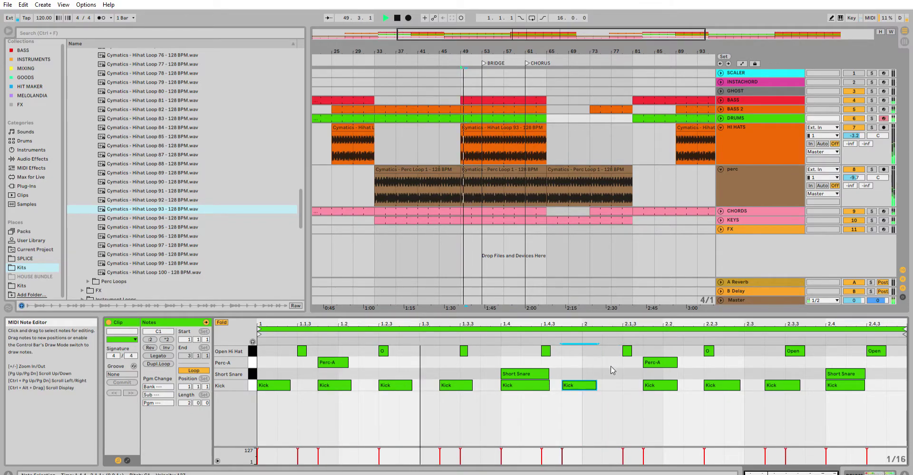
# - In the bar 49 DRUMS clip, shift the kick and Perc-A at 2.1.4 and the following two kicks a sixteenth note earlier
pyautogui.moveTo(658, 407); pyautogui.dragTo(655, 348)
pyautogui.press('Left')
pyautogui.press('Left')
pyautogui.press('Right')
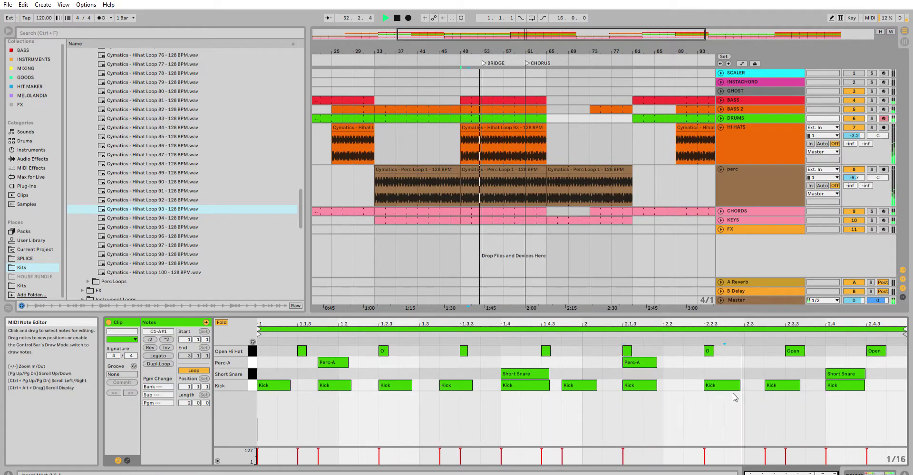
pyautogui.click(732, 386)
pyautogui.press('Left')
pyautogui.moveTo(778, 408); pyautogui.dragTo(779, 376)
pyautogui.press('Left')
# - Shift the bar 49 DRUMS clip's last kick and Short Snare to 2.3.4 and add a short kick at 2.4.3
pyautogui.moveTo(837, 414); pyautogui.dragTo(834, 359)
pyautogui.press('Left')
pyautogui.doubleClick(875, 384)
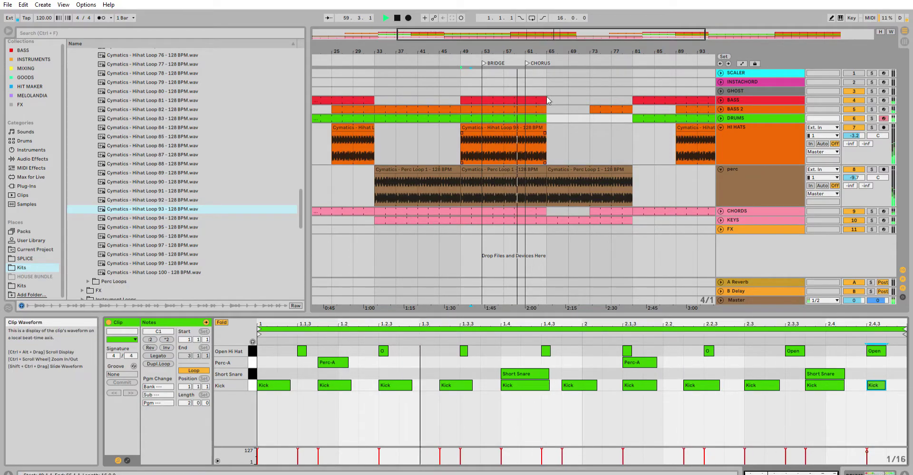
# - Replay the Arrangement from bar 49 to check the edited drum pattern
pyautogui.press('space')
pyautogui.press('space')
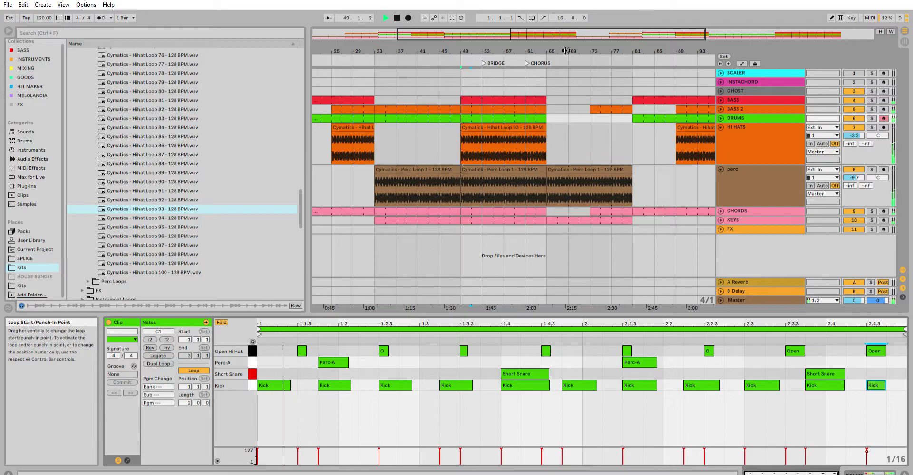
pyautogui.press('space')
pyautogui.press('space')
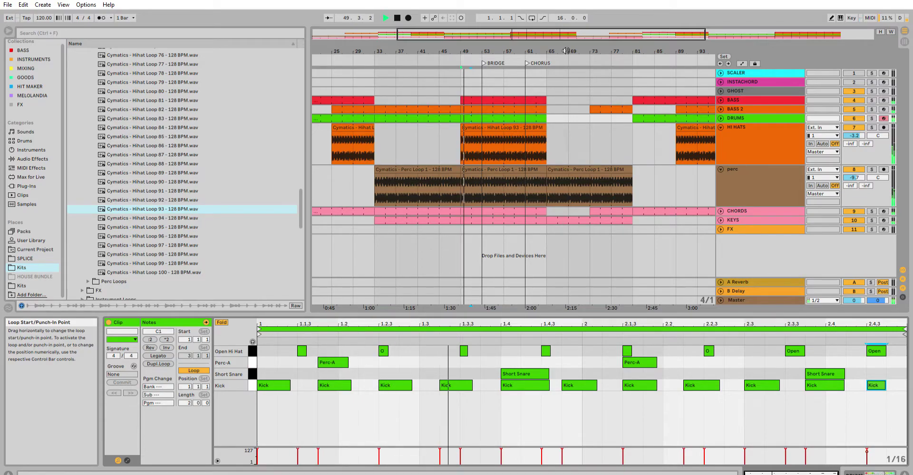
# - Stop playback, check the note velocities in the bar 49 DRUMS clip and restart the Arrangement from bar 49
pyautogui.click(847, 397)
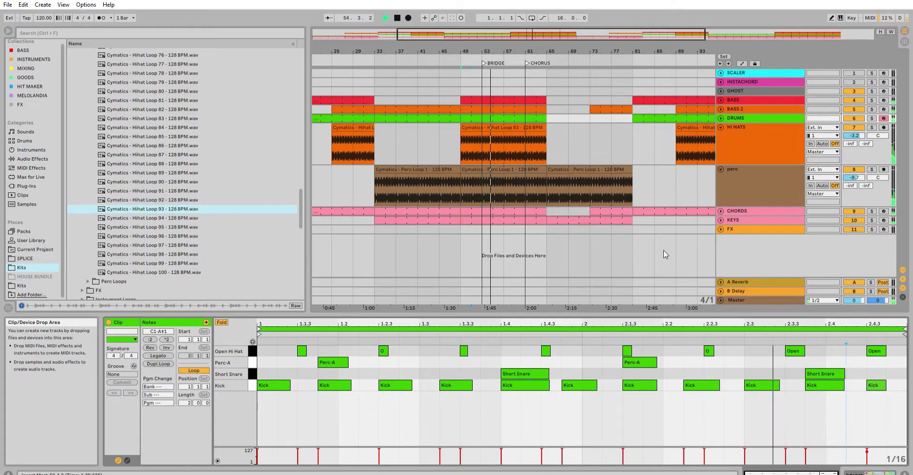
pyautogui.moveTo(585, 54); pyautogui.dragTo(585, 18)
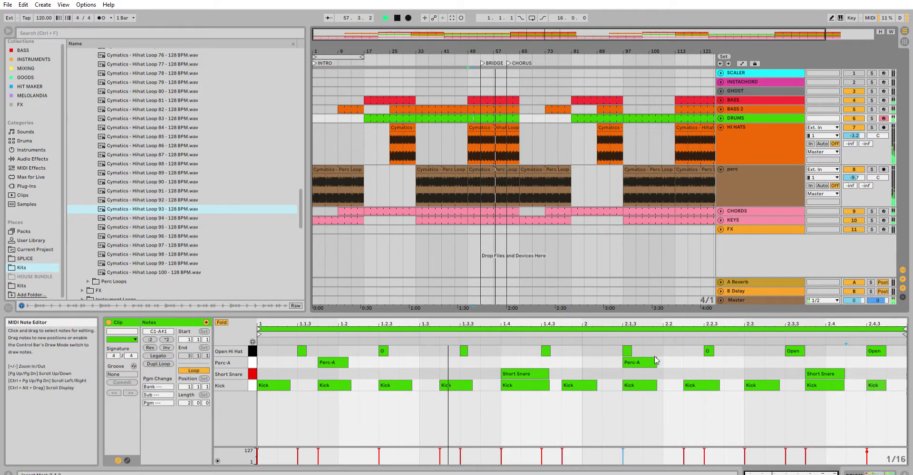
pyautogui.press('space')
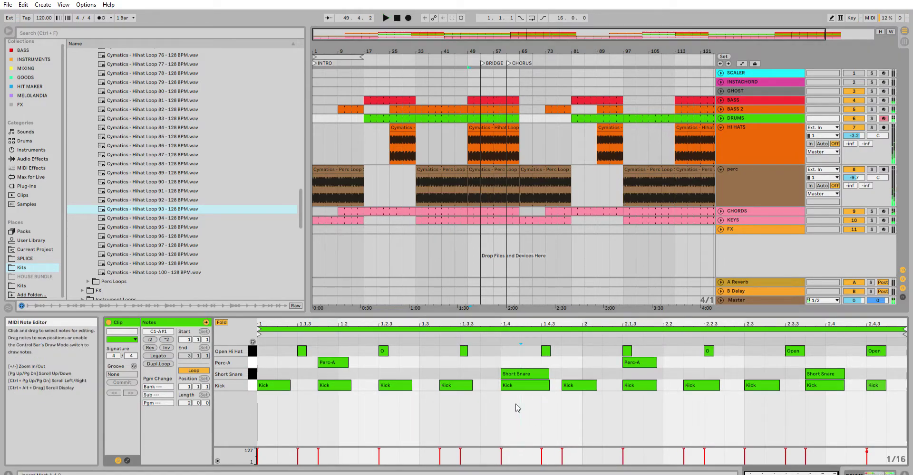
pyautogui.hotkey('ctrl', 'a')
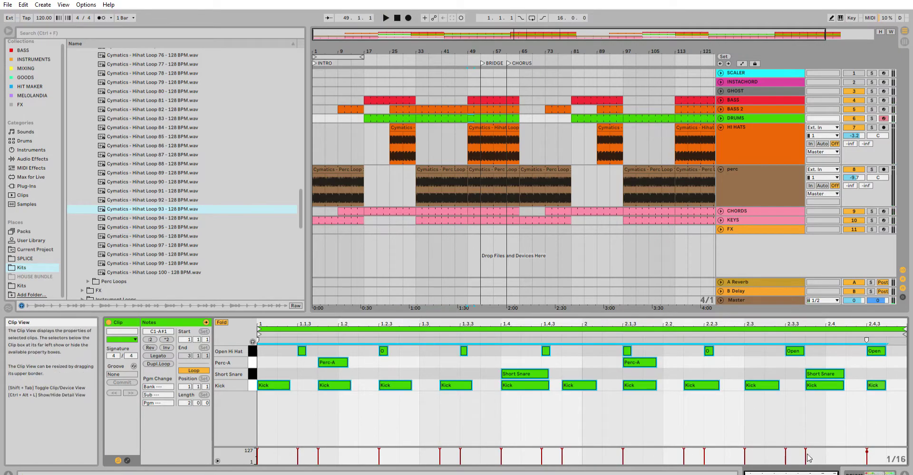
pyautogui.click(868, 448)
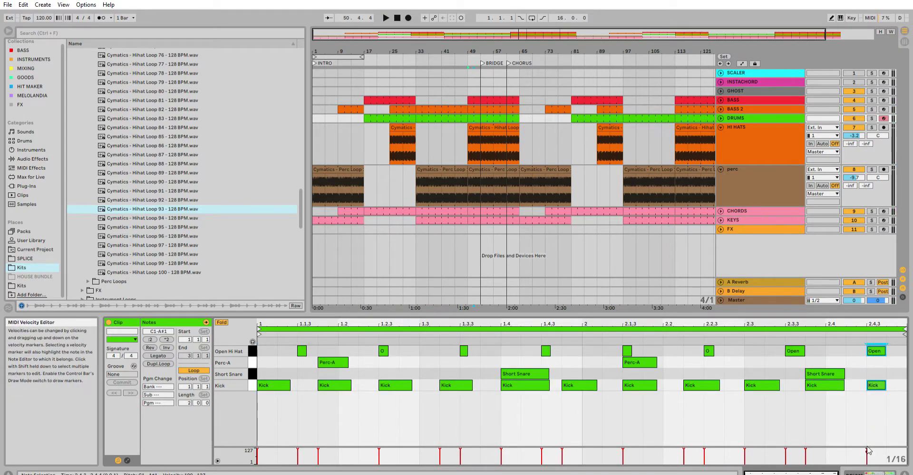
pyautogui.hotkey('ctrl', 'a')
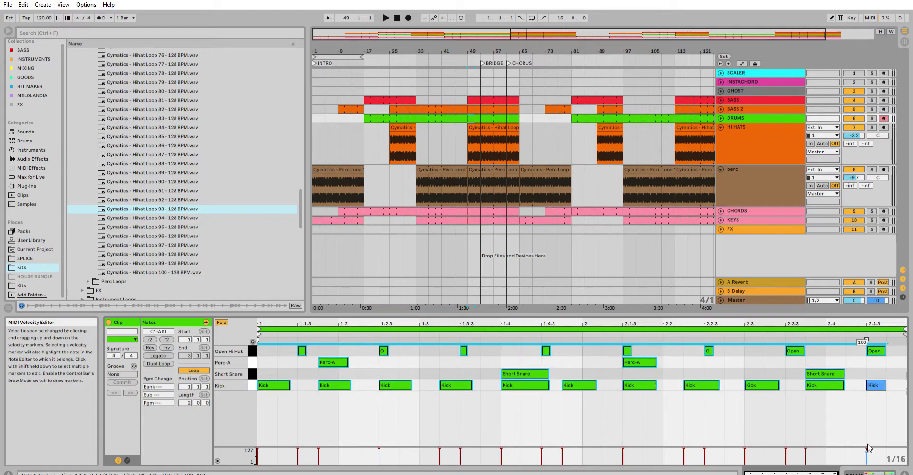
pyautogui.press('space')
pyautogui.click(794, 413)
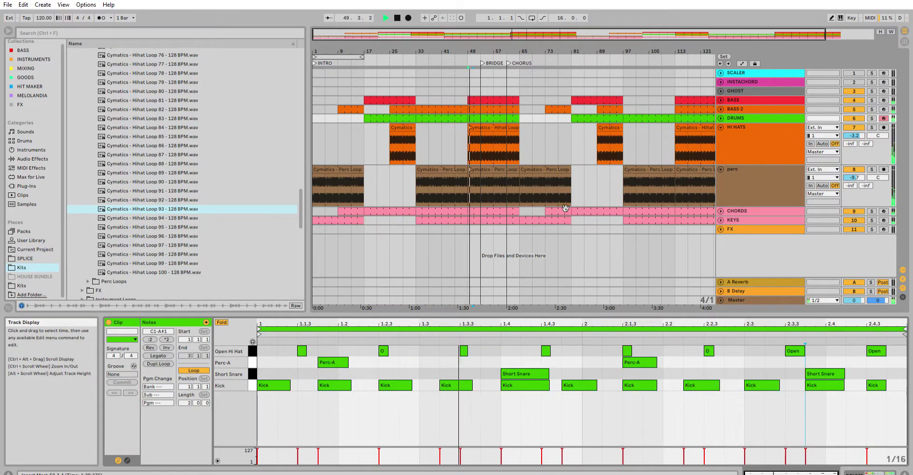
pyautogui.moveTo(522, 51); pyautogui.dragTo(477, 37)
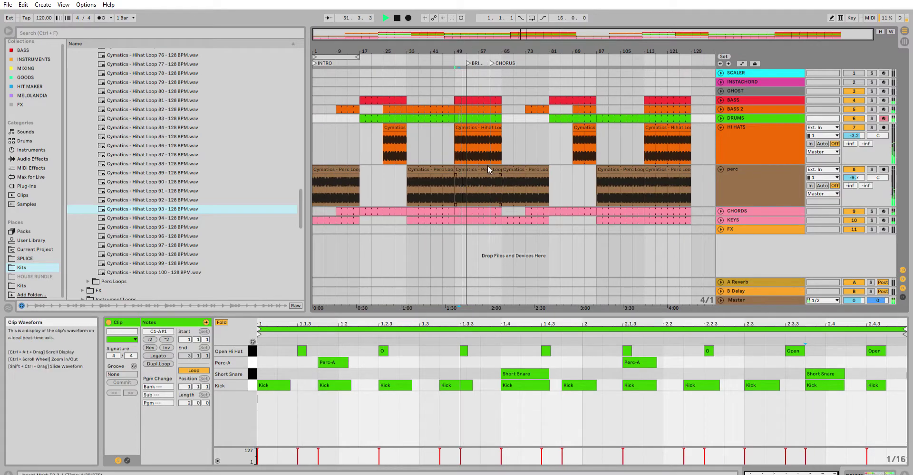
pyautogui.moveTo(503, 90); pyautogui.dragTo(362, 212)
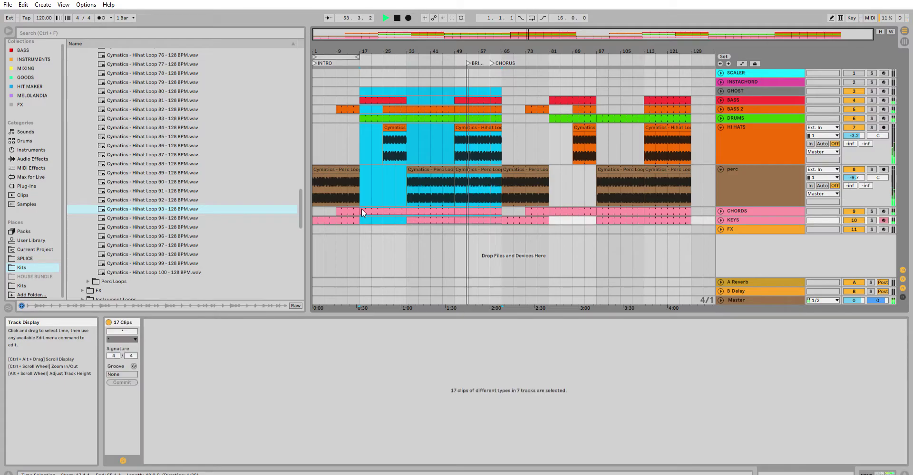
pyautogui.hotkey('ctrl', 'd')
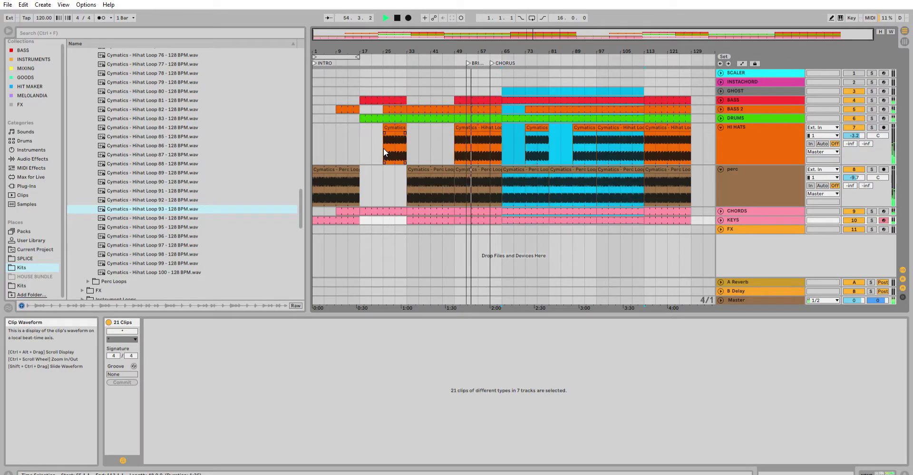
pyautogui.hotkey('ctrl', 'z')
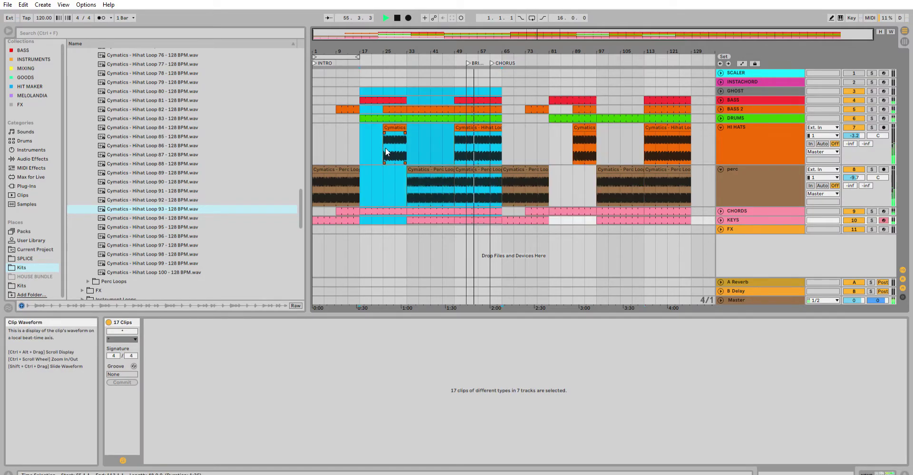
pyautogui.click(495, 235)
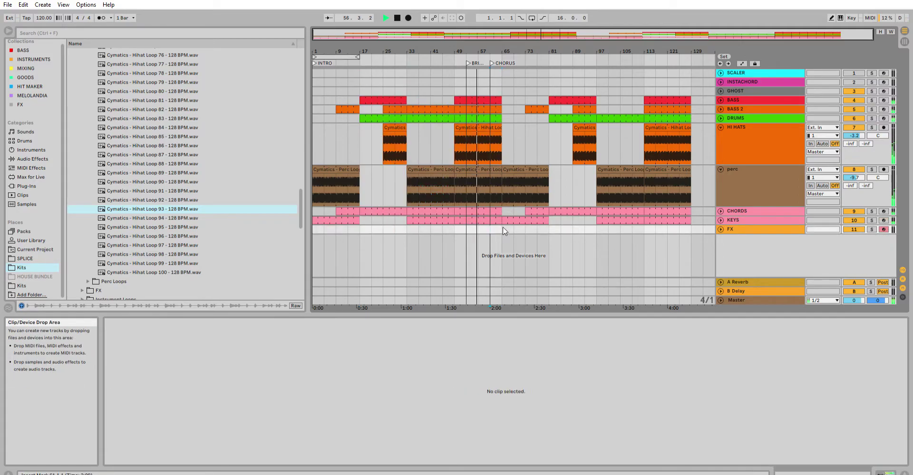
# - Duplicate bars 1 to 65 of all tracks from SCALER to FX onto the following 64 bars
pyautogui.moveTo(501, 218); pyautogui.dragTo(288, 55)
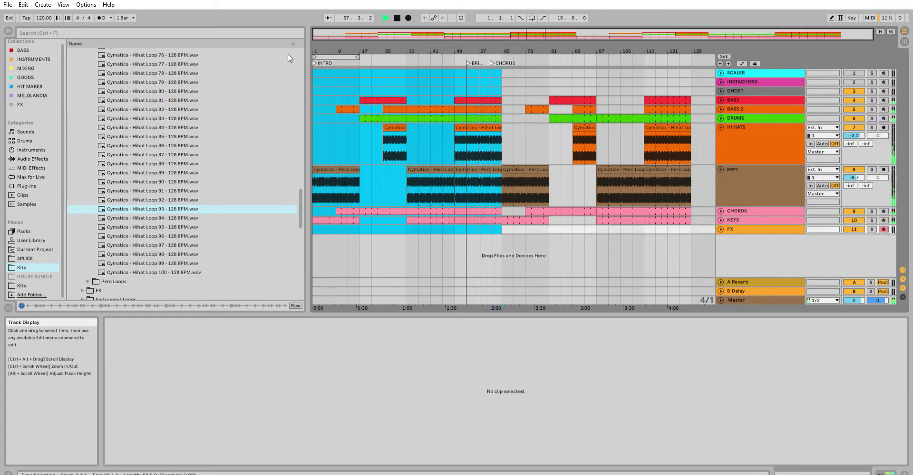
pyautogui.hotkey('ctrl', 'd')
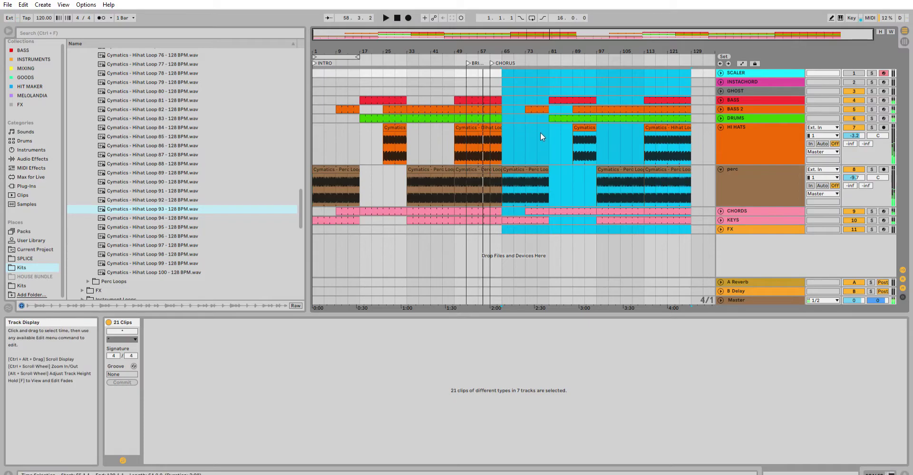
pyautogui.moveTo(525, 48); pyautogui.dragTo(526, 68)
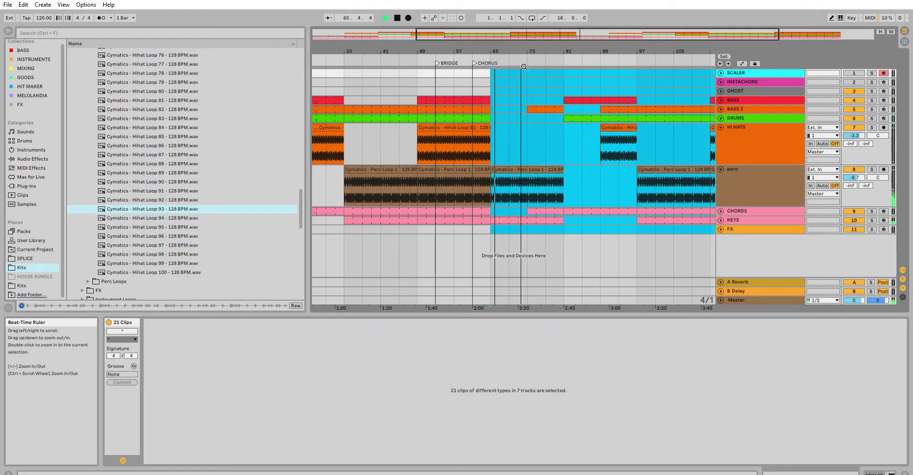
pyautogui.click(564, 157)
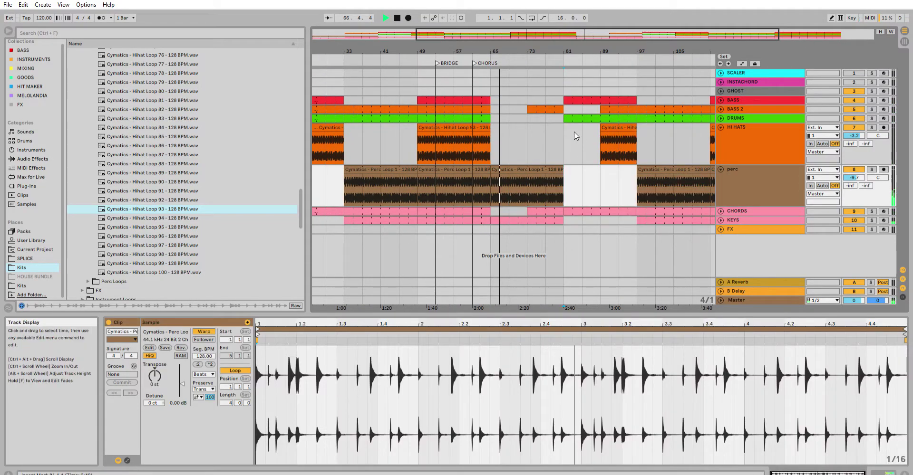
# - Duplicate the bar 49 DRUMS clip to bar 65 and delete the copy's Open Hi Hat, Perc-A and Short Snare notes
pyautogui.click(477, 114)
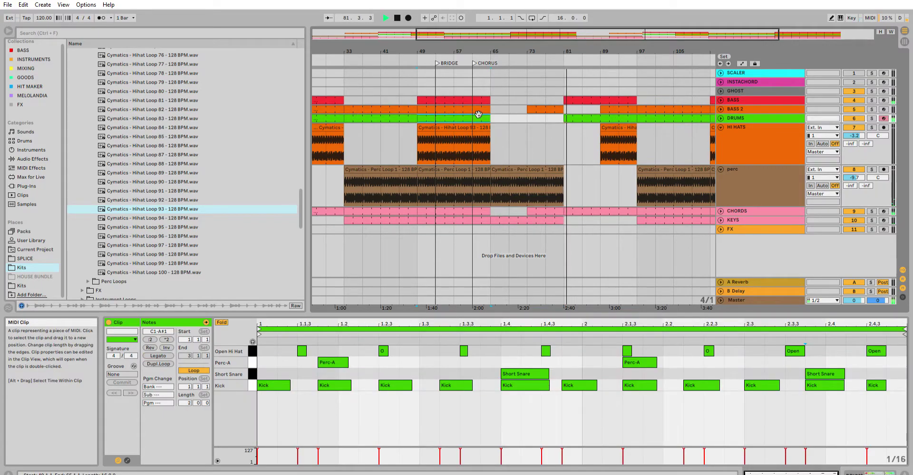
pyautogui.click(528, 116)
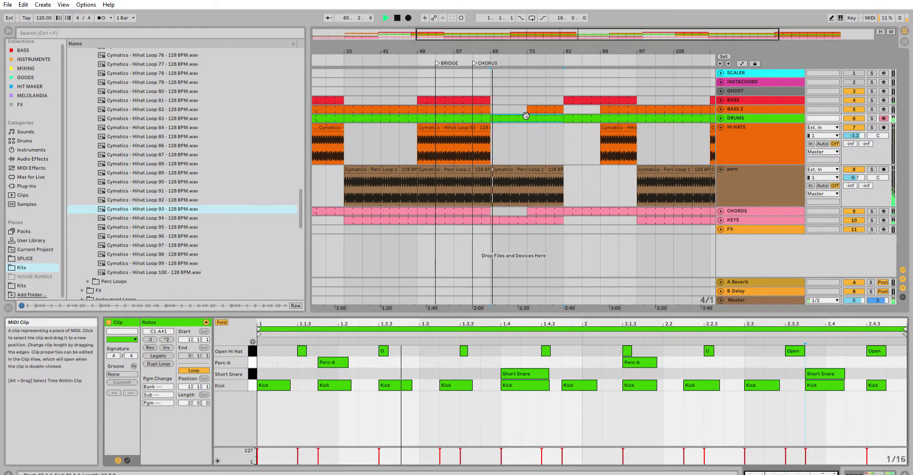
pyautogui.click(252, 351)
pyautogui.press('Delete')
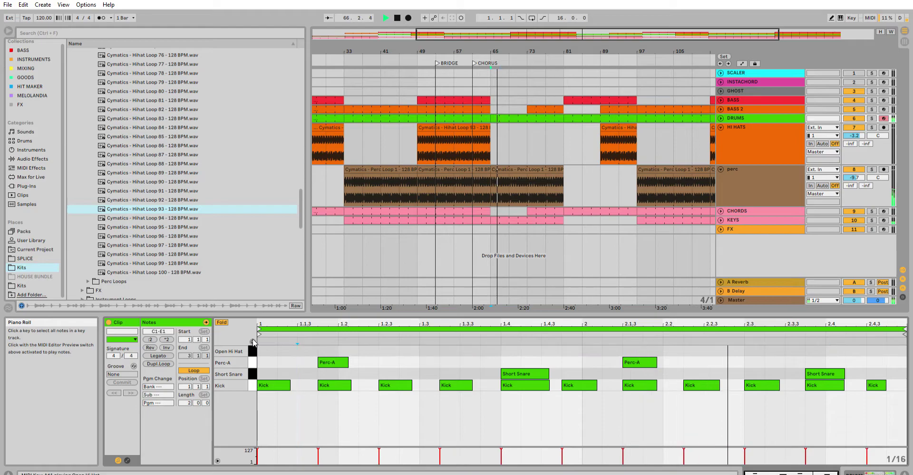
pyautogui.click(326, 361)
pyautogui.click(253, 358)
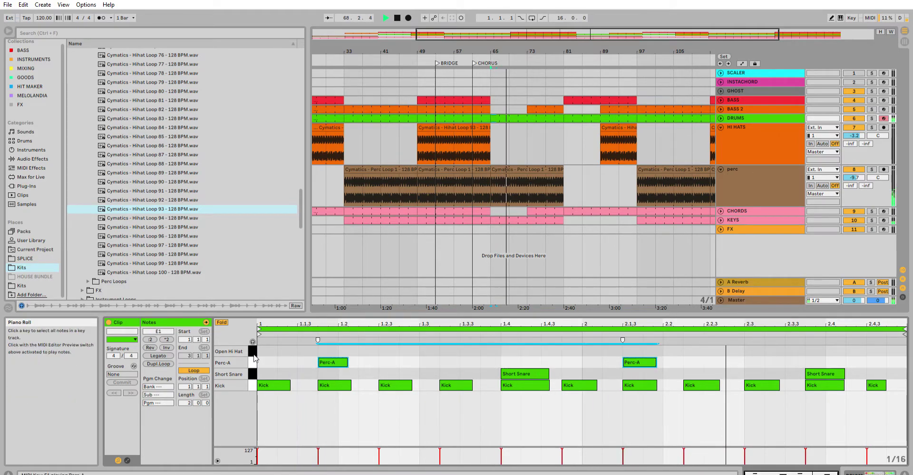
pyautogui.press('Delete')
pyautogui.click(252, 375)
pyautogui.press('Delete')
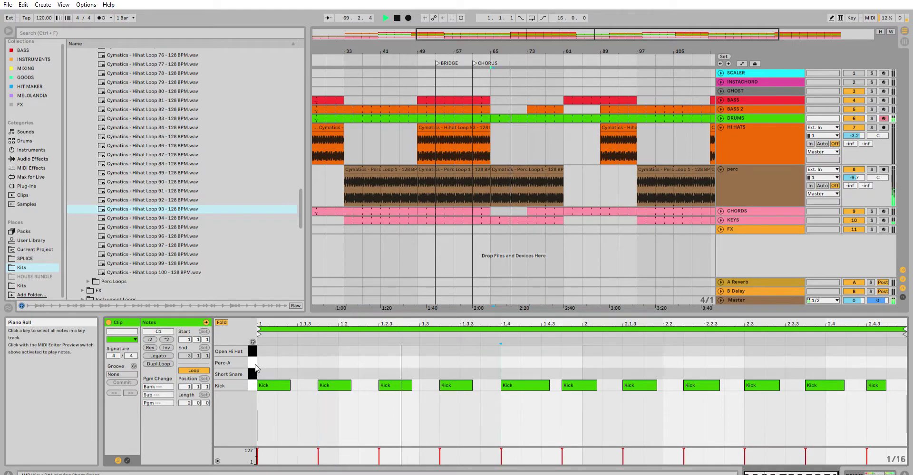
# - Copy the bar 89 HI HATS clip to bar 73 and shorten the kick-only DRUMS clip at bar 65 to end at bar 73
pyautogui.click(544, 167)
pyautogui.click(620, 127)
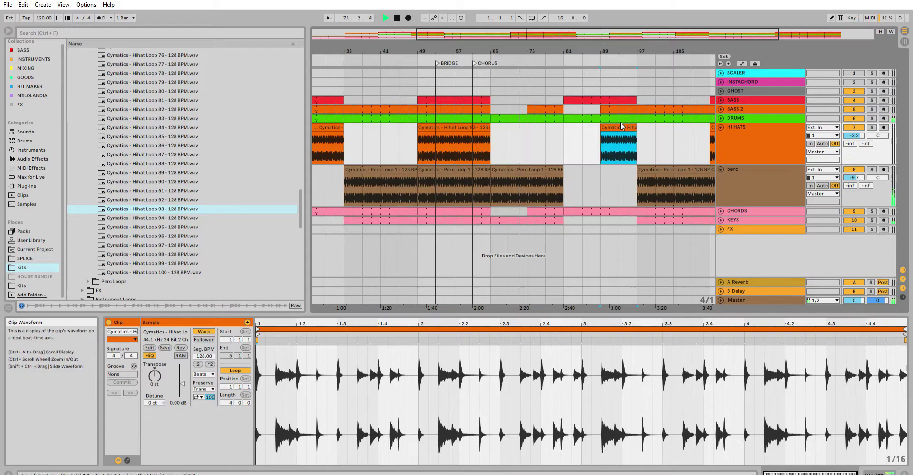
pyautogui.moveTo(621, 126); pyautogui.dragTo(566, 121)
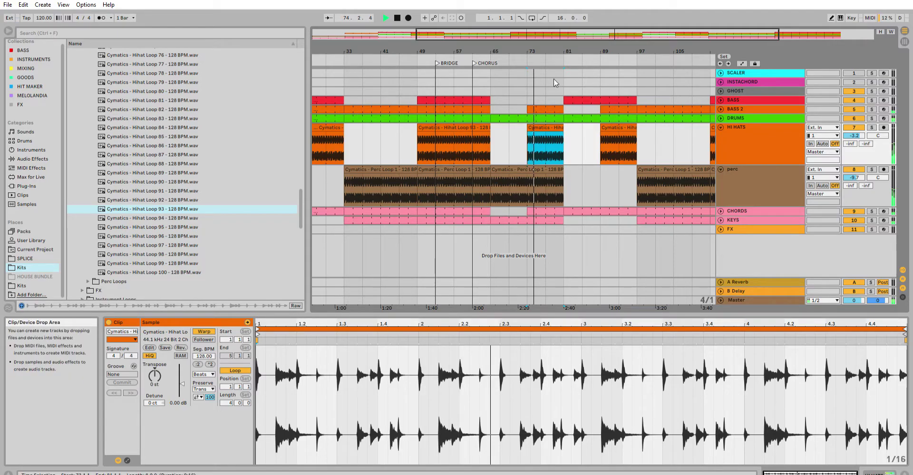
pyautogui.moveTo(569, 52); pyautogui.dragTo(483, 33)
pyautogui.moveTo(478, 118); pyautogui.dragTo(448, 109)
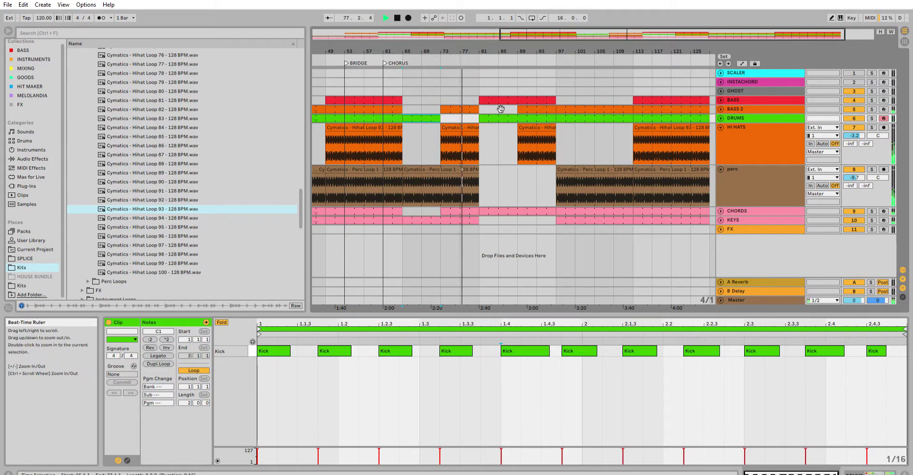
# - Open the DRUMS clip at bar 81, play from there and shift its kick at 2.1.1 a sixteenth note earlier
pyautogui.click(497, 117)
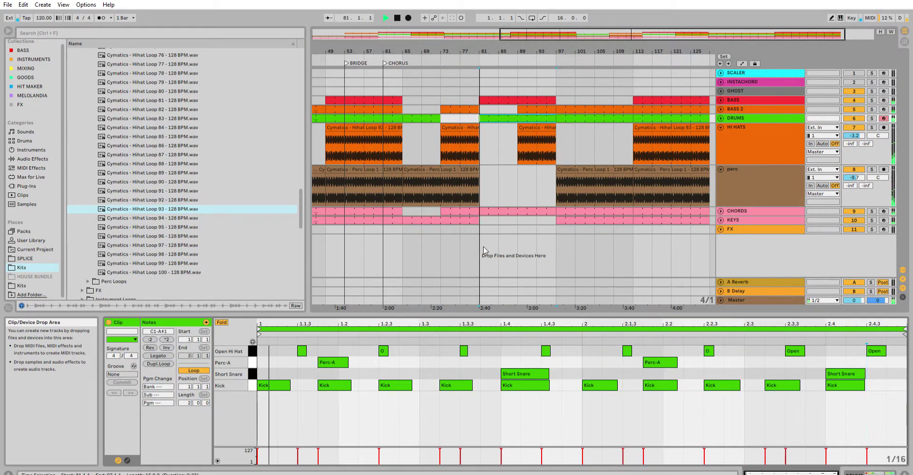
pyautogui.moveTo(504, 52); pyautogui.dragTo(532, 15)
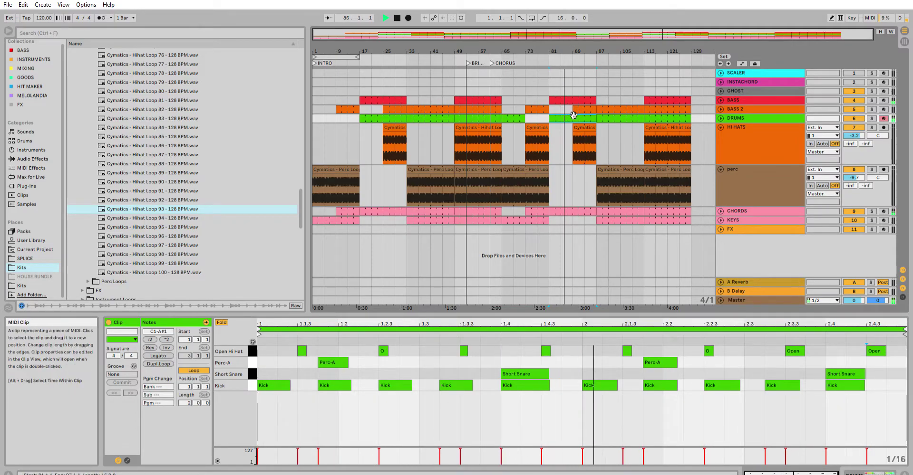
pyautogui.press('space')
pyautogui.press('space')
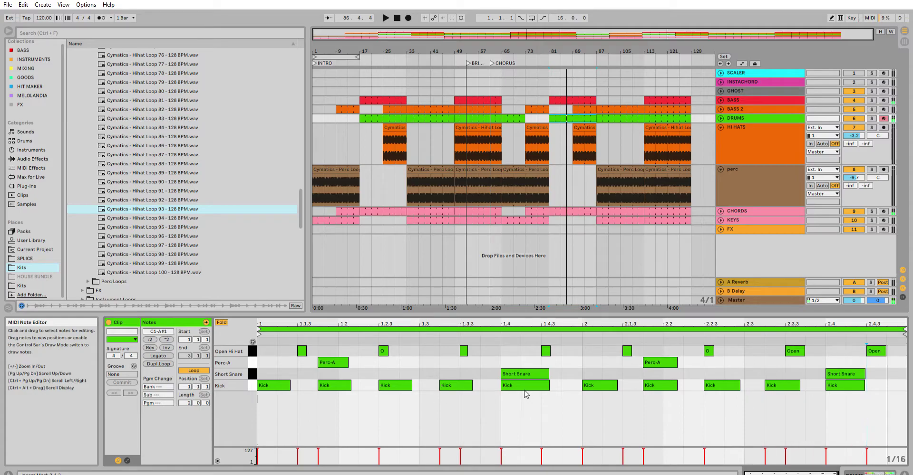
pyautogui.click(604, 386)
pyautogui.press('Left')
# - In the bar 81 DRUMS clip, shift the kick and Perc-A at 2.1.4 and the kick at 2.2.3 a sixteenth note earlier
pyautogui.moveTo(656, 402); pyautogui.dragTo(665, 360)
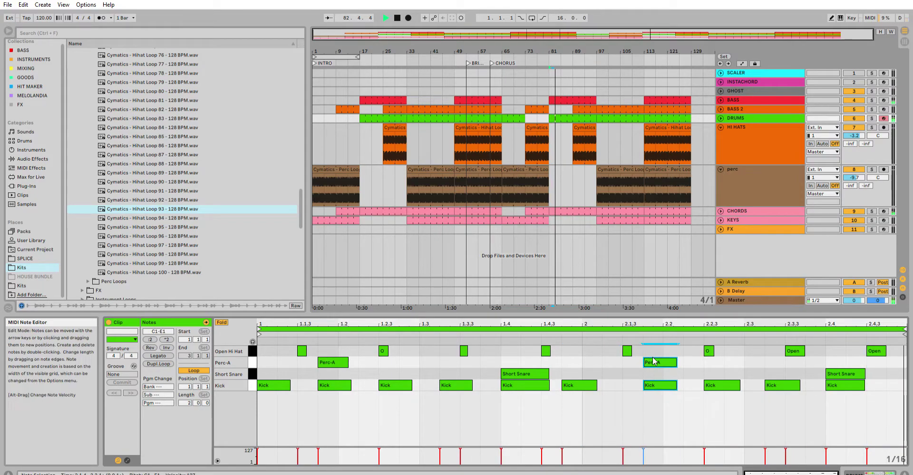
pyautogui.press('Left')
pyautogui.click(718, 386)
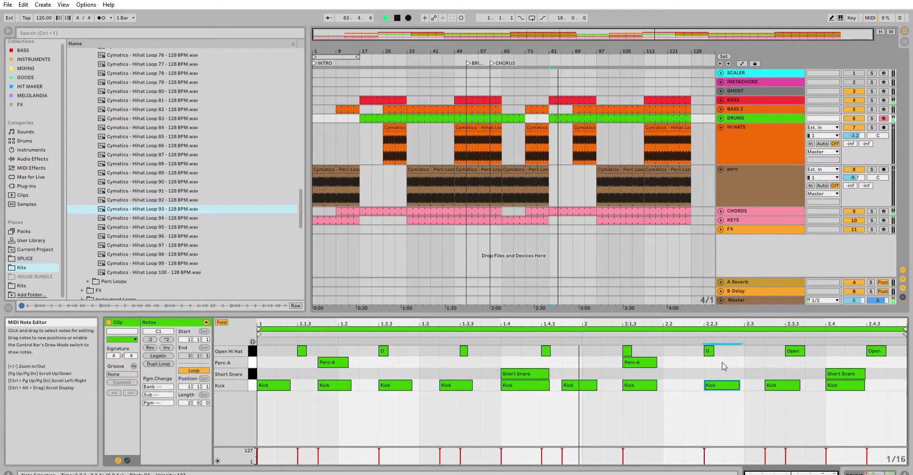
pyautogui.press('Left')
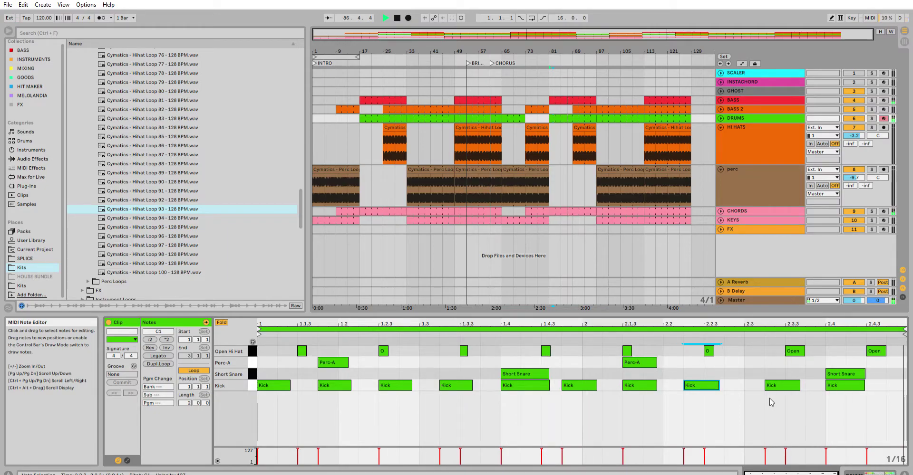
pyautogui.moveTo(582, 50); pyautogui.dragTo(583, 37)
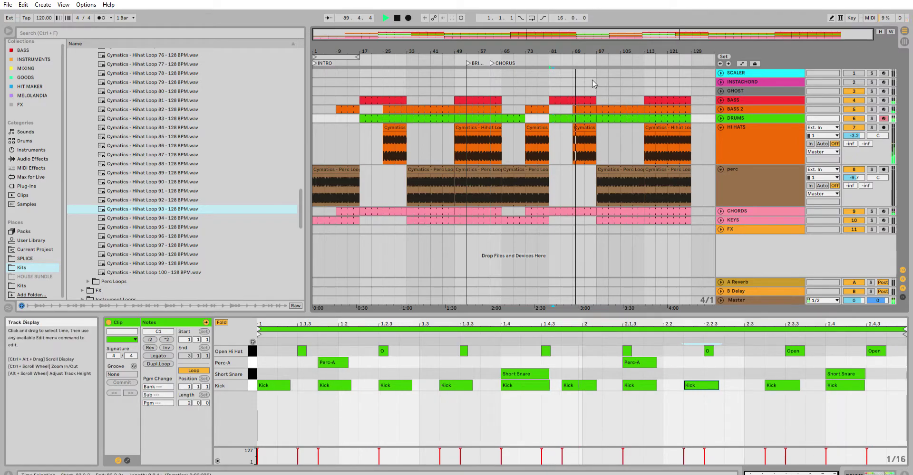
pyautogui.click(589, 125)
pyautogui.click(590, 124)
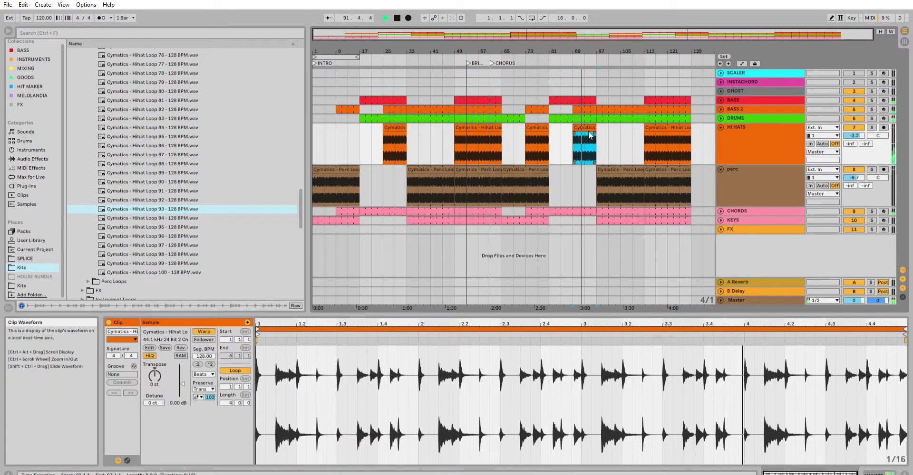
pyautogui.press('Delete')
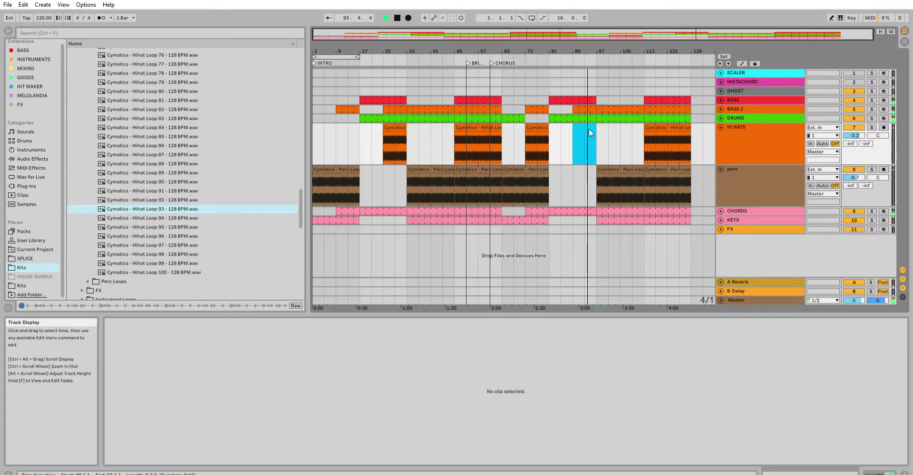
pyautogui.hotkey('ctrl', 'v')
# - Play the Arrangement from the perc clip at bar 97 to check the section that follows
pyautogui.click(593, 174)
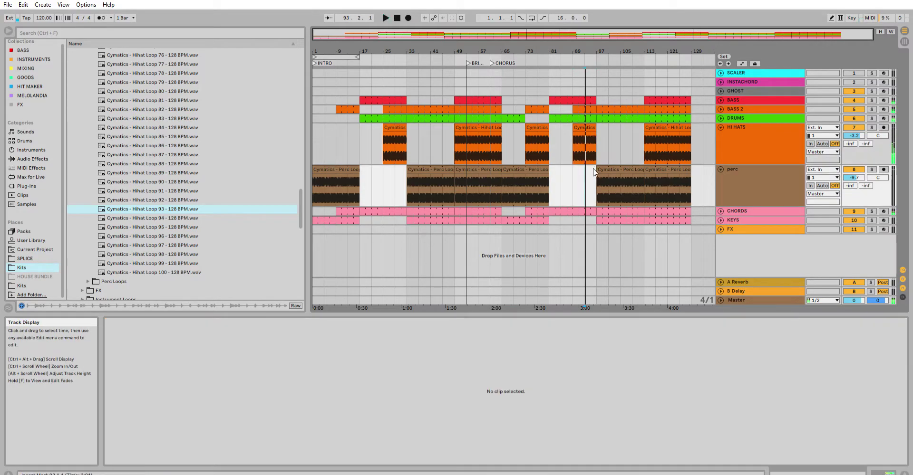
pyautogui.click(594, 172)
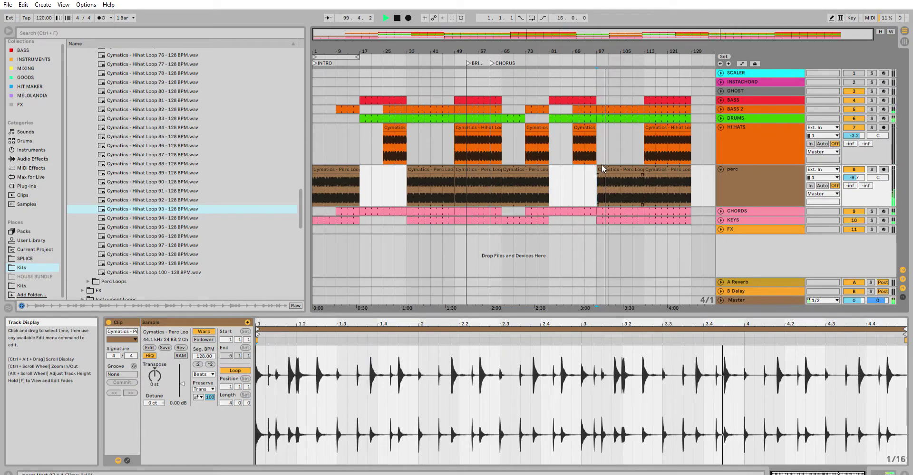
# - Delete the perc clip spanning bars 97 to 113 and trim the start of the bar 33 perc clip to bar 41
pyautogui.click(600, 167)
pyautogui.press('Delete')
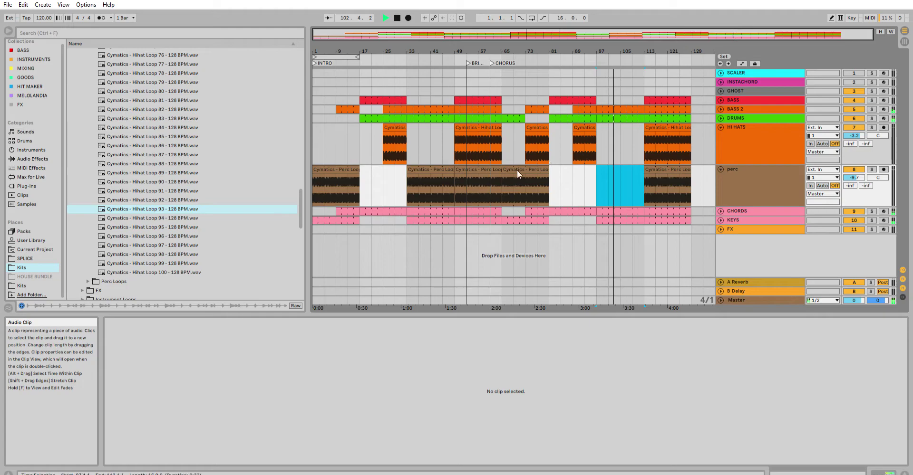
pyautogui.click(408, 178)
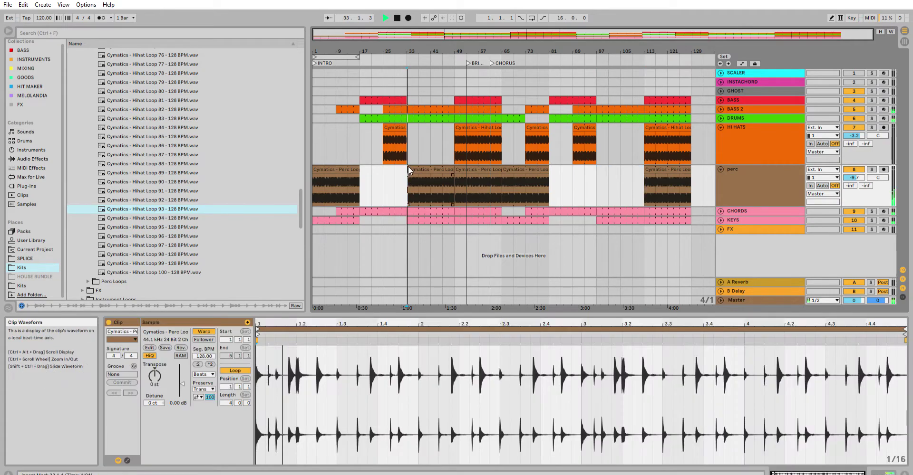
pyautogui.moveTo(410, 164); pyautogui.dragTo(430, 166)
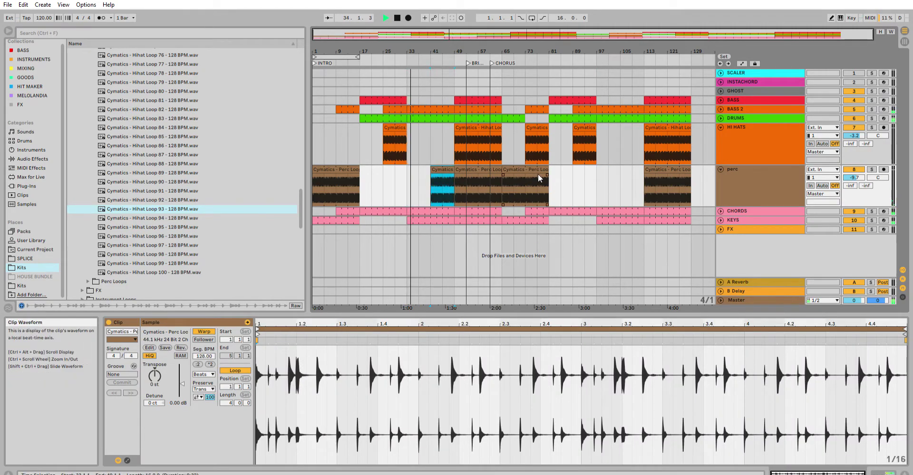
# - Play from bar 113 and extend the start of the perc clip there back to bar 105
pyautogui.click(631, 175)
pyautogui.press('space')
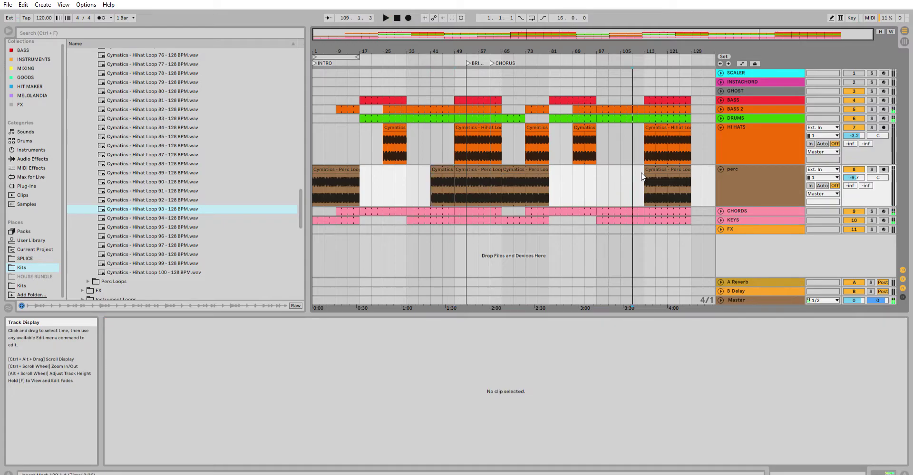
pyautogui.click(645, 175)
pyautogui.press('space')
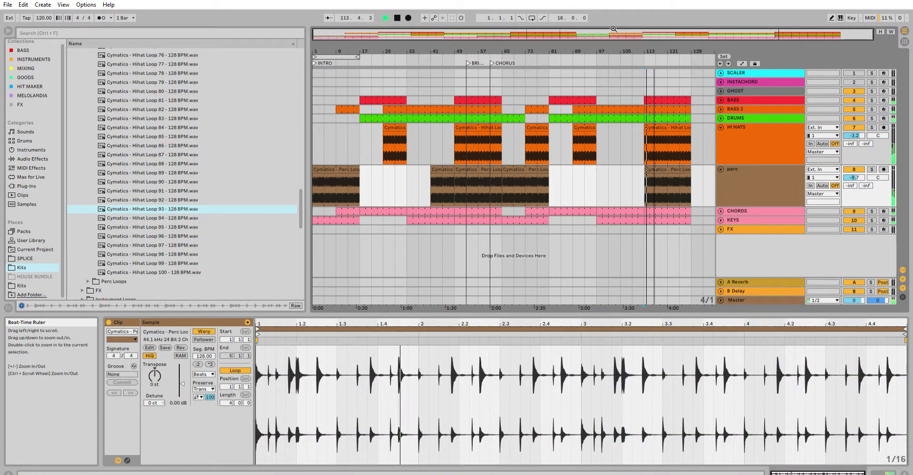
pyautogui.moveTo(645, 169); pyautogui.dragTo(628, 161)
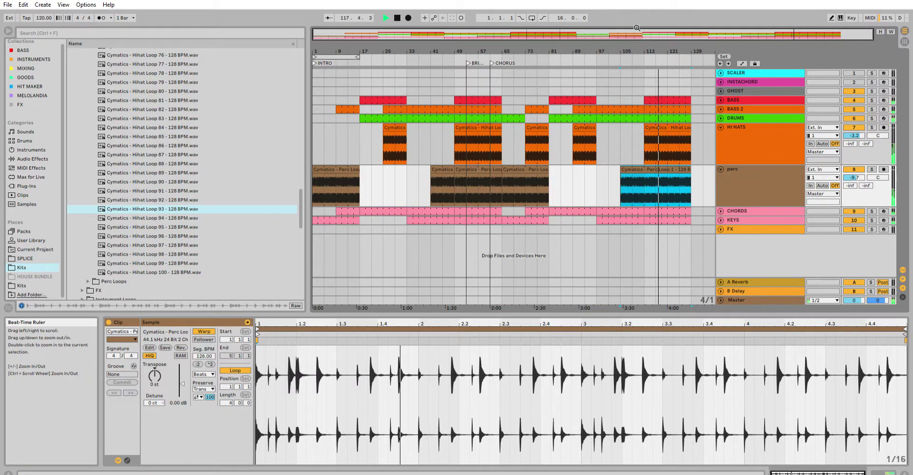
# - Duplicate the bar 113 section's clips to bar 129 and delete the BASS 2, perc and HI HATS copies
pyautogui.moveTo(692, 211); pyautogui.dragTo(648, 92)
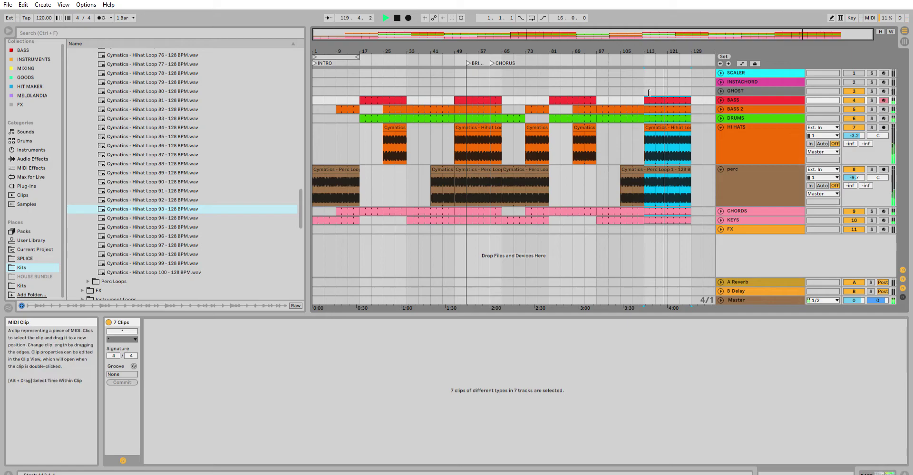
pyautogui.hotkey('ctrl', 'd')
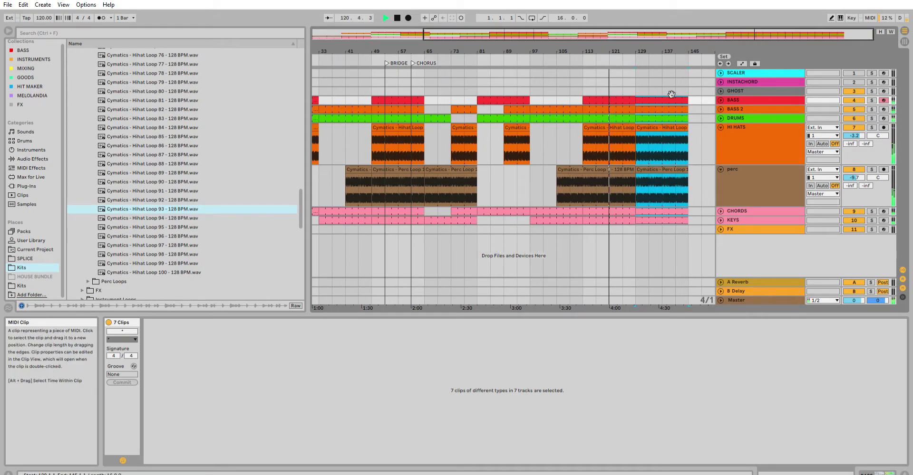
pyautogui.click(672, 99)
pyautogui.click(672, 106)
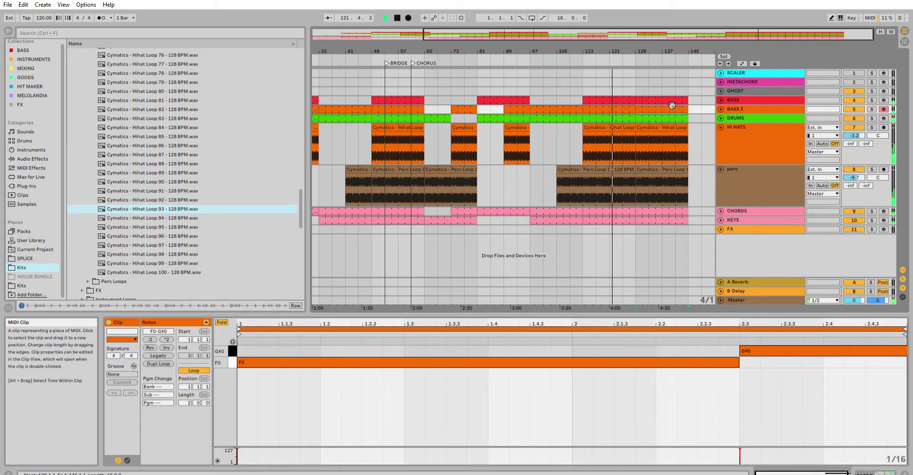
pyautogui.press('Delete')
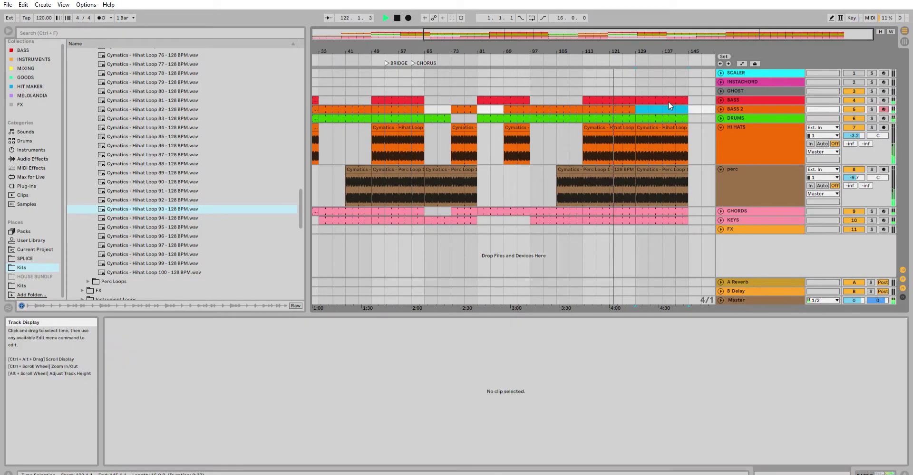
pyautogui.click(659, 128)
pyautogui.click(655, 166)
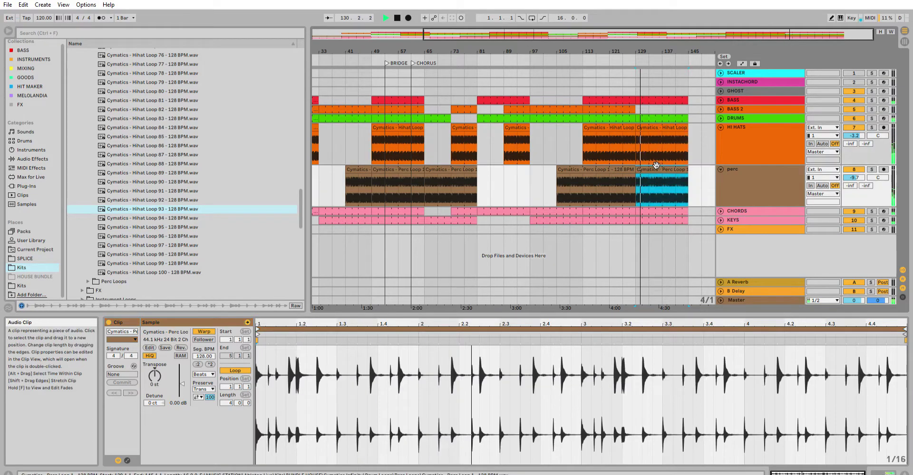
pyautogui.press('Delete')
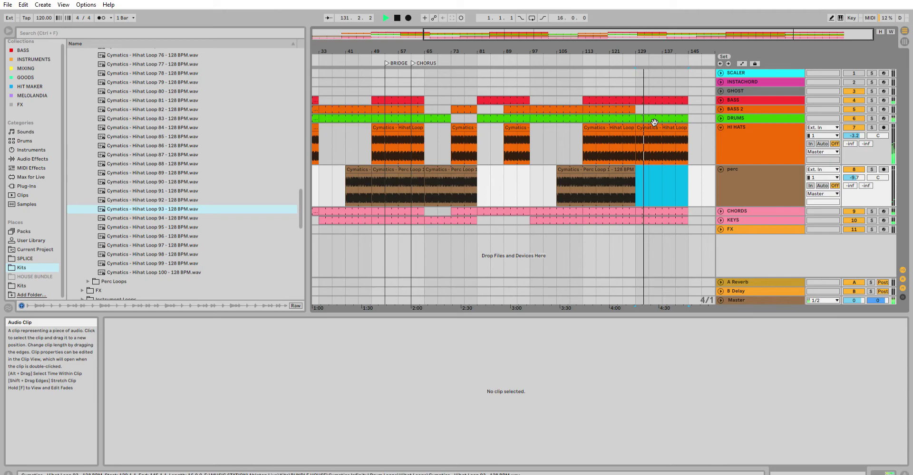
pyautogui.click(660, 128)
pyautogui.press('Delete')
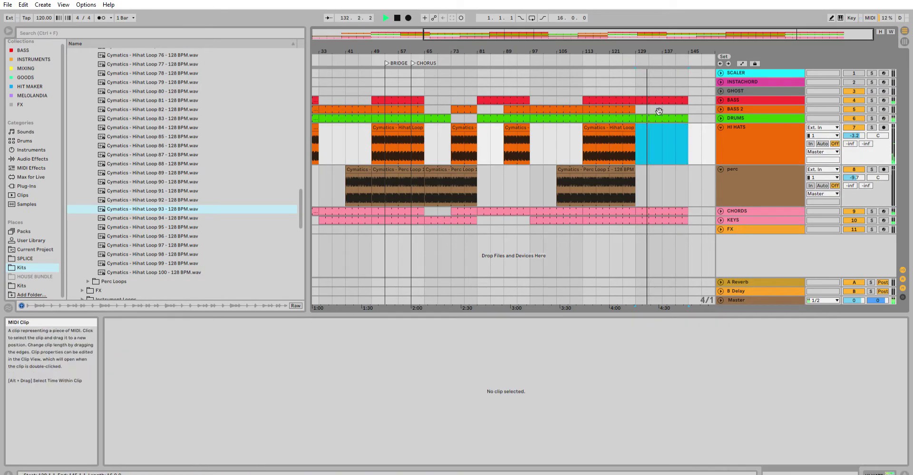
# - Delete all Open Hi Hat notes from the DRUMS clip at bar 129
pyautogui.click(661, 119)
pyautogui.click(230, 352)
pyautogui.press('Delete')
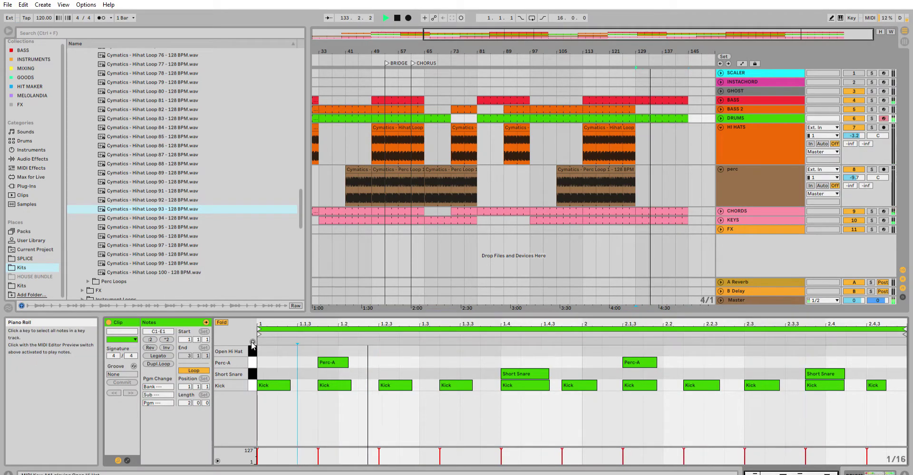
# - Shorten the final DRUMS and BASS clips to end at bar 137 and the final CHORDS clip to end at bar 141
pyautogui.moveTo(627, 51); pyautogui.dragTo(562, 55)
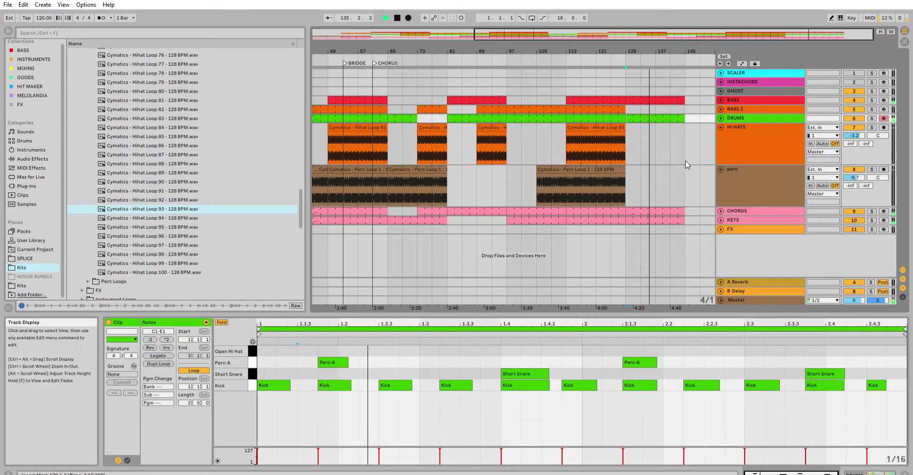
pyautogui.moveTo(684, 118); pyautogui.dragTo(654, 99)
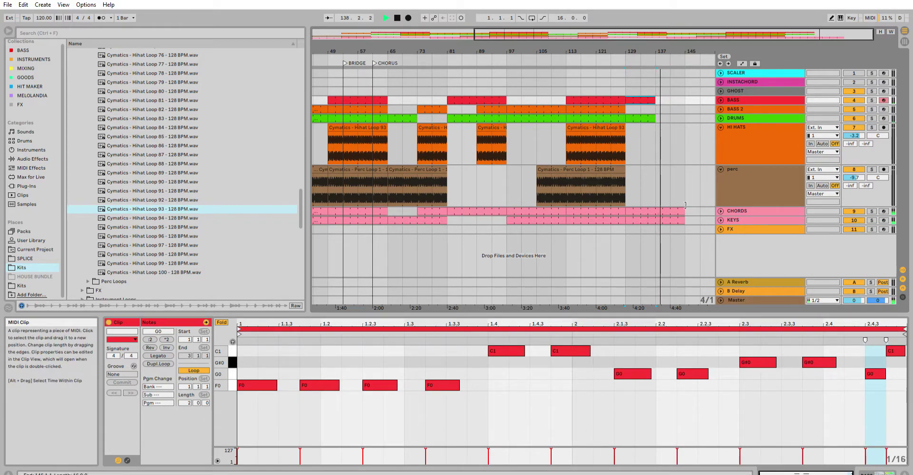
pyautogui.moveTo(686, 206); pyautogui.dragTo(670, 208)
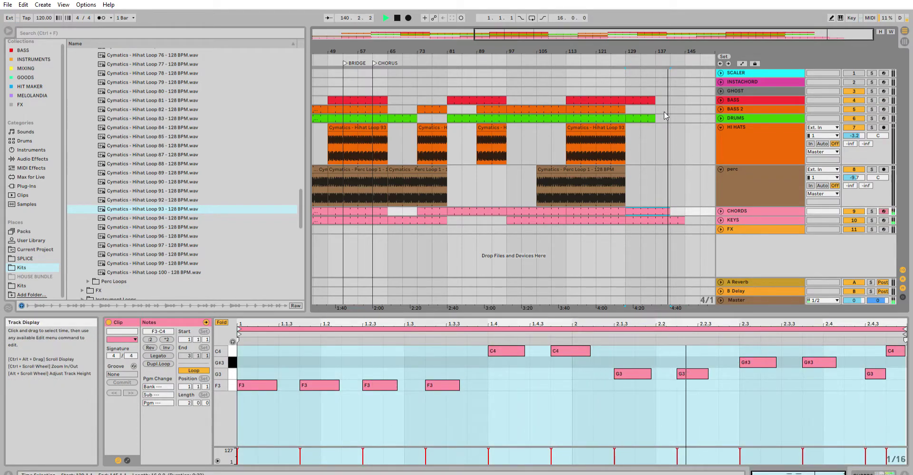
pyautogui.moveTo(658, 51); pyautogui.dragTo(649, 13)
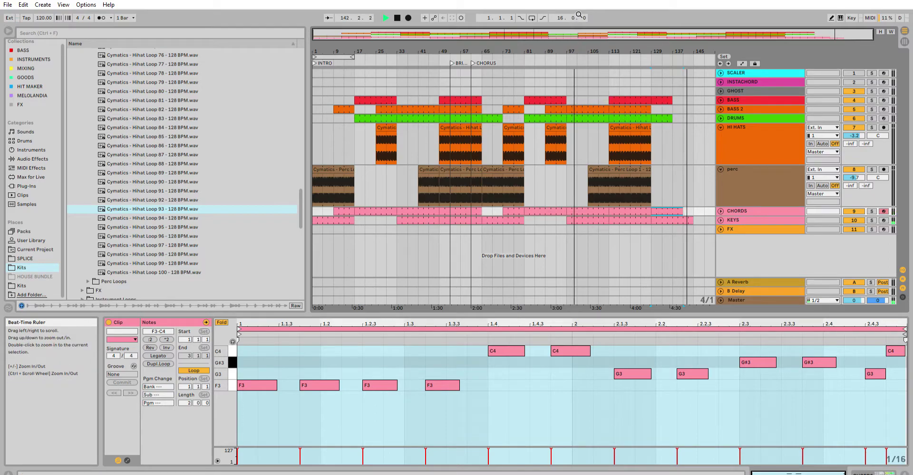
pyautogui.press('space')
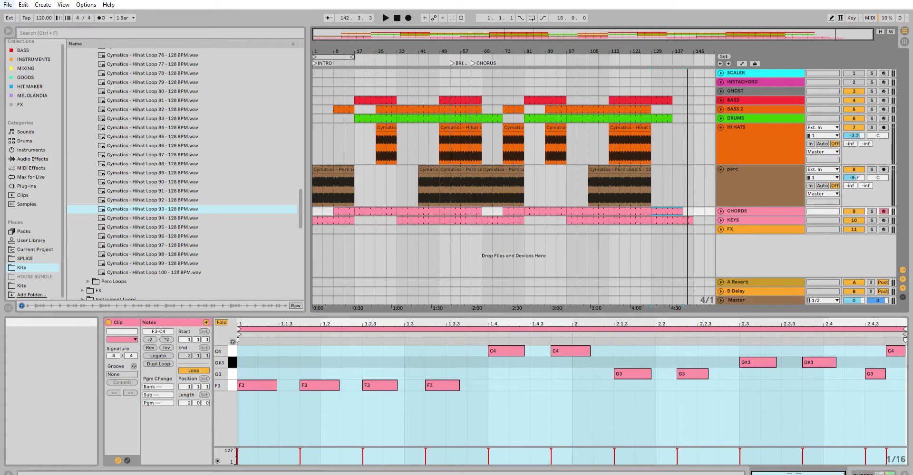
# - Find the Velocity MIDI effect's Dynamic I preset and add it ahead of the House Drum Rack on the DRUMS track
pyautogui.click(757, 119)
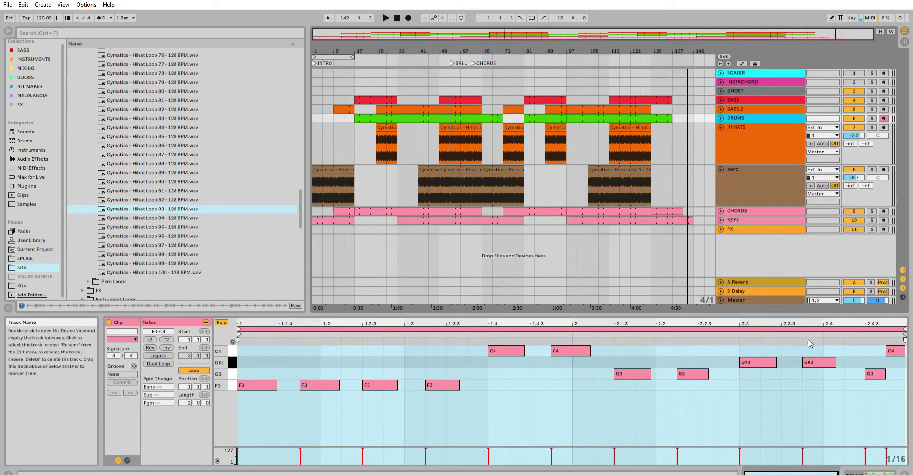
pyautogui.click(875, 474)
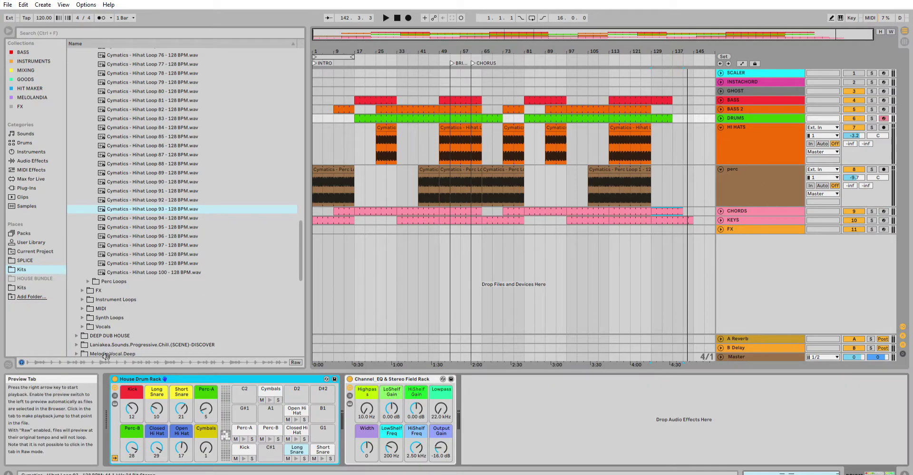
pyautogui.click(26, 161)
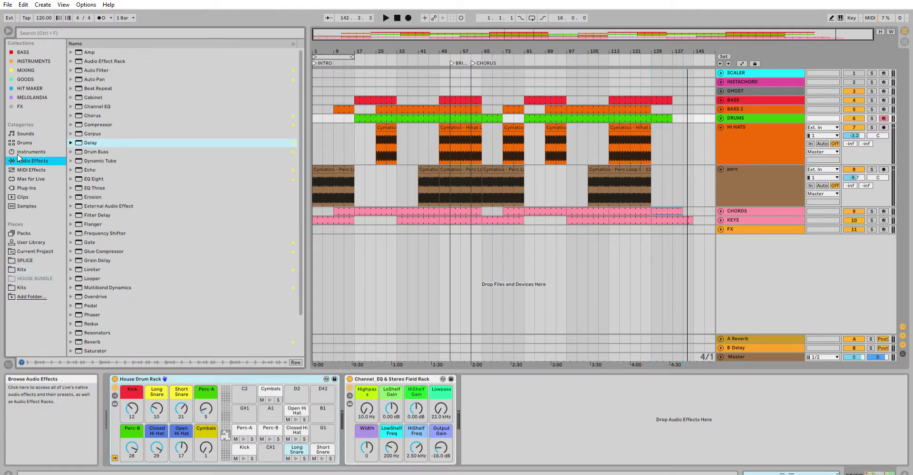
pyautogui.click(27, 167)
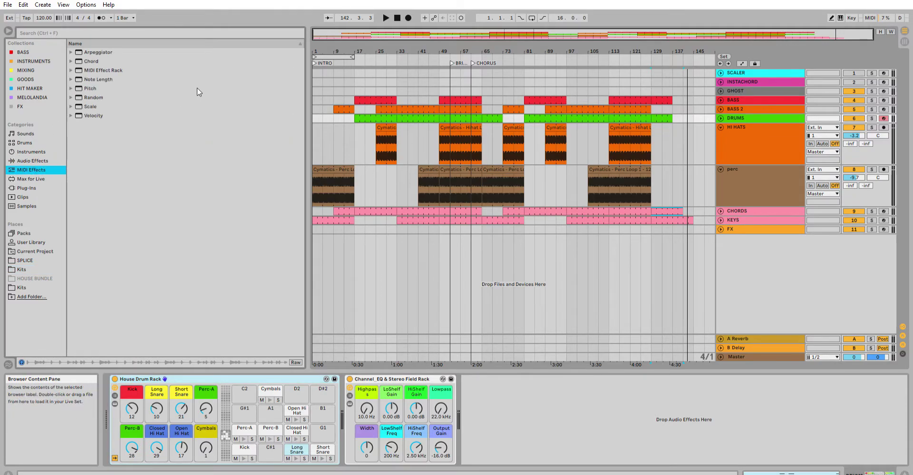
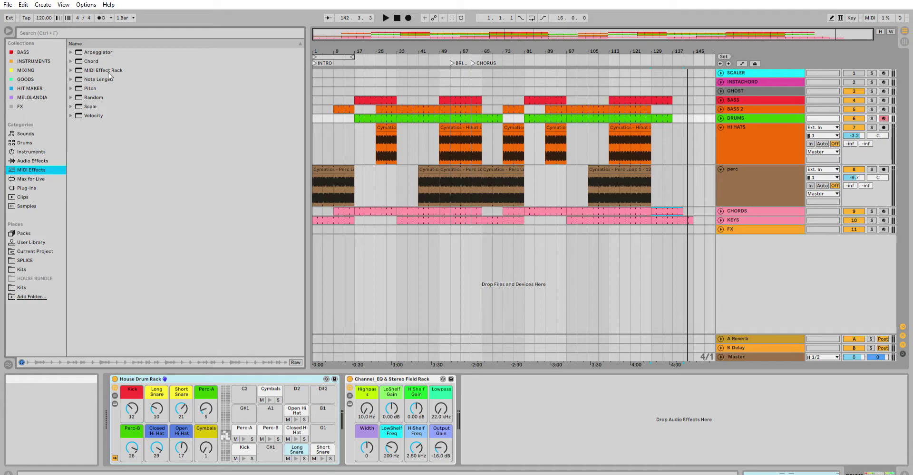
pyautogui.click(30, 179)
pyautogui.click(32, 160)
pyautogui.click(32, 170)
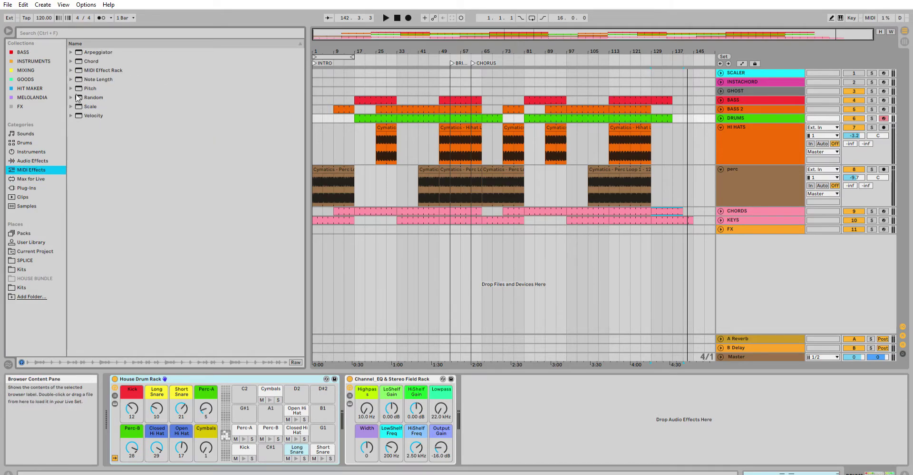
pyautogui.click(71, 107)
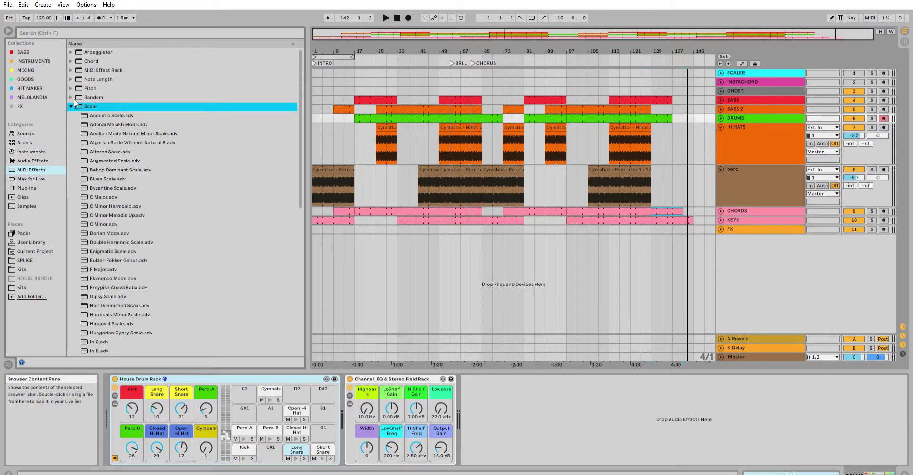
pyautogui.click(71, 107)
pyautogui.click(71, 115)
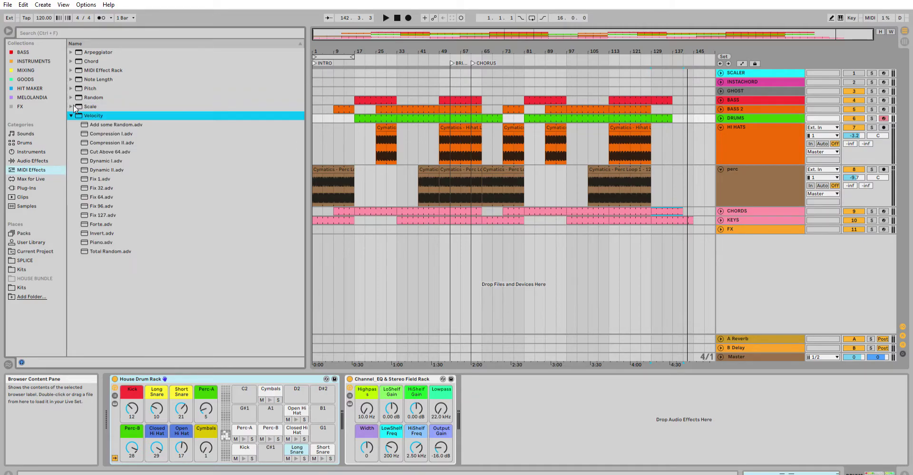
pyautogui.moveTo(105, 161); pyautogui.dragTo(744, 118)
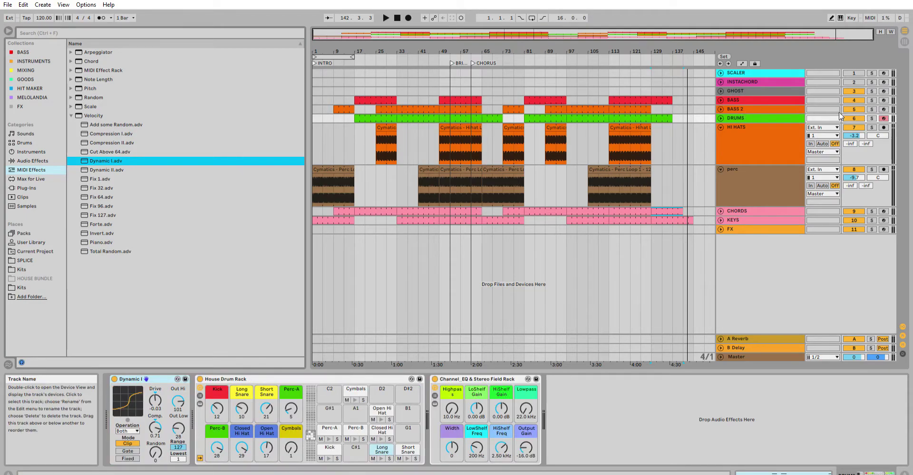
# - Solo the DRUMS track and play it from bar 49 to audition the Velocity effect
pyautogui.click(871, 119)
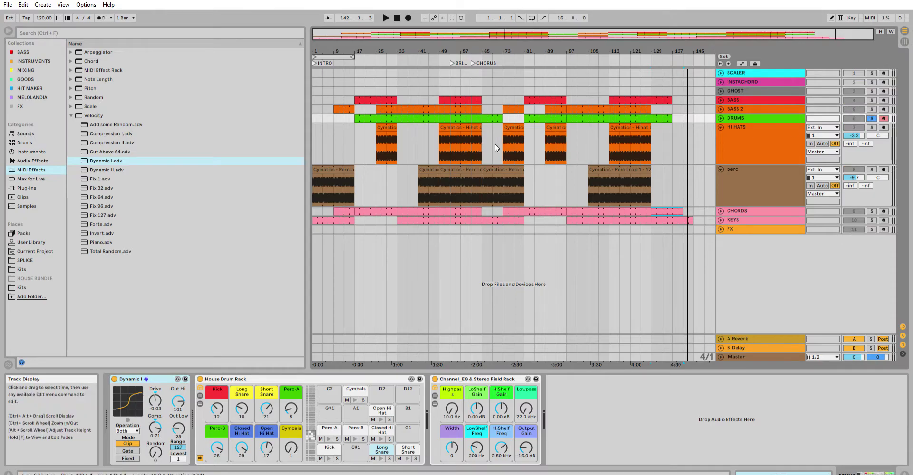
pyautogui.click(732, 118)
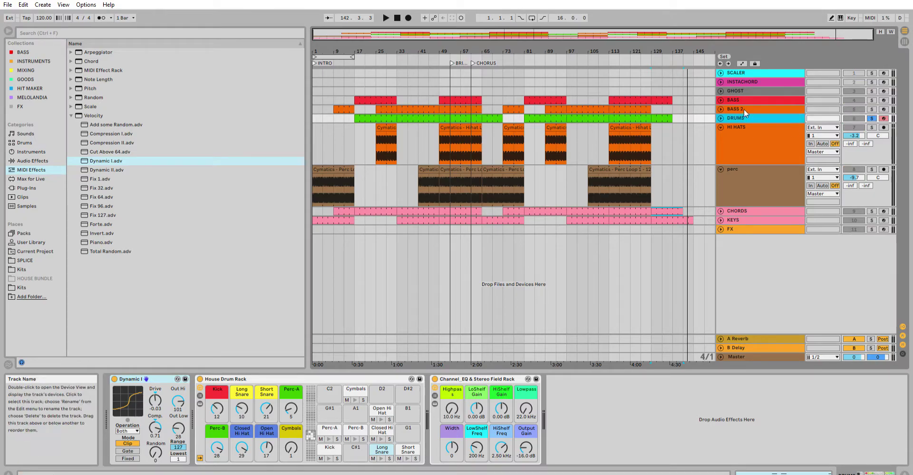
pyautogui.moveTo(449, 51); pyautogui.dragTo(496, 64)
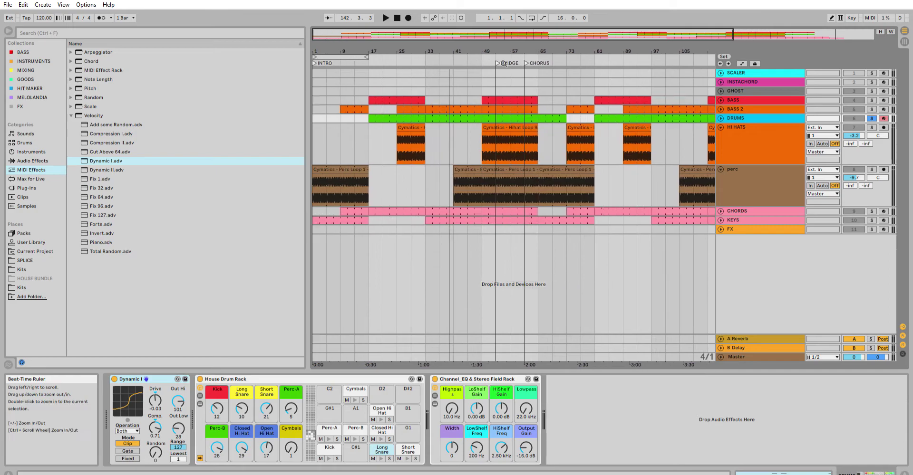
pyautogui.click(505, 116)
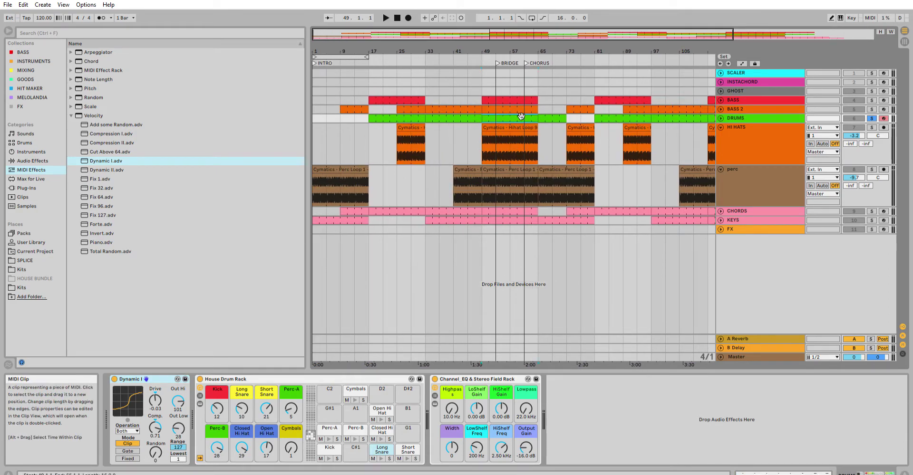
pyautogui.press('space')
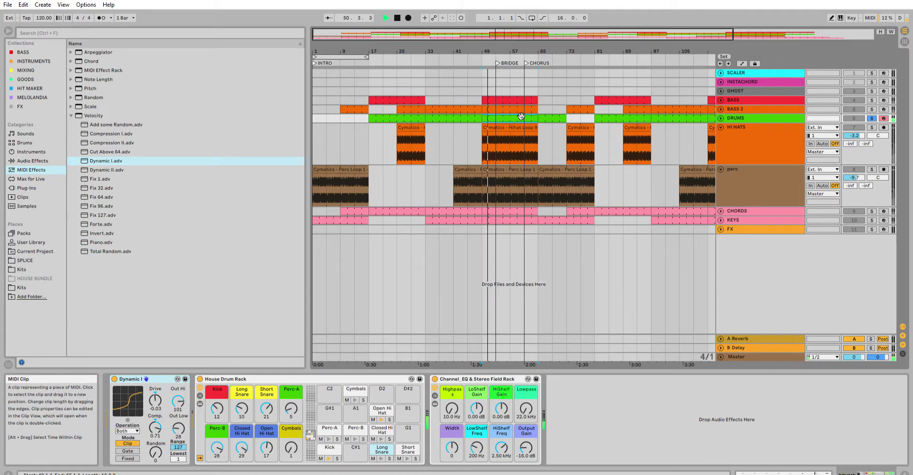
pyautogui.press('space')
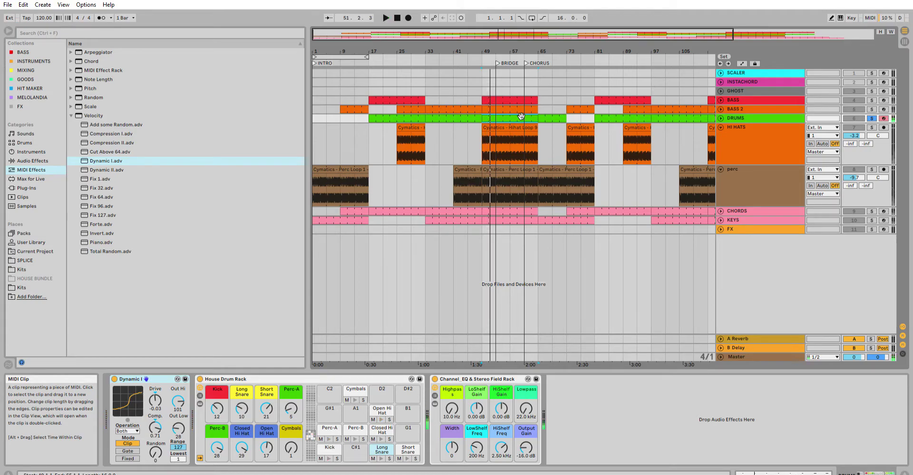
# - Add the Velocity effect's Dynamic I preset ahead of the instruments on the BASS and BASS 2 tracks
pyautogui.click(736, 105)
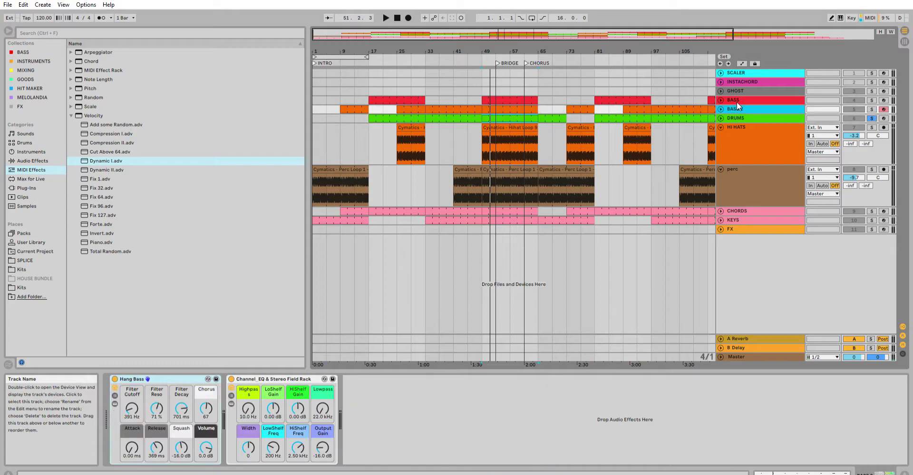
pyautogui.click(734, 97)
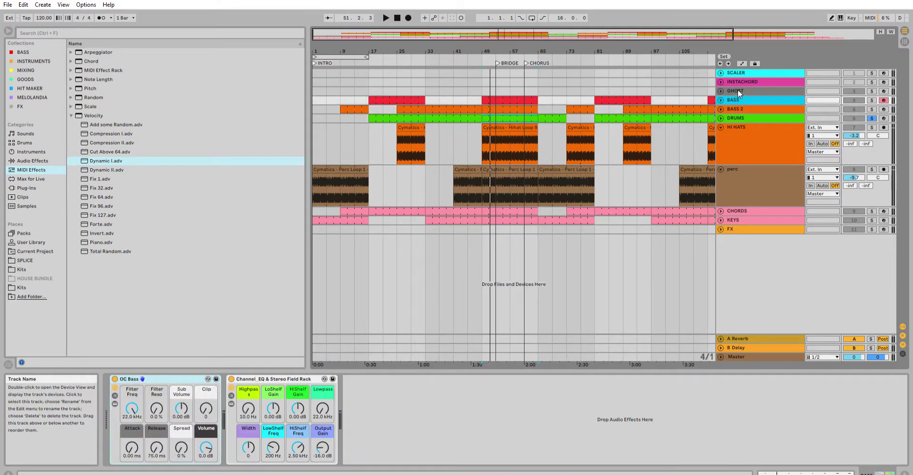
pyautogui.click(501, 95)
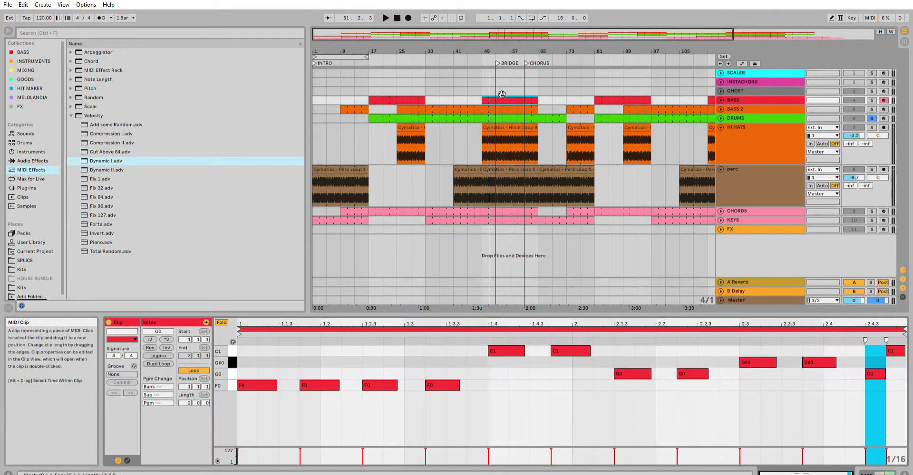
pyautogui.click(107, 160)
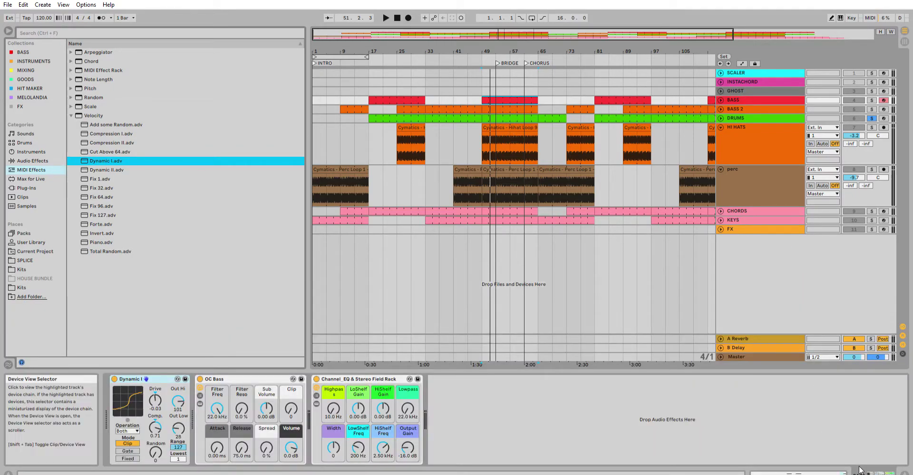
pyautogui.click(861, 472)
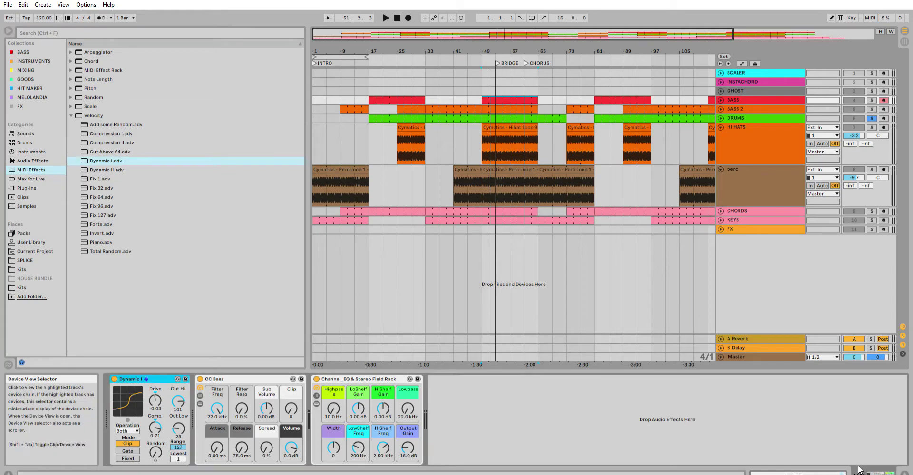
pyautogui.click(94, 158)
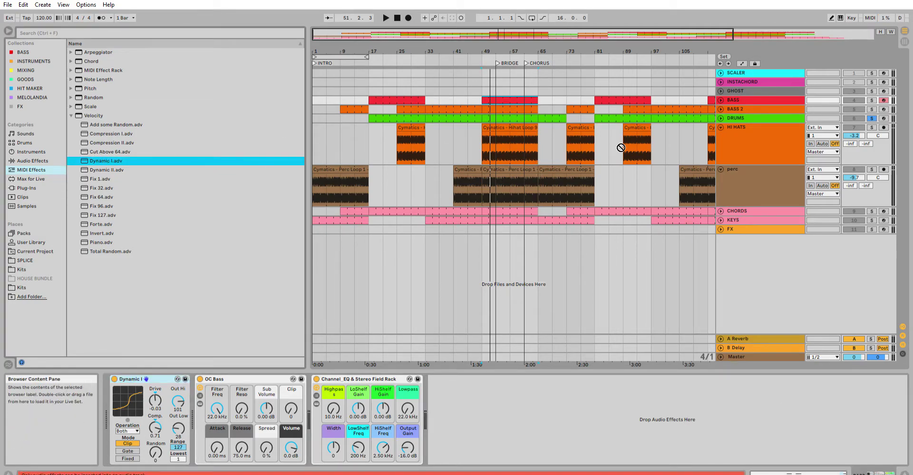
pyautogui.click(756, 107)
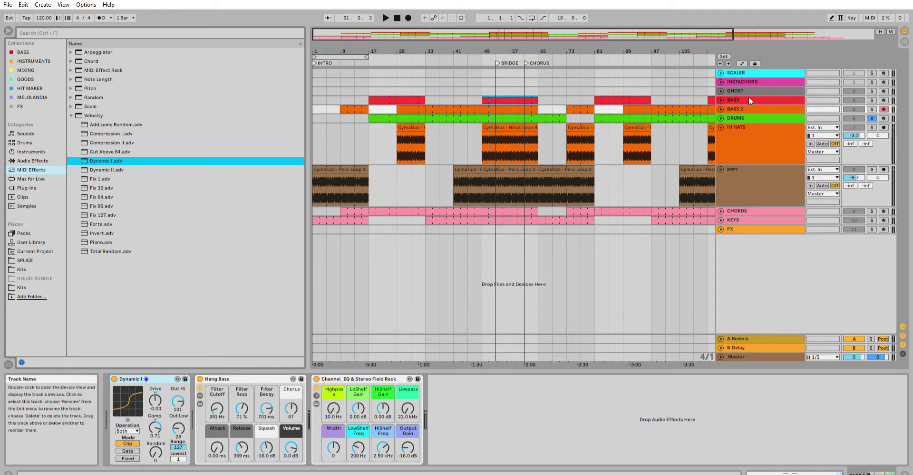
# - Add the Dynamic I velocity preset ahead of the instruments on the CHORDS and KEYS tracks
pyautogui.click(743, 171)
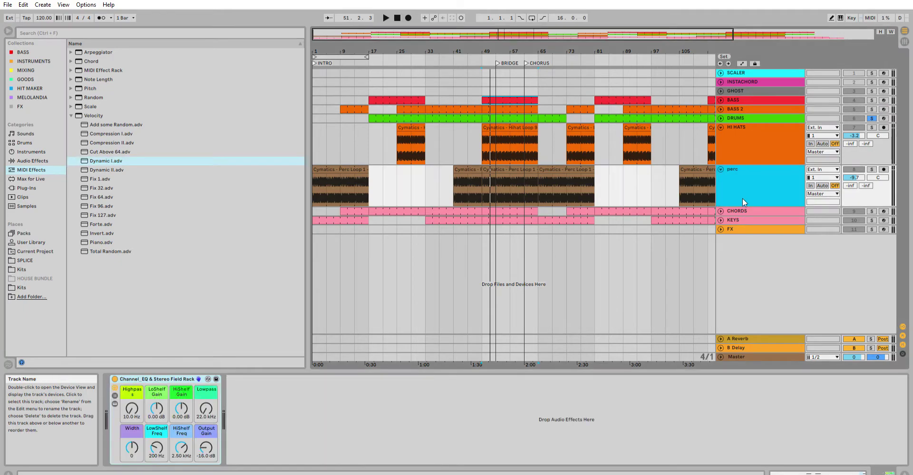
pyautogui.click(742, 211)
pyautogui.click(95, 158)
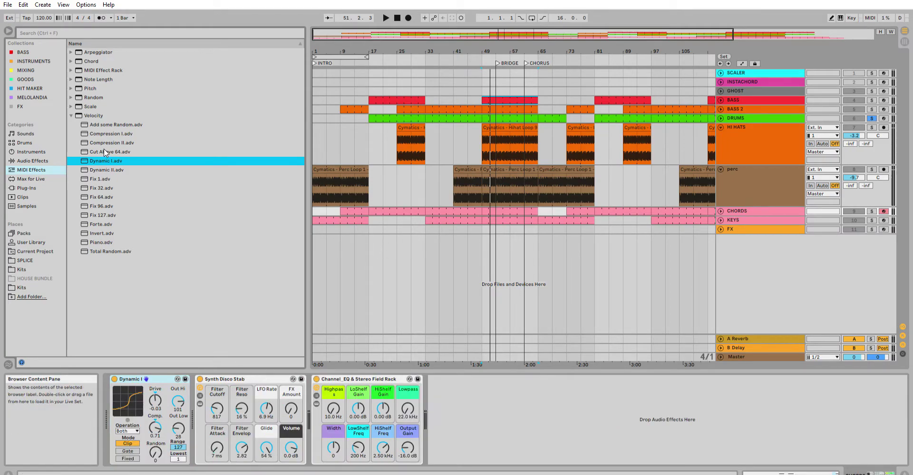
pyautogui.click(753, 220)
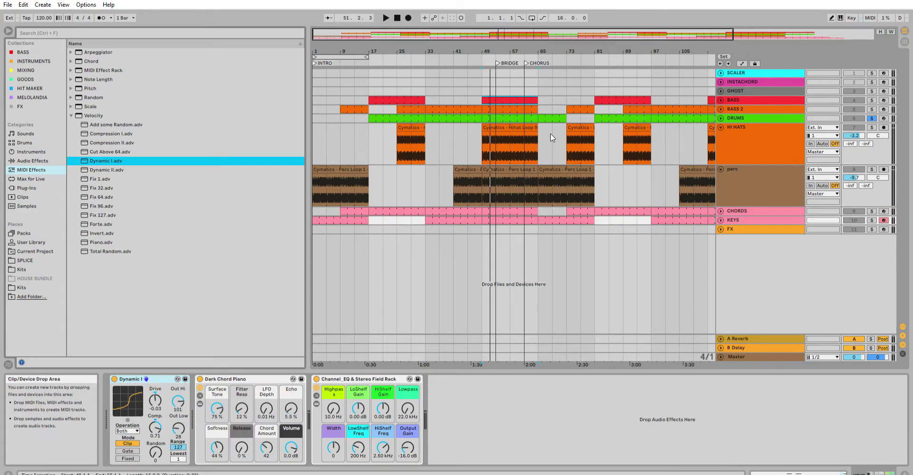
# - Replay the arrangement from bar 49 and check the devices on the perc, HI HATS and BASS 2 tracks
pyautogui.press('space')
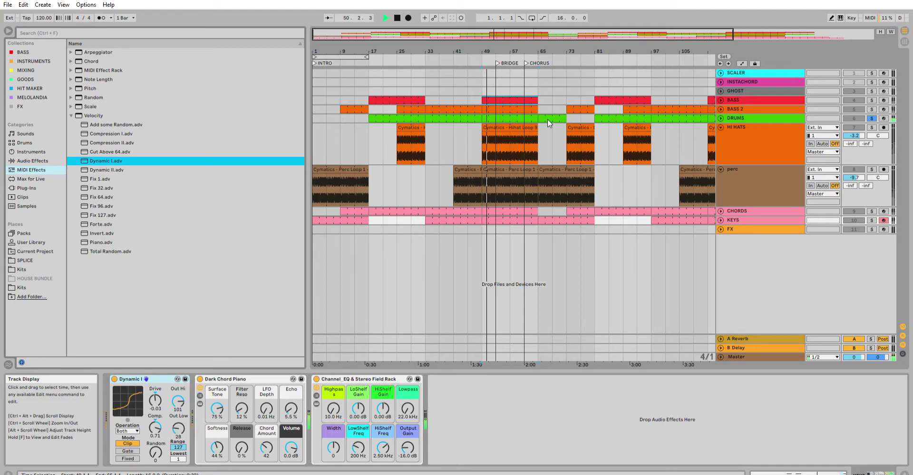
pyautogui.press('space')
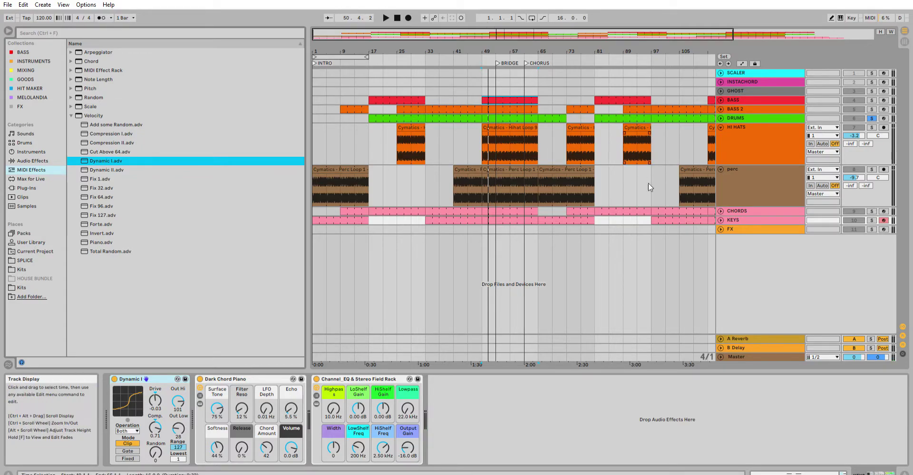
pyautogui.click(743, 177)
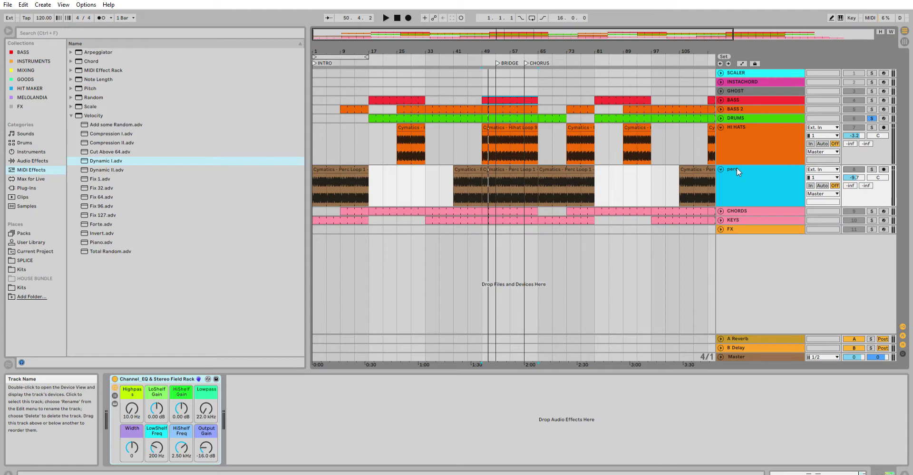
pyautogui.press('space')
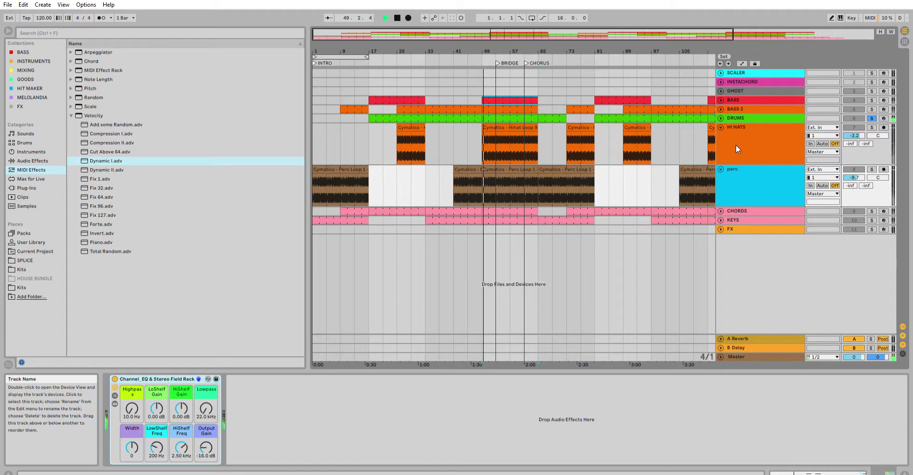
pyautogui.click(735, 151)
pyautogui.click(740, 110)
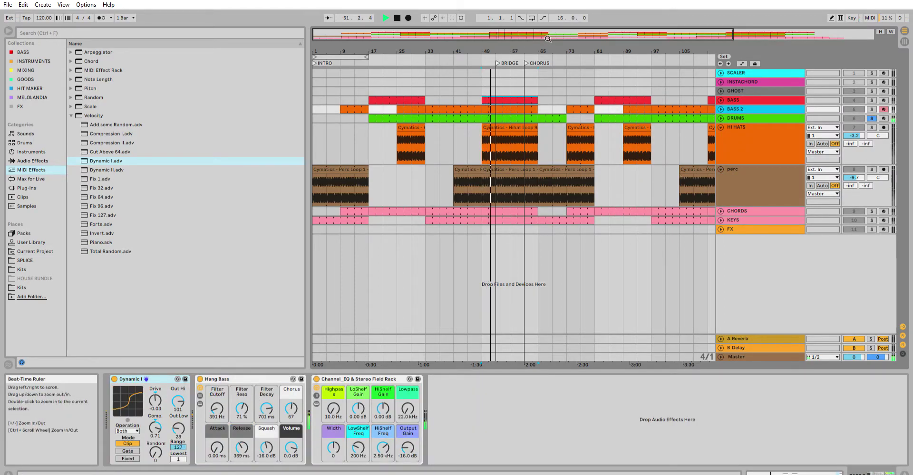
# - Unsolo the DRUMS track and play the full arrangement from the beginning
pyautogui.moveTo(547, 38); pyautogui.dragTo(525, 8)
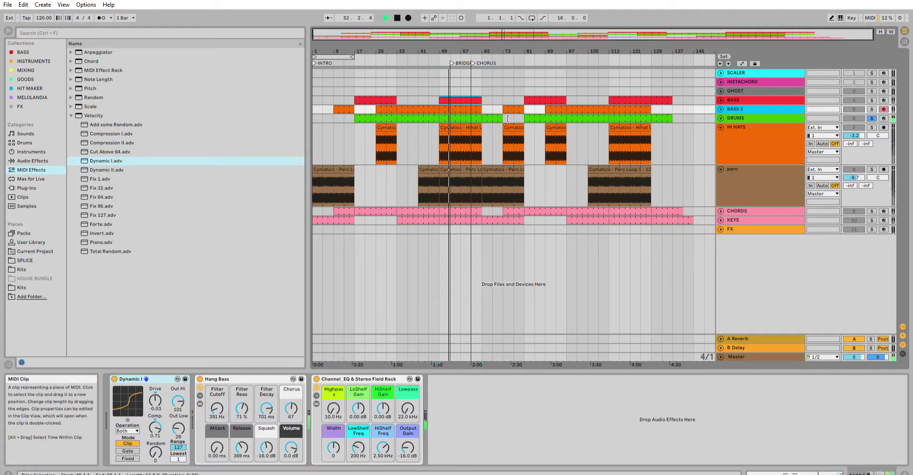
pyautogui.click(385, 17)
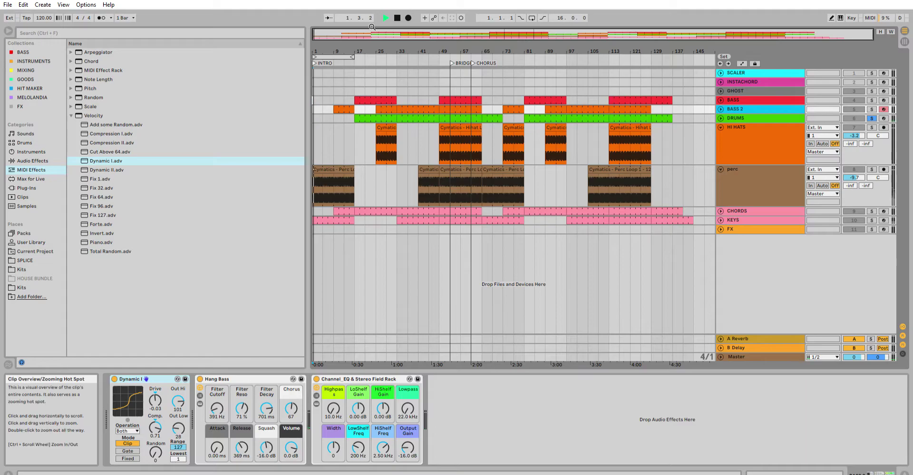
pyautogui.press('space')
pyautogui.click(871, 118)
pyautogui.press('space')
pyautogui.click(754, 118)
pyautogui.click(751, 127)
pyautogui.click(743, 107)
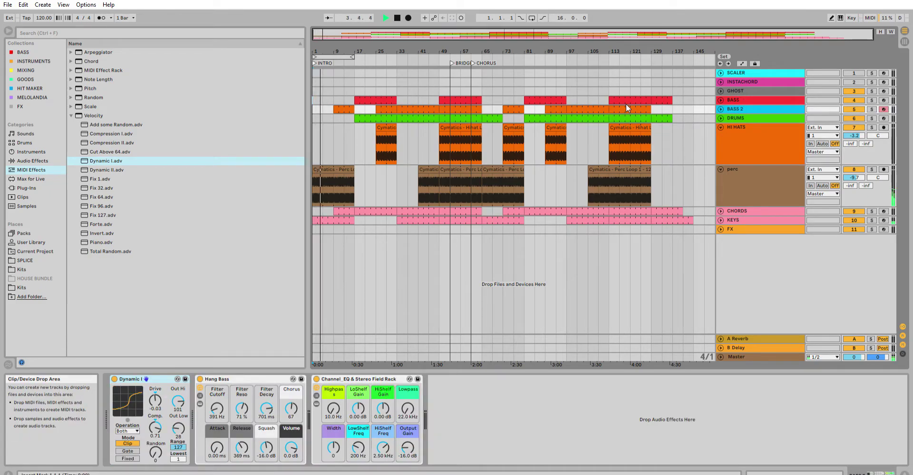
# - Switch to the session mixer and set the Master Bus Rack's Output Gain to 10 dB on the Master track
pyautogui.press('Tab')
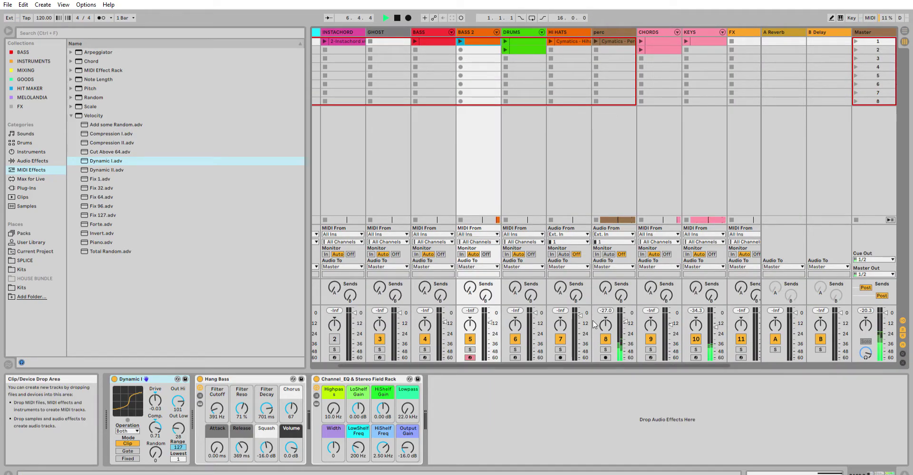
pyautogui.moveTo(670, 366); pyautogui.dragTo(708, 366)
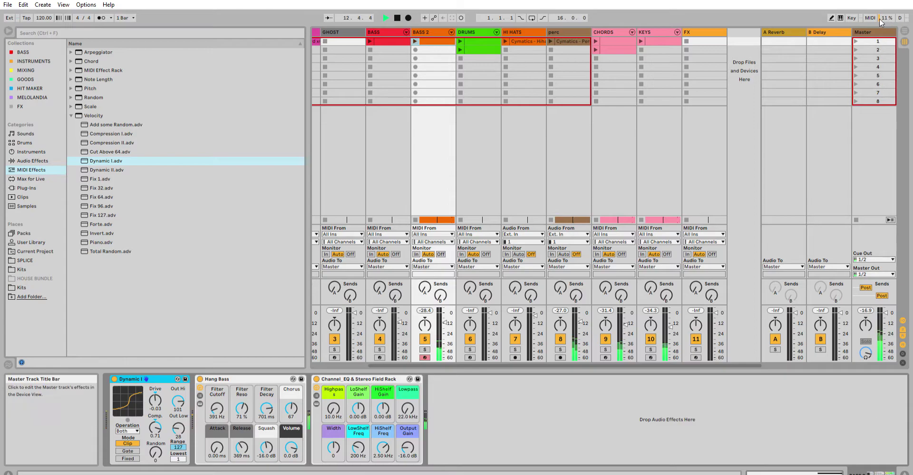
pyautogui.click(863, 32)
pyautogui.click(205, 446)
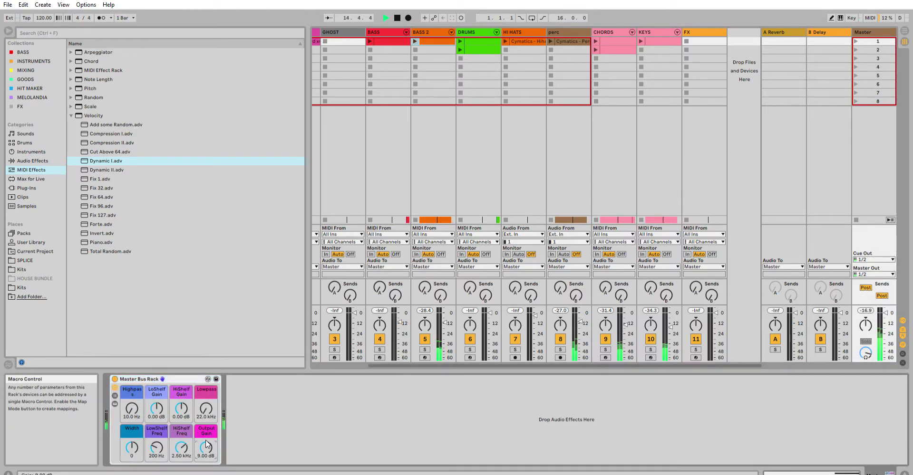
pyautogui.moveTo(206, 441); pyautogui.dragTo(206, 435)
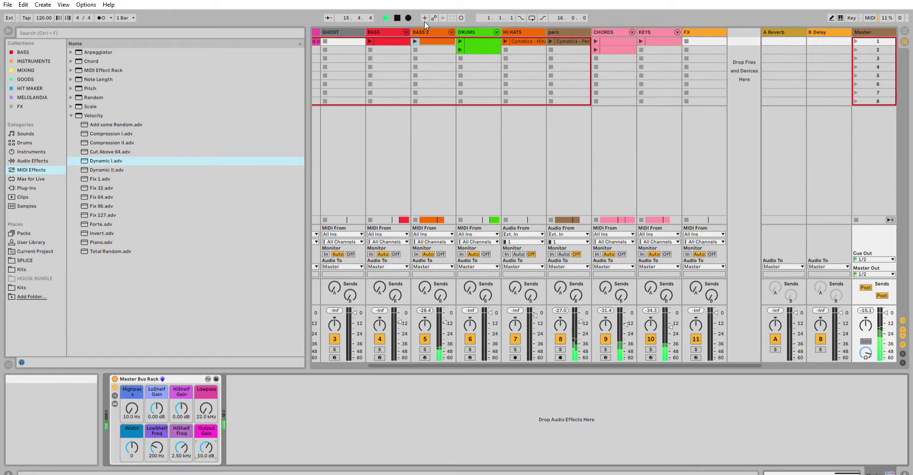
# - Show the BASS 2 channel EQ rack's devices and set its Lowpass to 1.45 kHz and its Highpass to 36.1 Hz
pyautogui.click(471, 155)
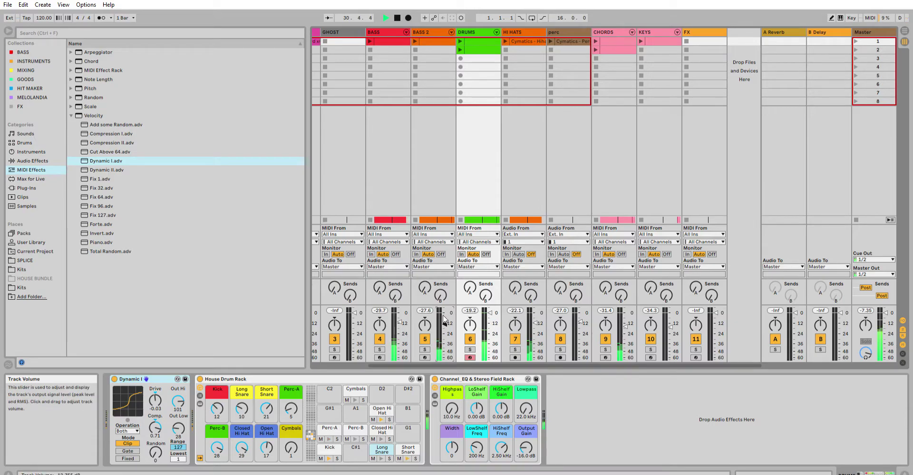
pyautogui.click(425, 32)
pyautogui.click(316, 403)
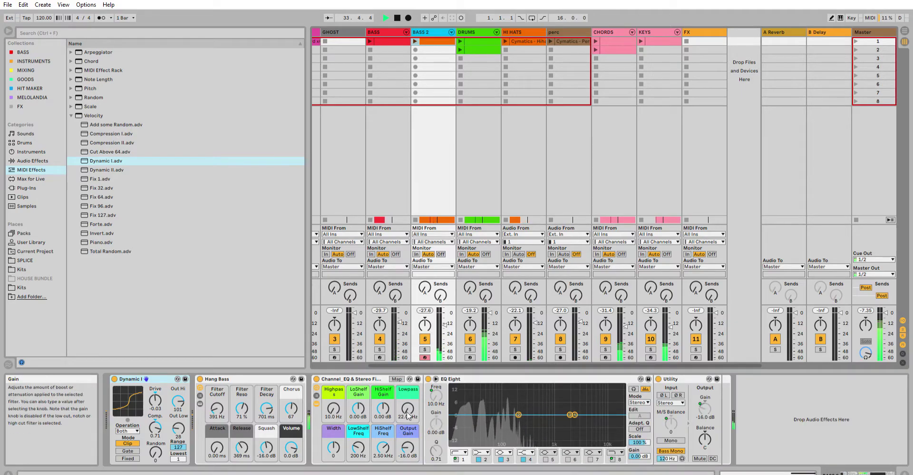
pyautogui.moveTo(407, 409); pyautogui.dragTo(407, 363)
pyautogui.moveTo(333, 410); pyautogui.dragTo(334, 392)
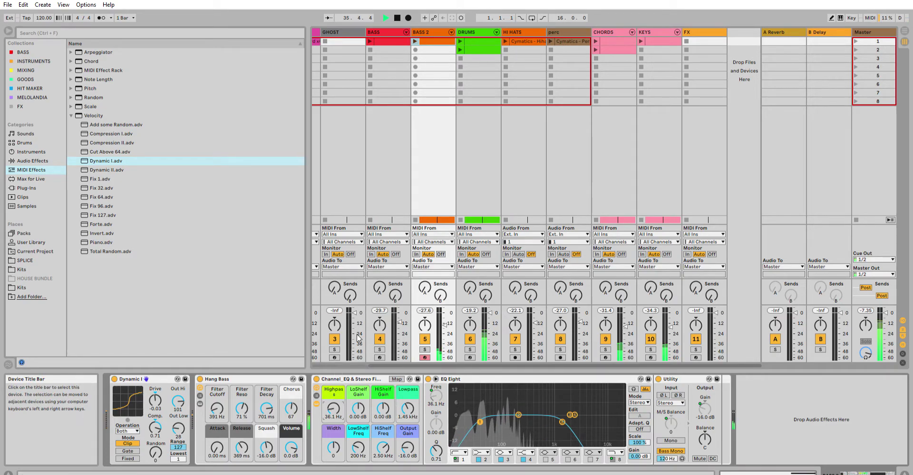
# - Show the BASS channel EQ rack's devices and lower its Lowpass to 390 Hz
pyautogui.click(384, 32)
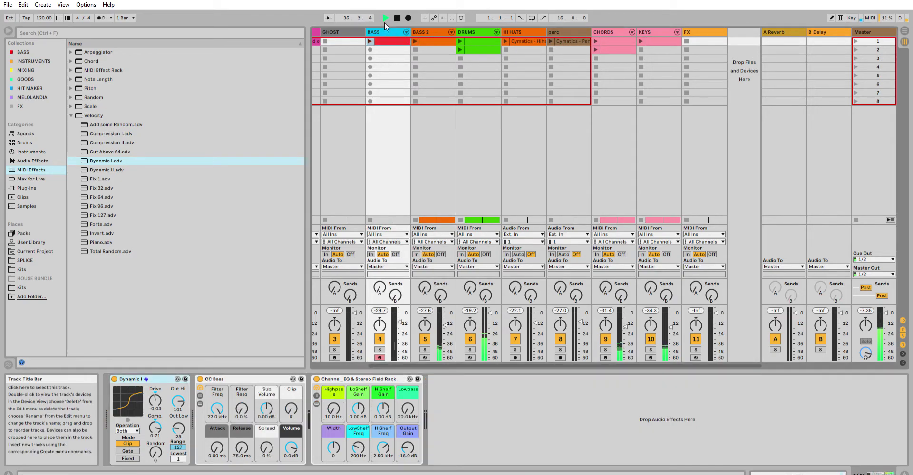
pyautogui.click(317, 403)
pyautogui.click(404, 391)
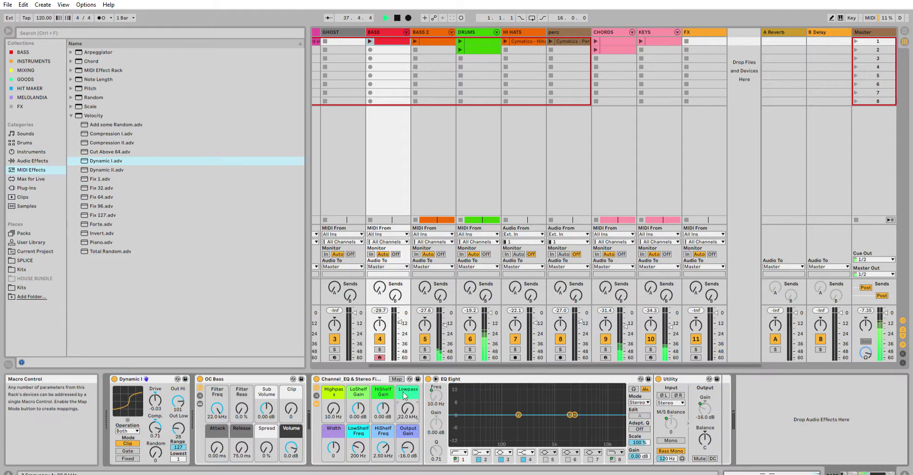
pyautogui.moveTo(407, 402); pyautogui.dragTo(406, 383)
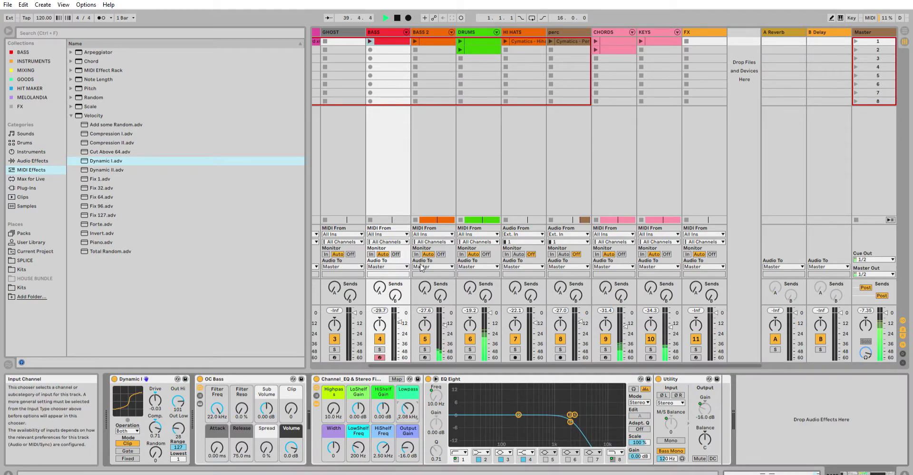
pyautogui.moveTo(407, 408); pyautogui.dragTo(409, 387)
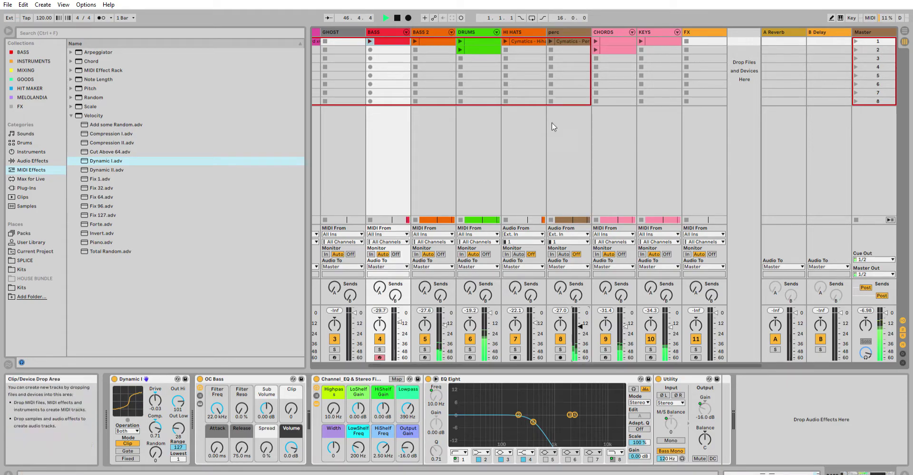
# - Show the CHORDS channel EQ rack's devices and raise its Highpass to 225 Hz
pyautogui.click(613, 31)
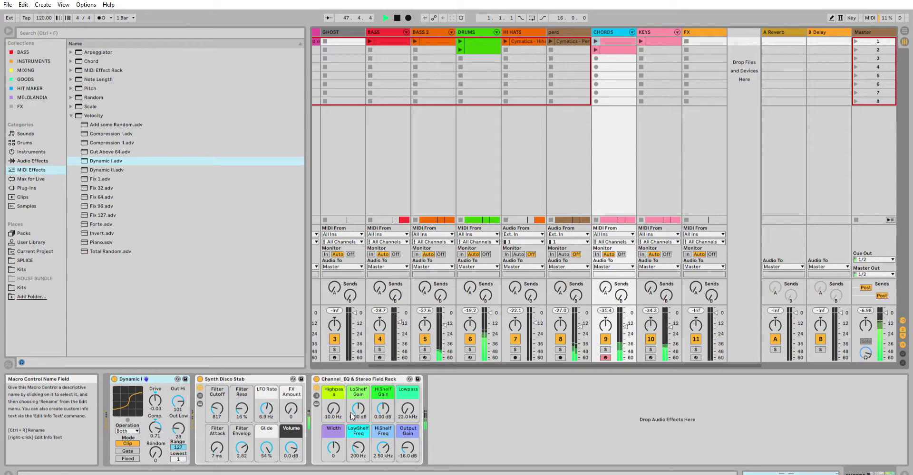
pyautogui.click(316, 404)
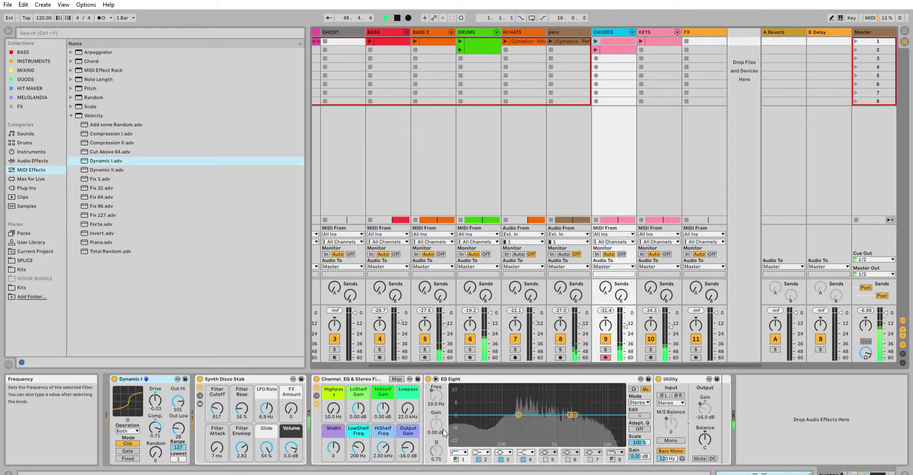
pyautogui.moveTo(334, 408); pyautogui.dragTo(334, 377)
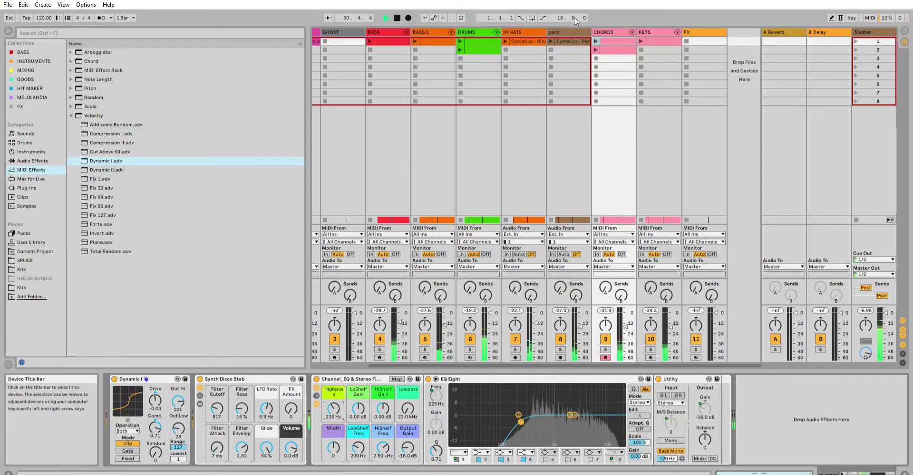
# - Show the KEYS channel EQ rack's devices and set its Highpass to 79.8 Hz and its Lowpass to 1.78 kHz
pyautogui.click(656, 31)
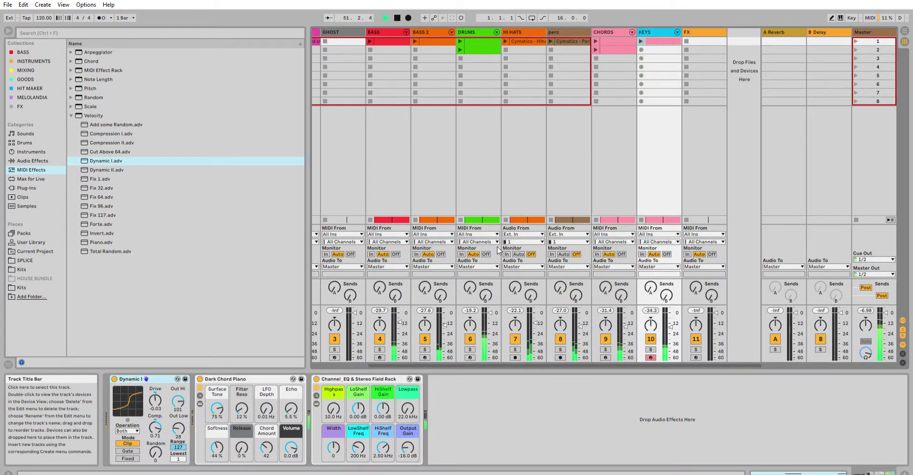
pyautogui.click(316, 404)
pyautogui.moveTo(333, 404); pyautogui.dragTo(332, 384)
pyautogui.moveTo(407, 405); pyautogui.dragTo(406, 377)
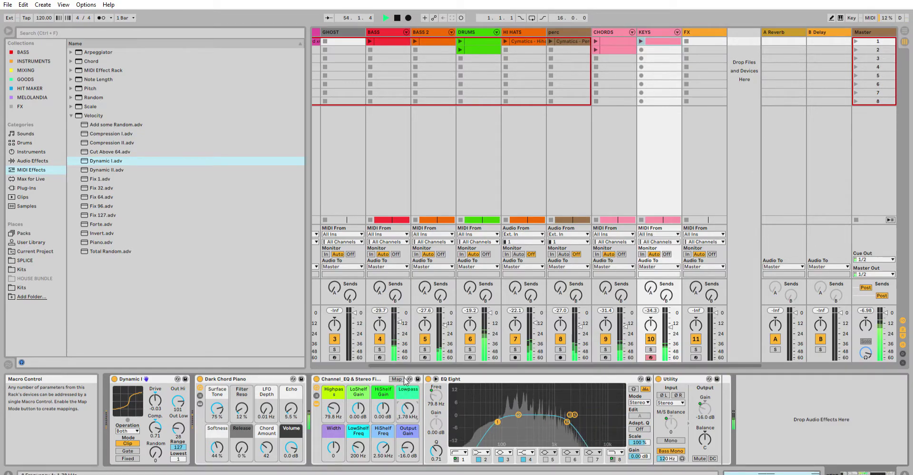
# - Set the BASS channel EQ rack's Lowpass to 257 Hz, keeping its Highpass at 10 Hz
pyautogui.click(386, 32)
pyautogui.moveTo(333, 400); pyautogui.dragTo(333, 408)
pyautogui.moveTo(406, 408)
pyautogui.mouseDown()
pyautogui.moveTo(406, 397)
pyautogui.moveTo(418, 402)
pyautogui.mouseUp()
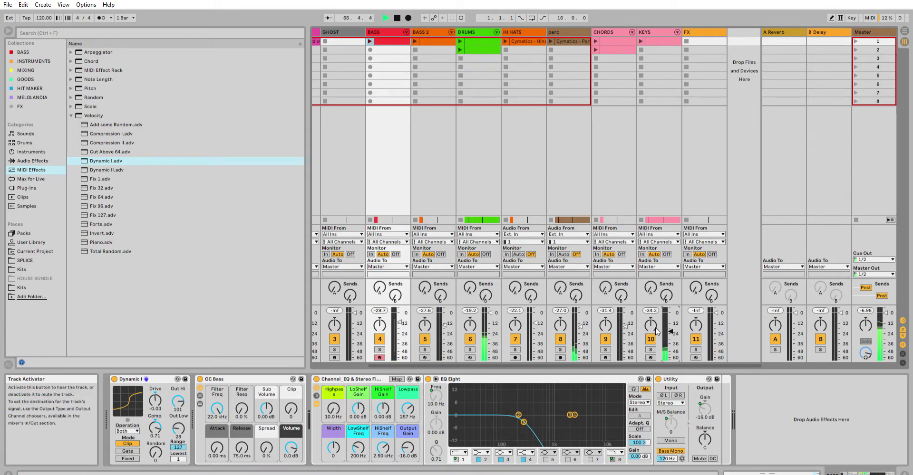
# - In the arrangement, shorten the HI HATS and BASS 2 clips before bar 81 to end at bar 80, and the perc clip halfway through bar 80
pyautogui.press('Tab')
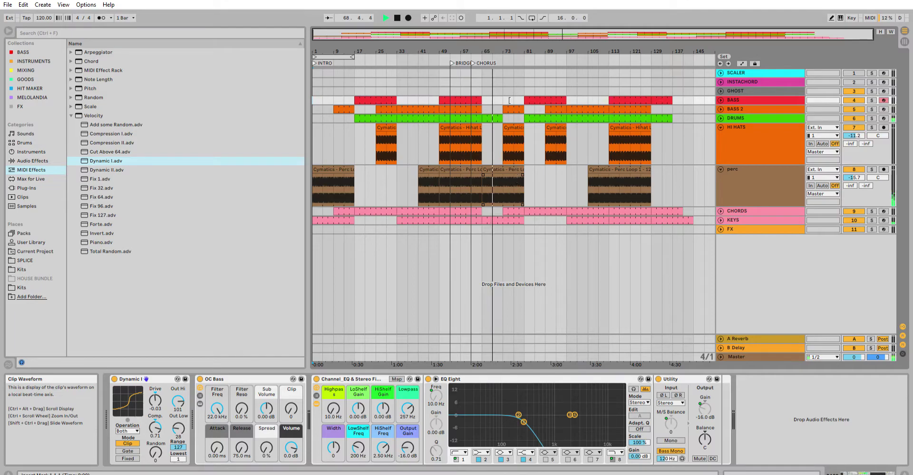
pyautogui.moveTo(503, 46); pyautogui.dragTo(525, 145)
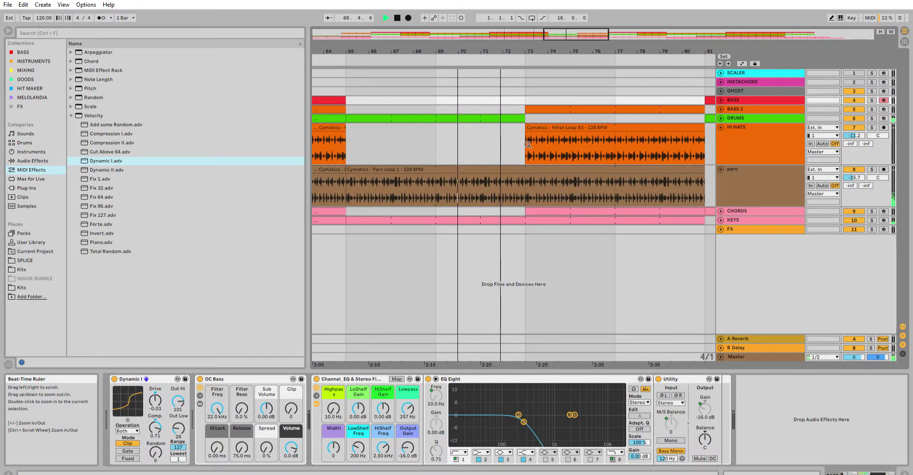
pyautogui.moveTo(615, 52); pyautogui.dragTo(446, 94)
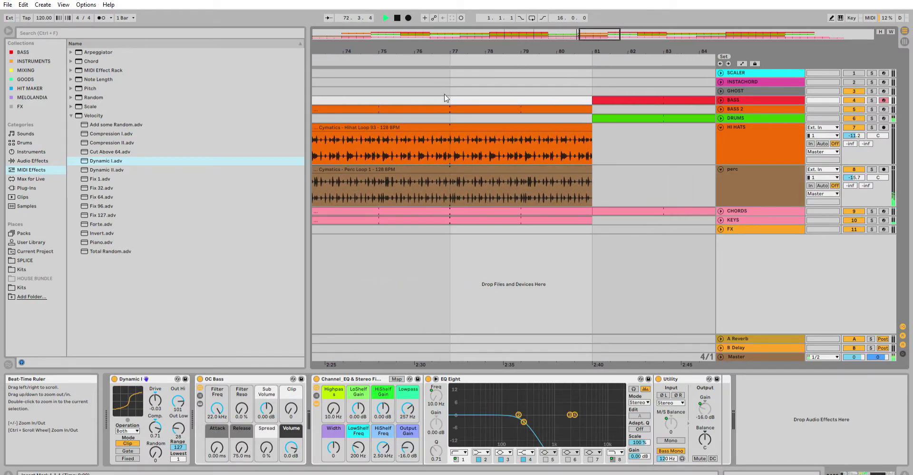
pyautogui.click(636, 139)
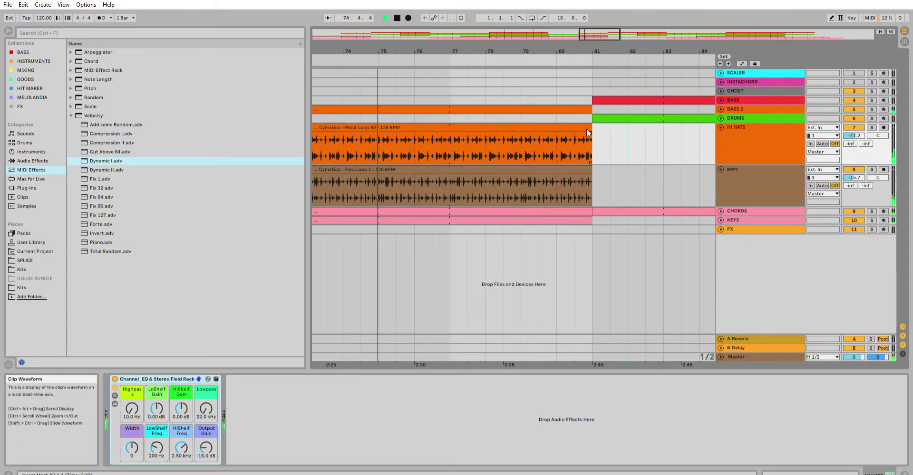
pyautogui.moveTo(590, 125); pyautogui.dragTo(557, 127)
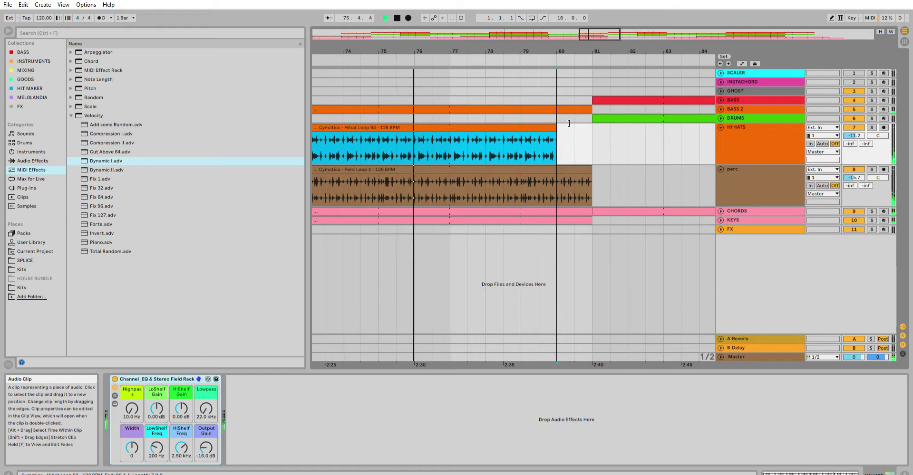
pyautogui.moveTo(591, 171); pyautogui.dragTo(575, 168)
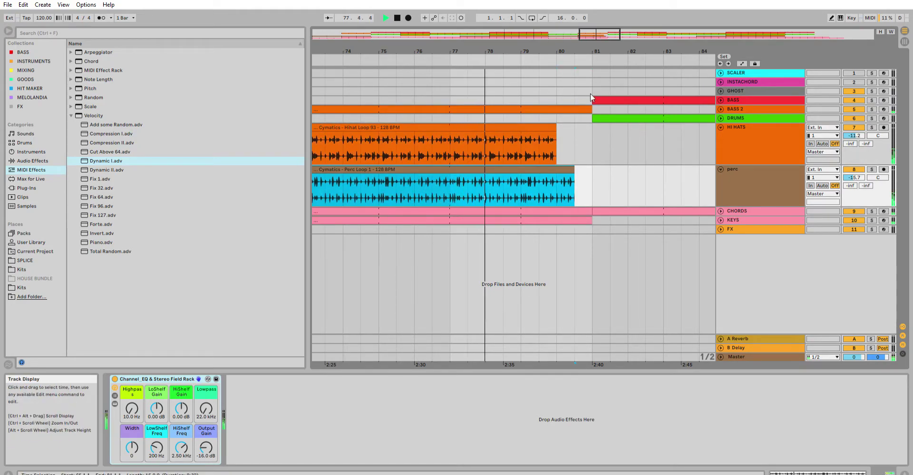
pyautogui.moveTo(592, 109); pyautogui.dragTo(557, 108)
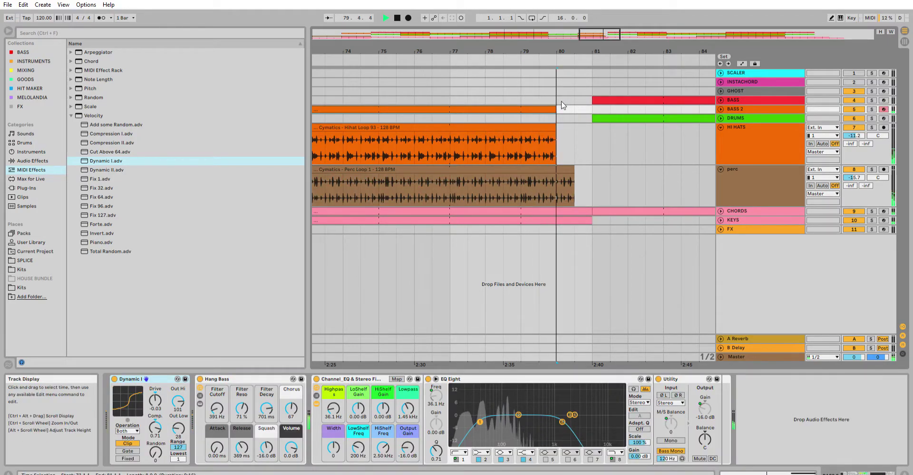
# - Lower the HI HATS track volume to -12.2 dB and the perc track volume to -16.7 dB
pyautogui.moveTo(581, 51); pyautogui.dragTo(550, 6)
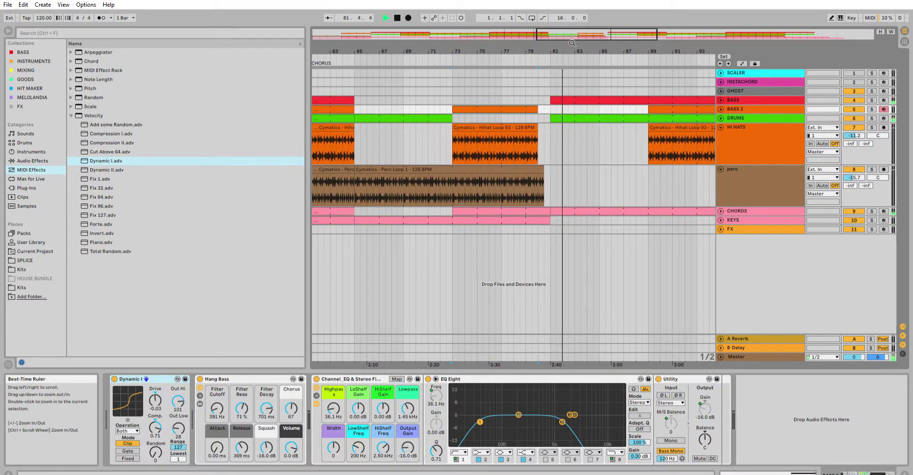
pyautogui.moveTo(552, 51); pyautogui.dragTo(557, 14)
pyautogui.moveTo(571, 48); pyautogui.dragTo(563, 29)
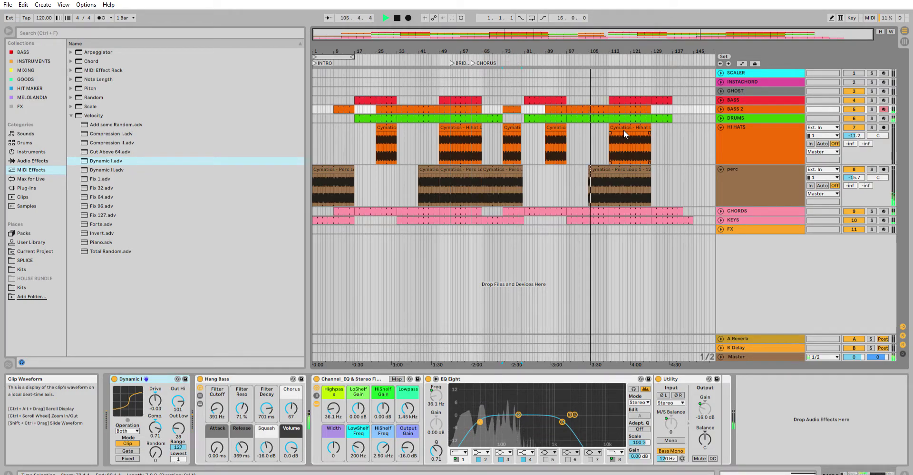
pyautogui.click(613, 115)
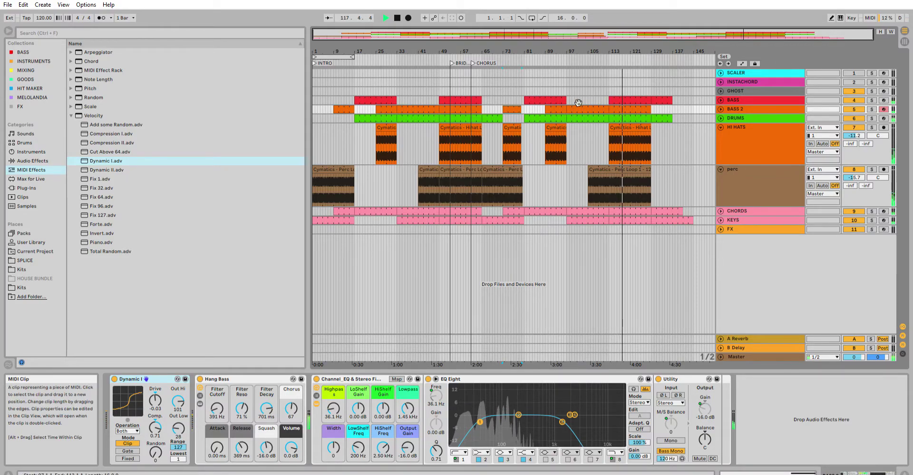
pyautogui.press('Tab')
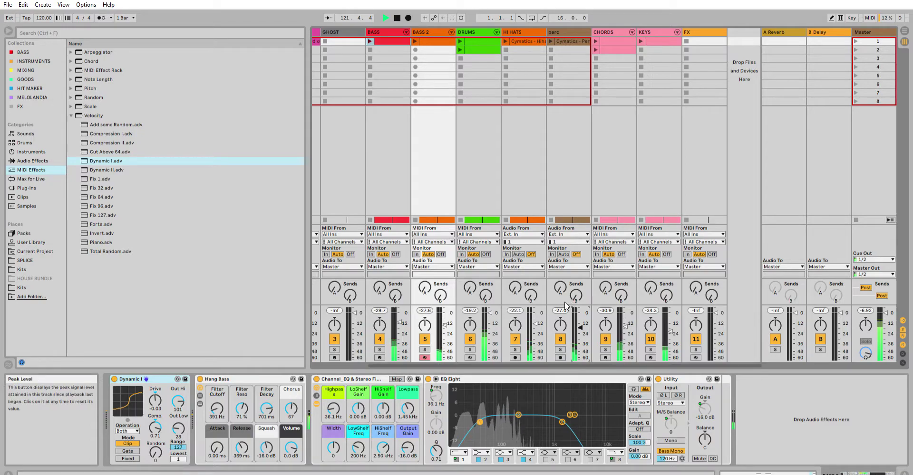
pyautogui.press('Tab')
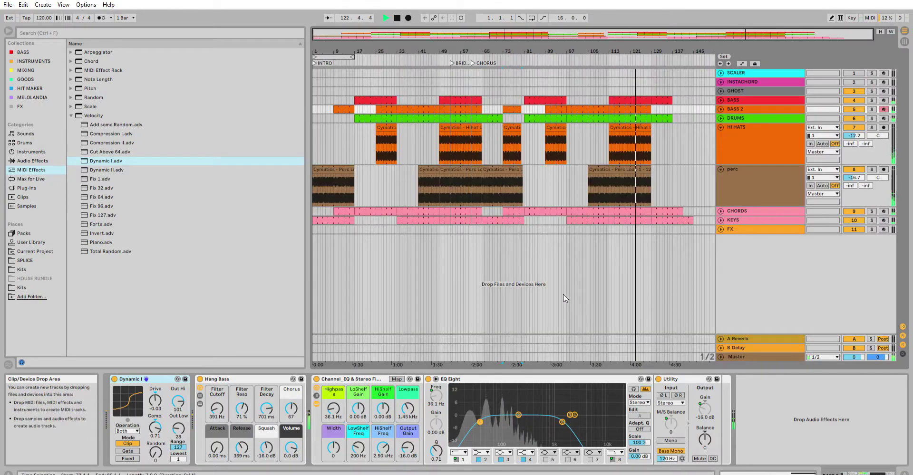
# - Review the outro through to the last KEYS clip in the arrangement and stop playback
pyautogui.moveTo(564, 53); pyautogui.dragTo(452, 143)
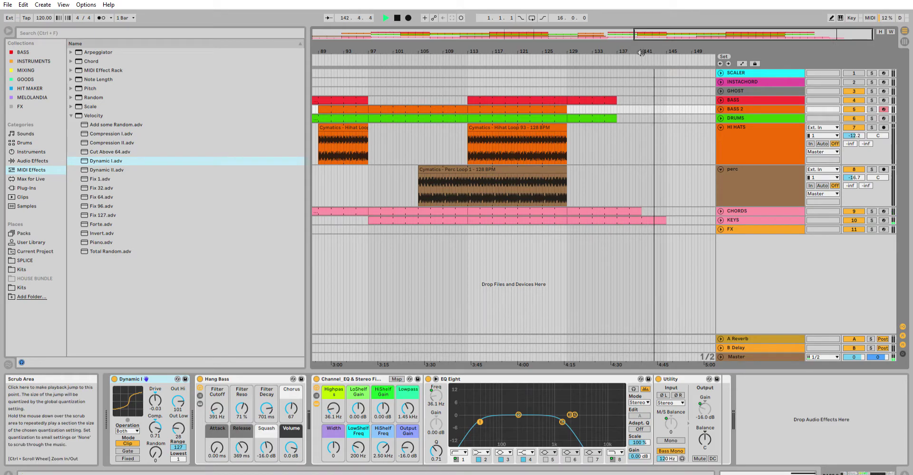
pyautogui.doubleClick(626, 40)
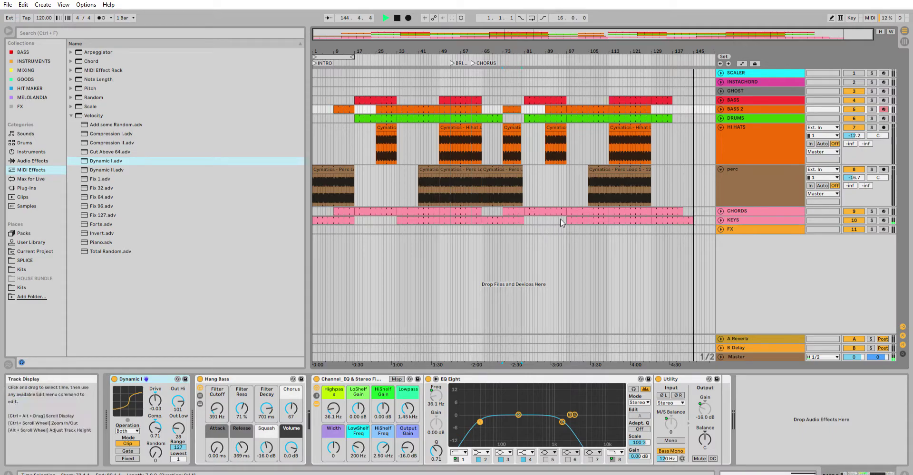
pyautogui.press('space')
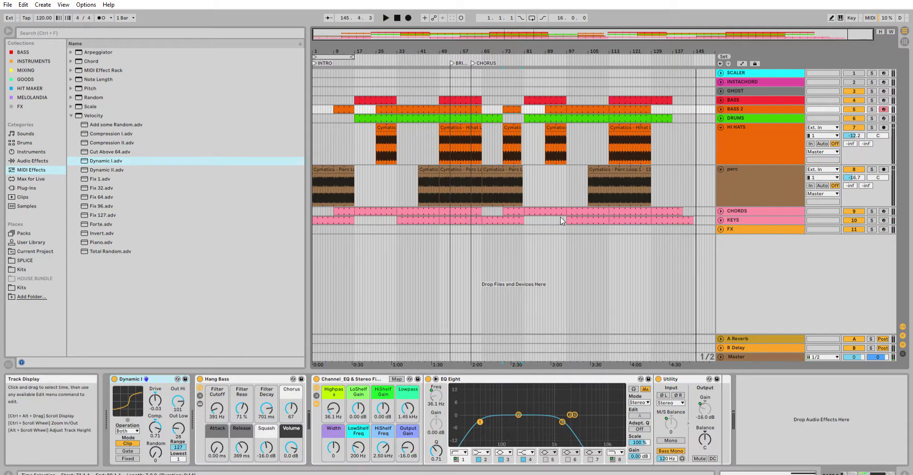